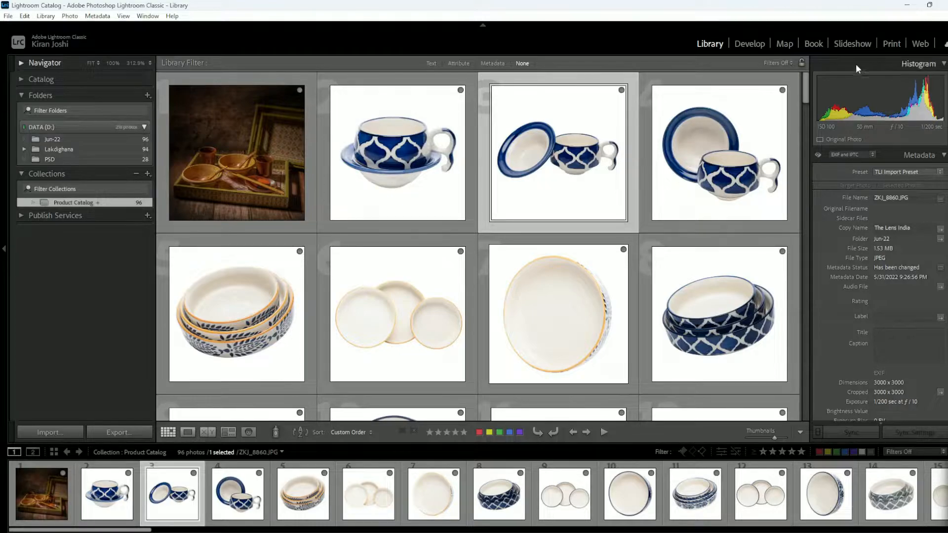
- Open the Book module and set the book preferences to Zoom to Fit for photos and Filler Text for text boxes
left_click(813, 45)
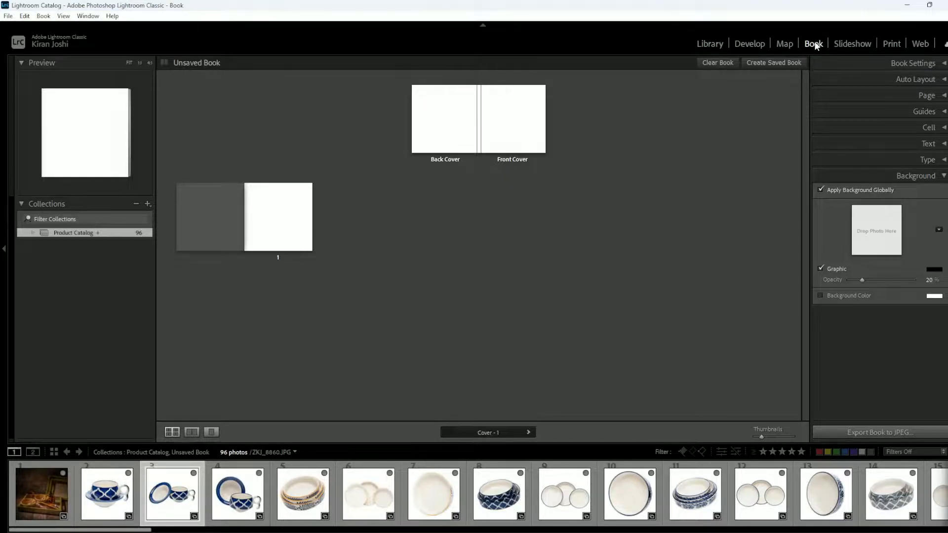
left_click(44, 16)
left_click(75, 108)
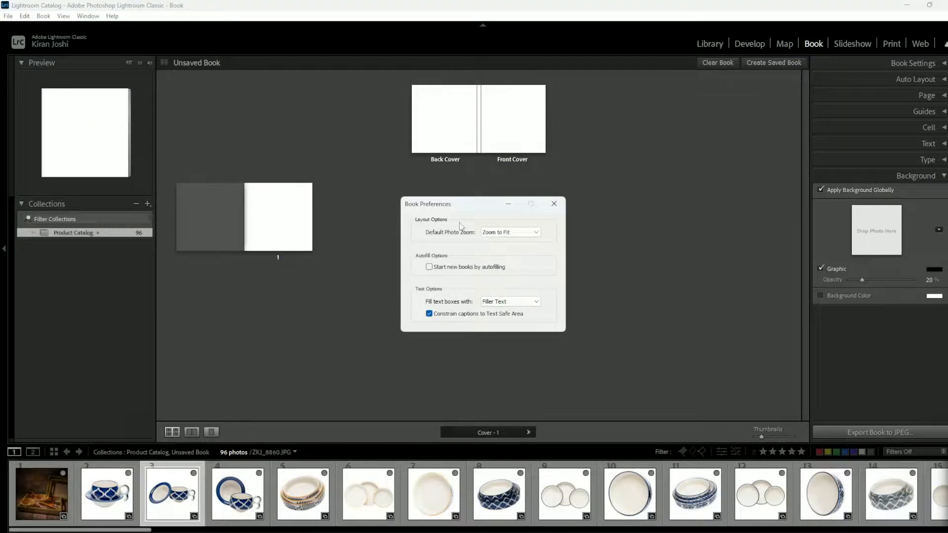
left_click(499, 236)
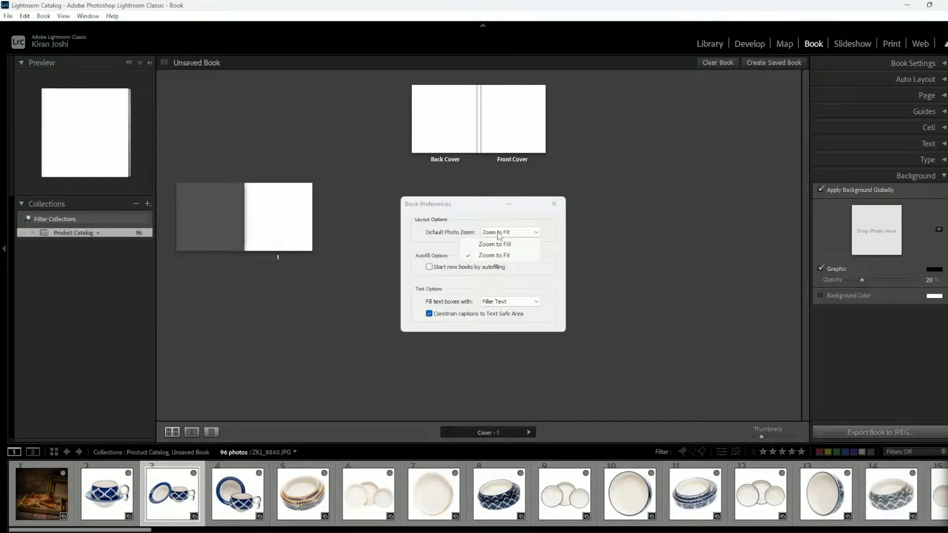
left_click(501, 258)
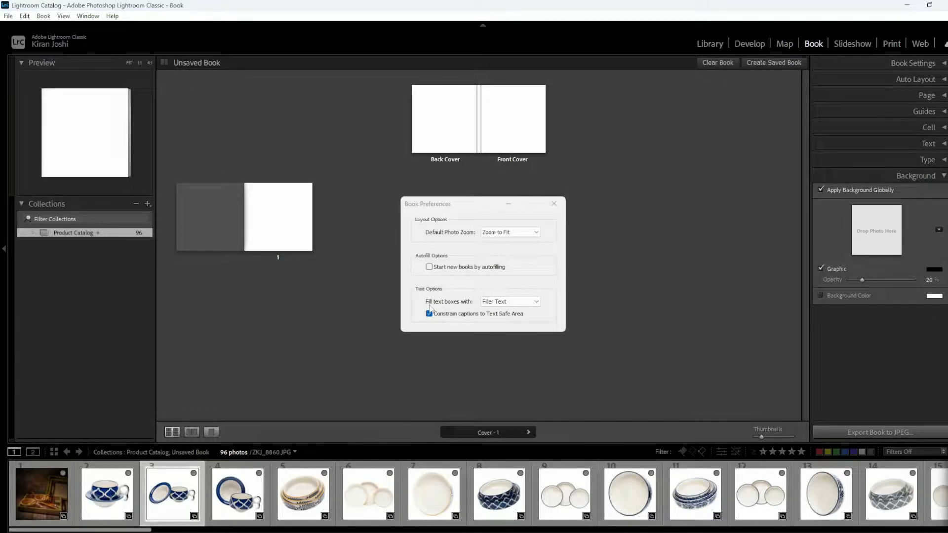
left_click(496, 302)
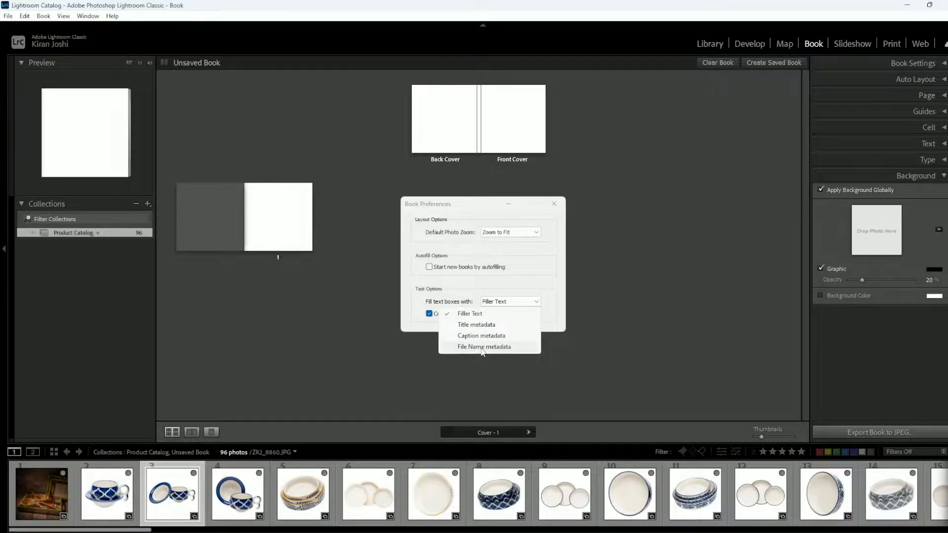
left_click(474, 315)
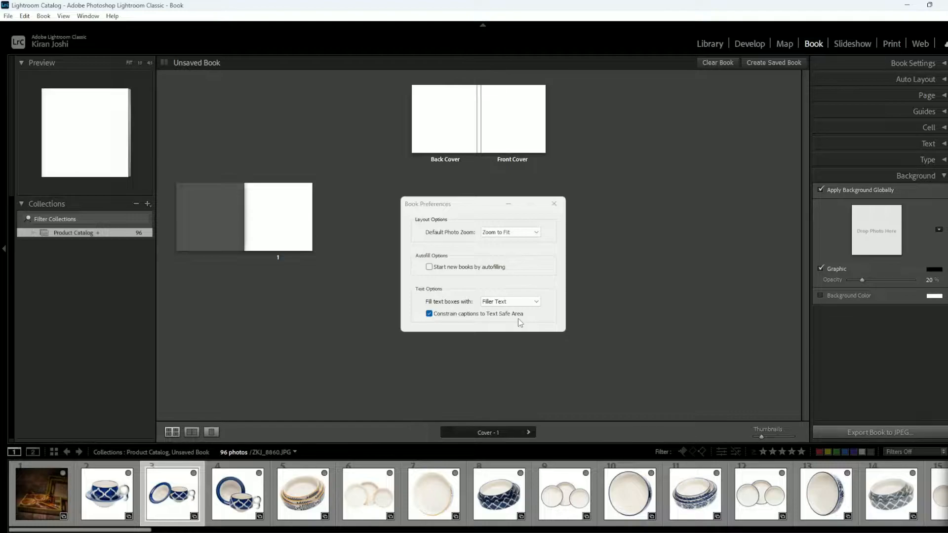
left_click(554, 204)
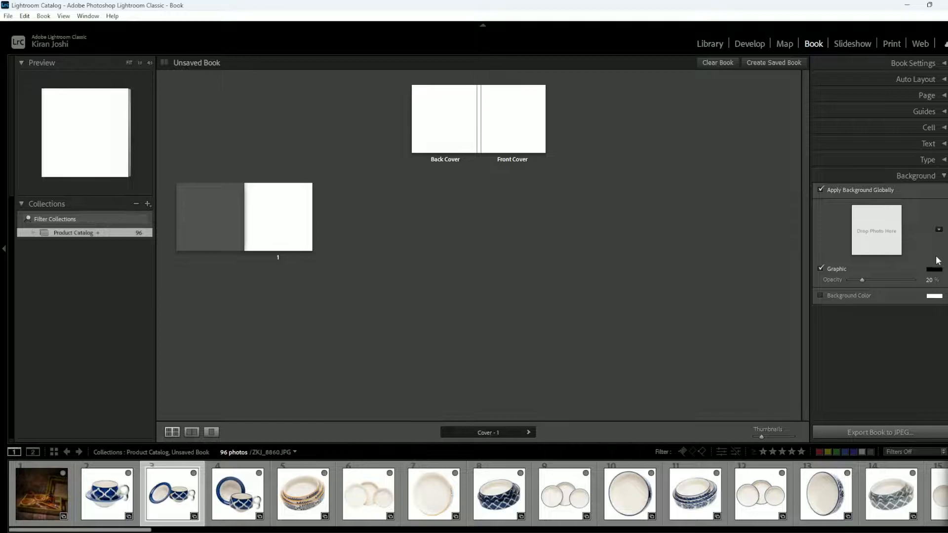
- Collapse the background options and set the book type to Blurb Photo Book in the book settings
left_click(943, 176)
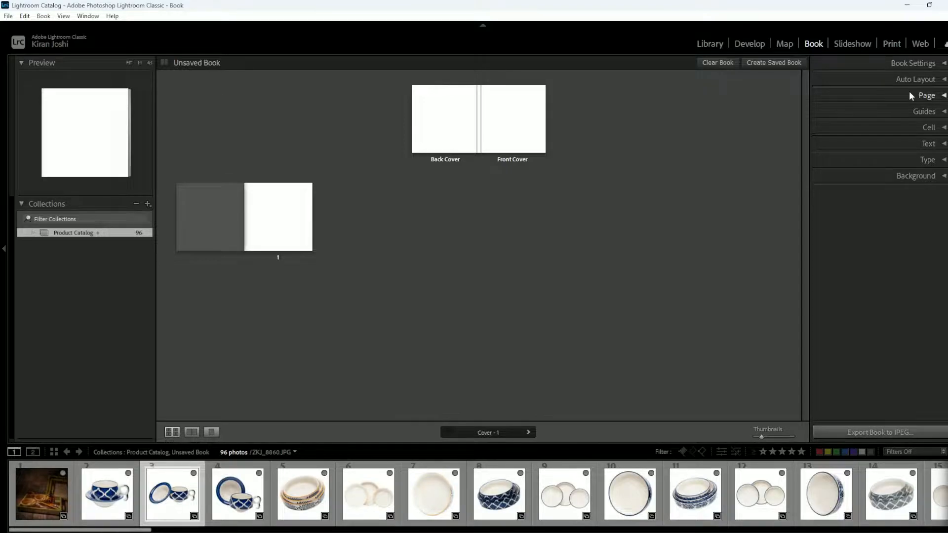
left_click(944, 64)
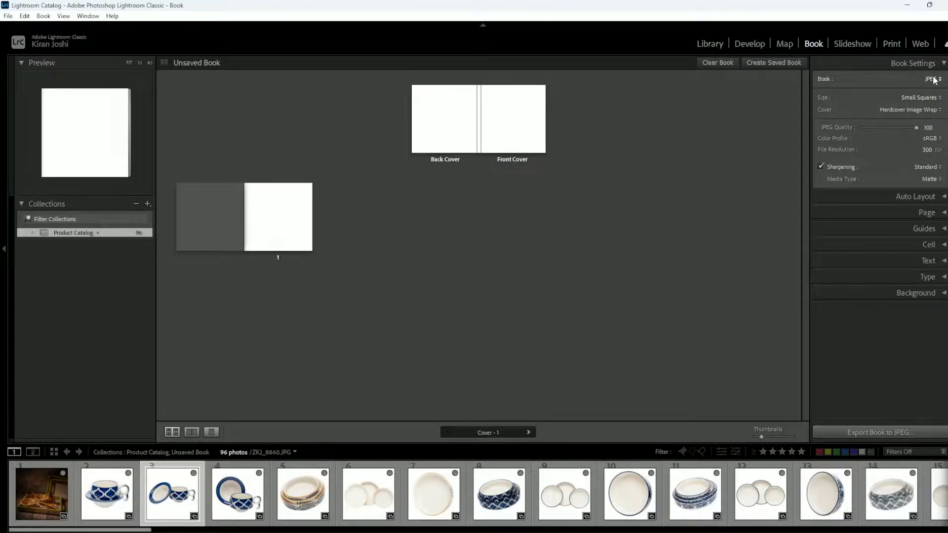
left_click(933, 81)
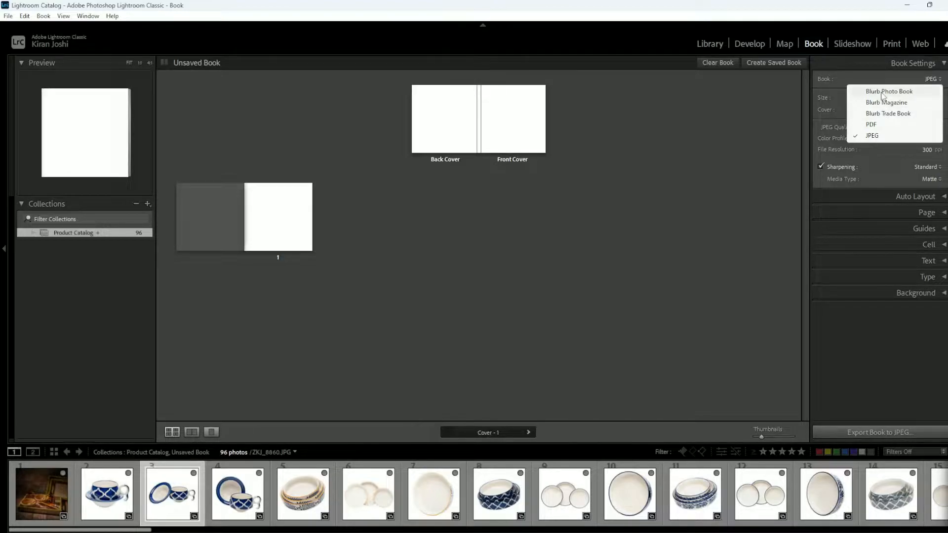
left_click(882, 92)
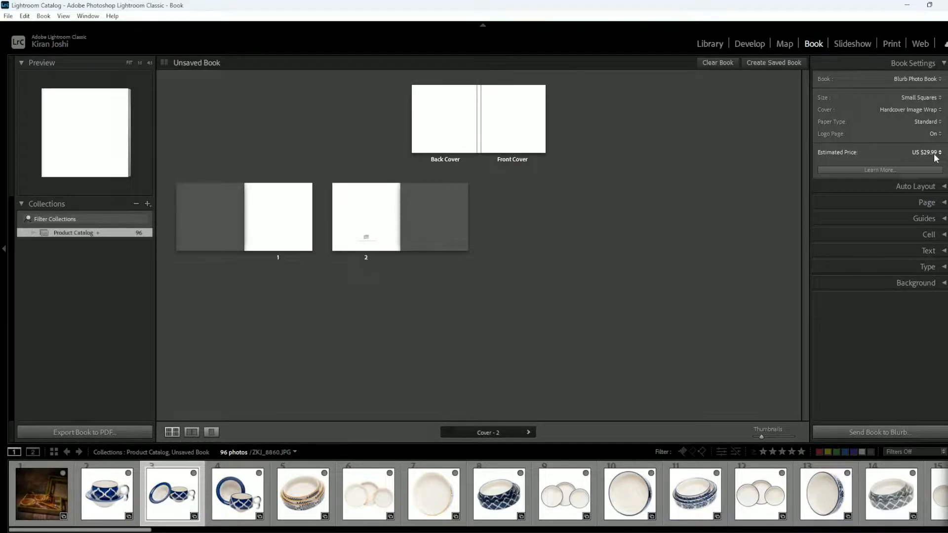
- Change the book size to Standard Portraits, 8 x 10 in, and accept the relayout of the pages
left_click(920, 98)
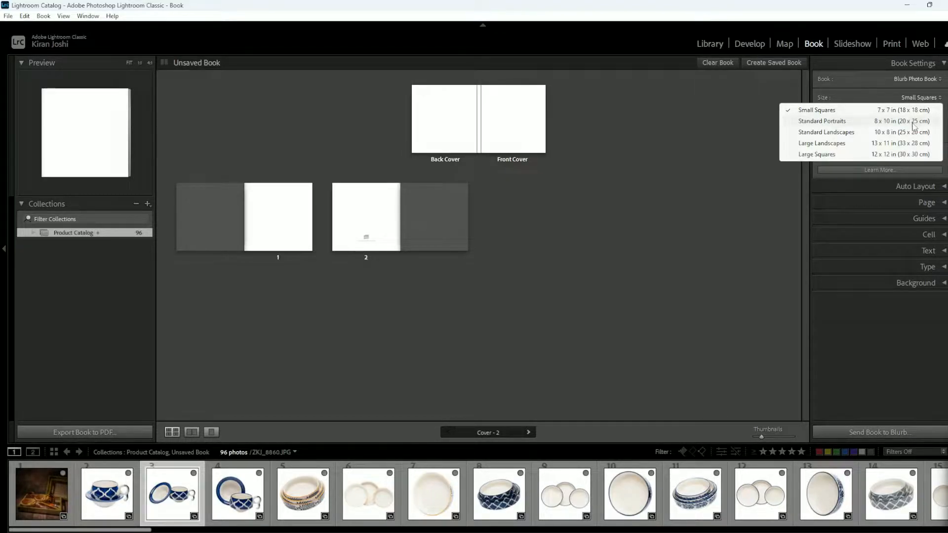
left_click(869, 100)
left_click(869, 99)
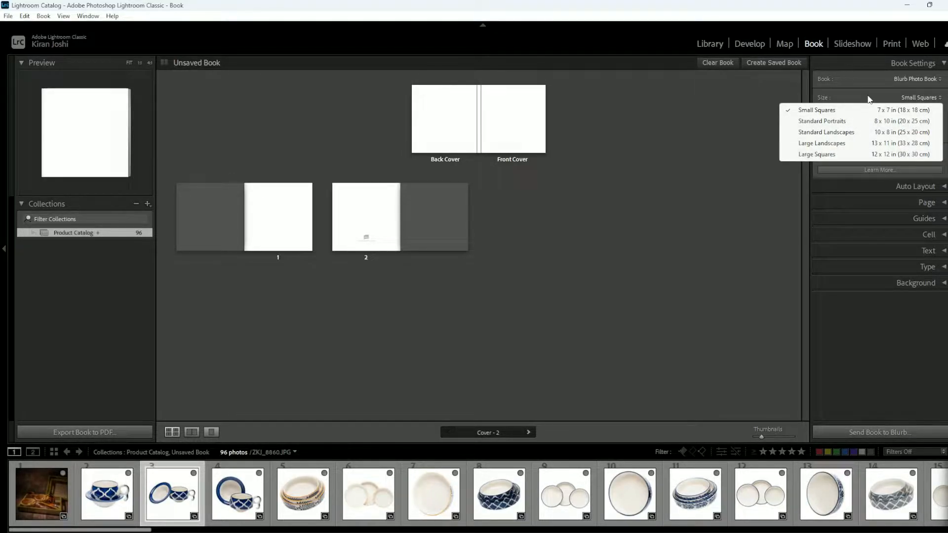
left_click(846, 121)
left_click(513, 291)
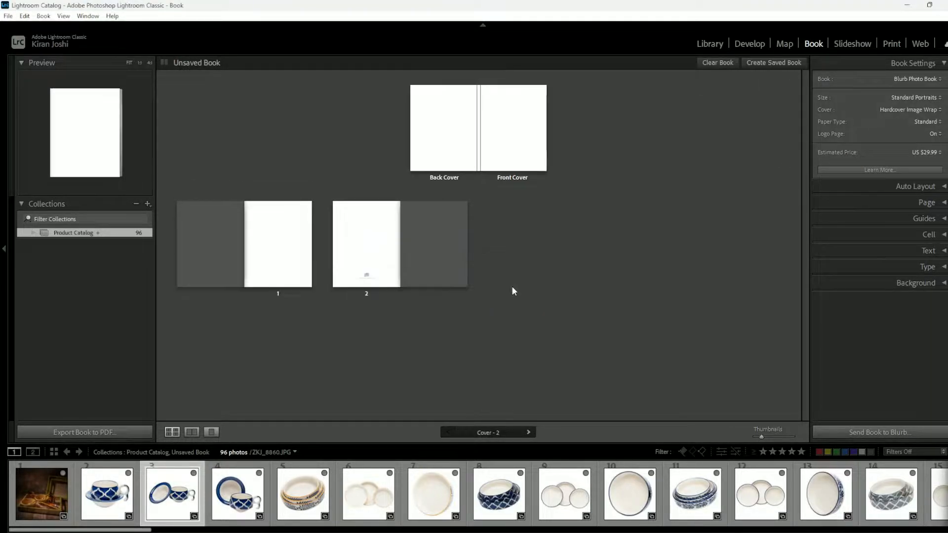
- Choose the Hardcover Image Wrap cover and set the paper type to Premium Lustre
left_click(911, 110)
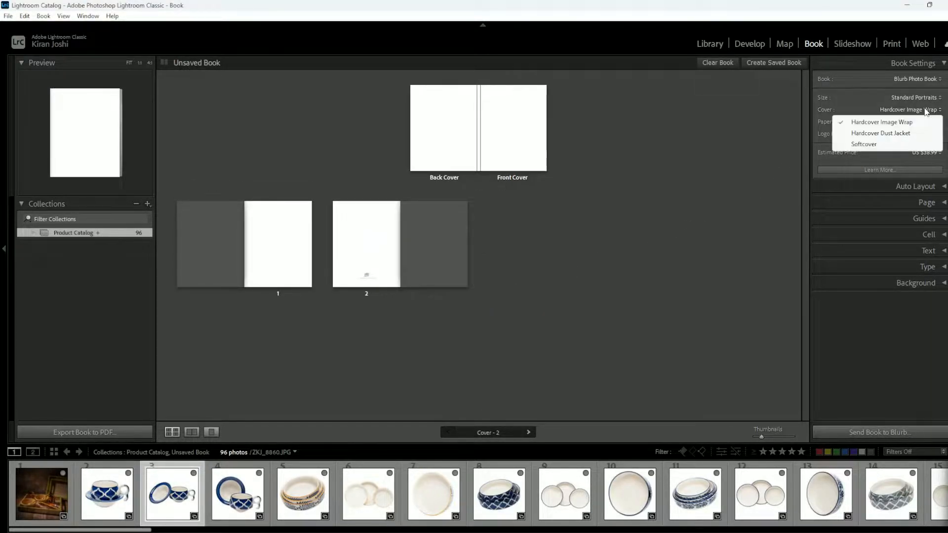
left_click(901, 122)
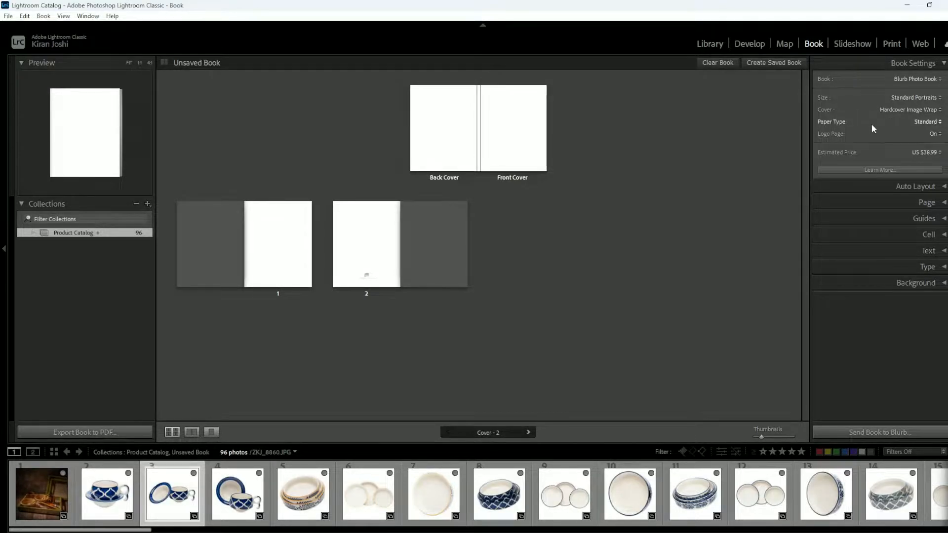
left_click(927, 122)
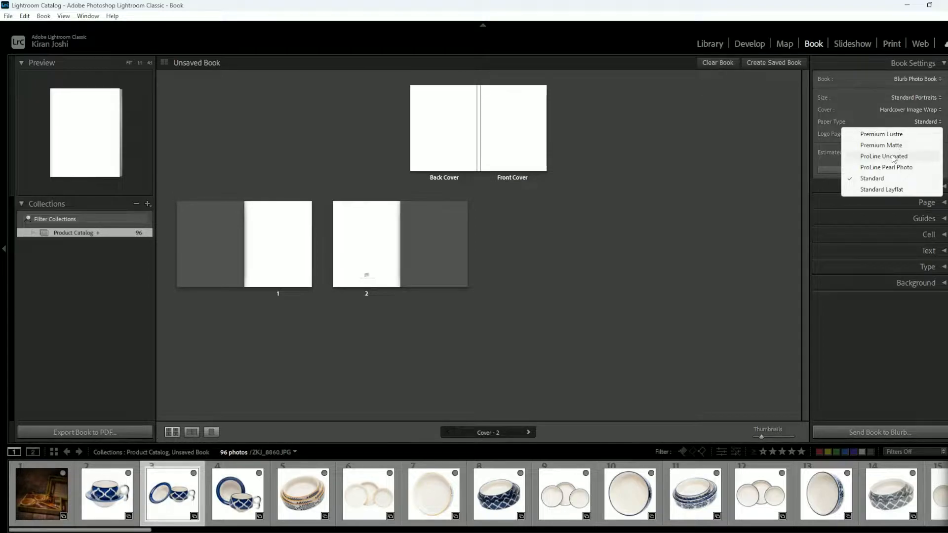
left_click(887, 136)
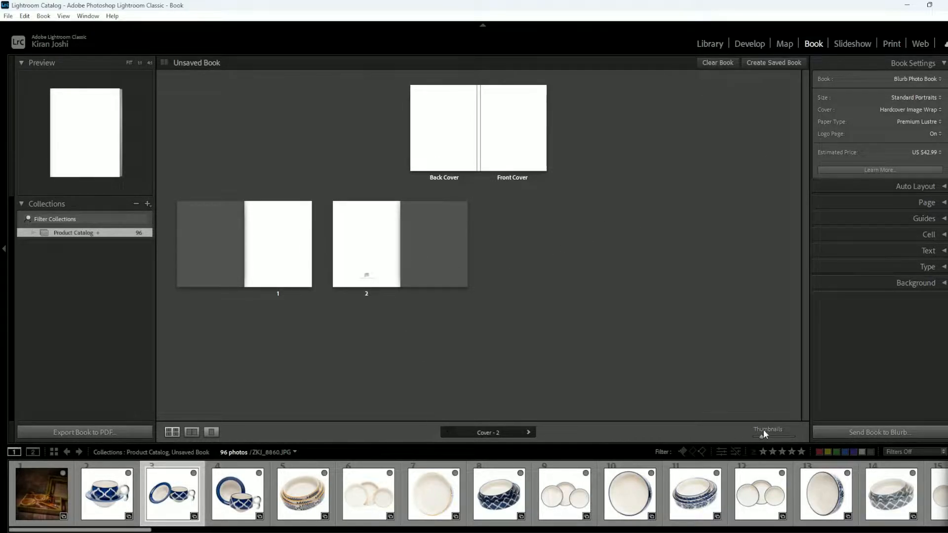
- Try the photo book's logo page switched off and on, and leave it set to None
left_click_drag(762, 439, 771, 436)
left_click_drag(806, 346, 808, 415)
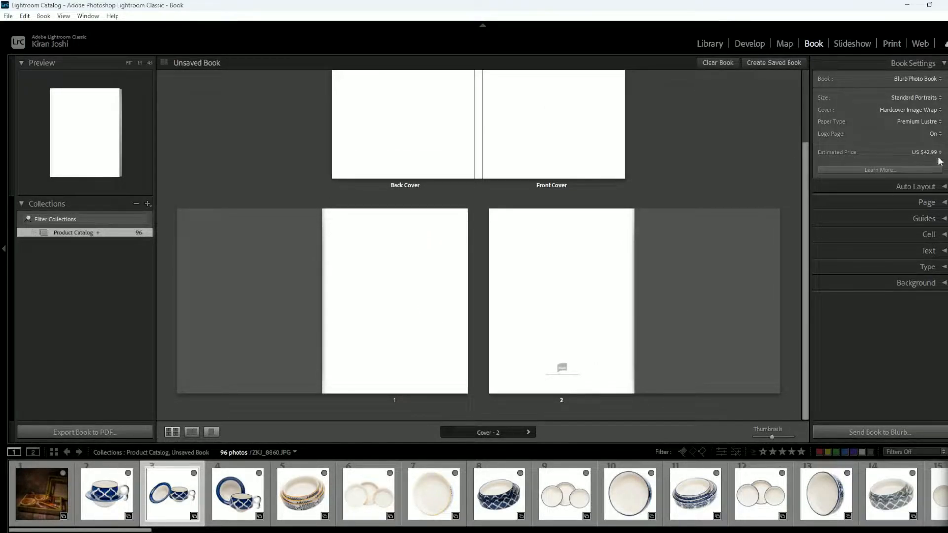
left_click(936, 135)
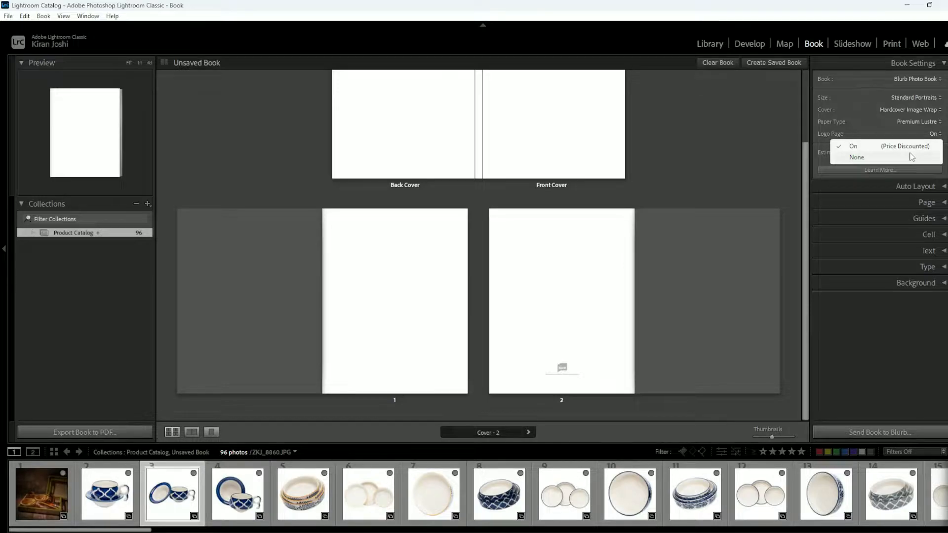
left_click(911, 157)
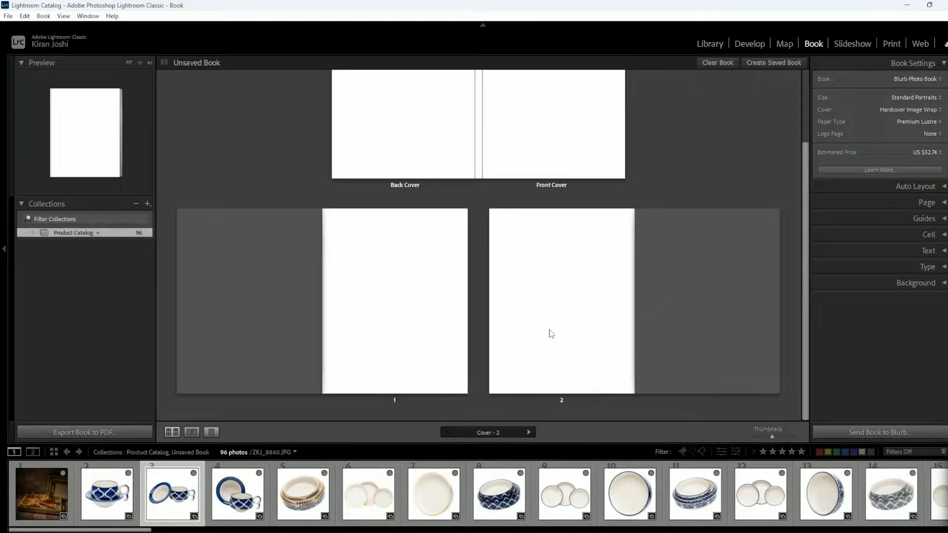
left_click(929, 154)
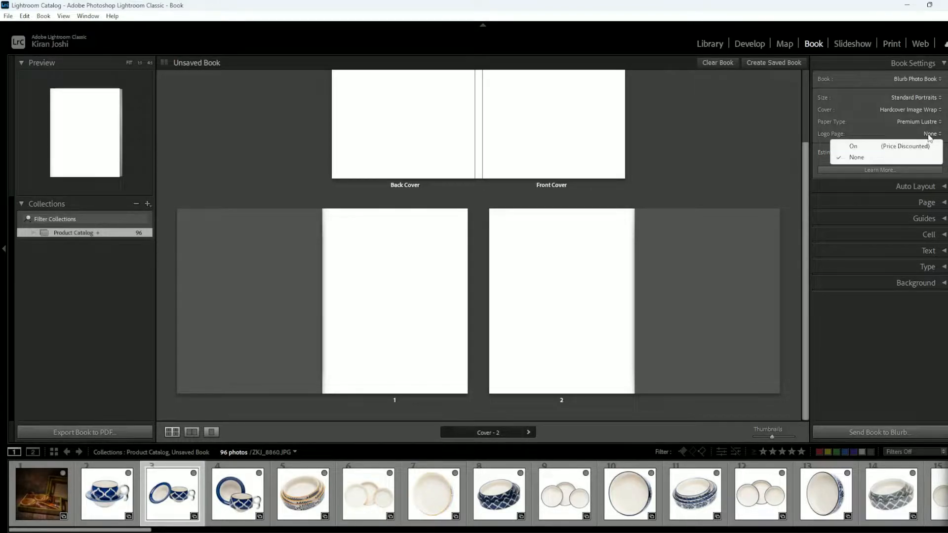
left_click(899, 148)
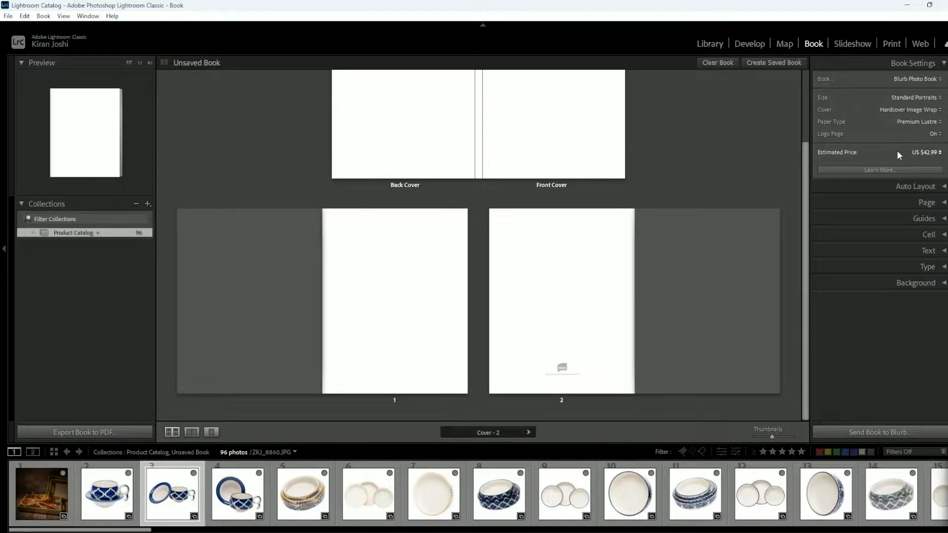
left_click(936, 135)
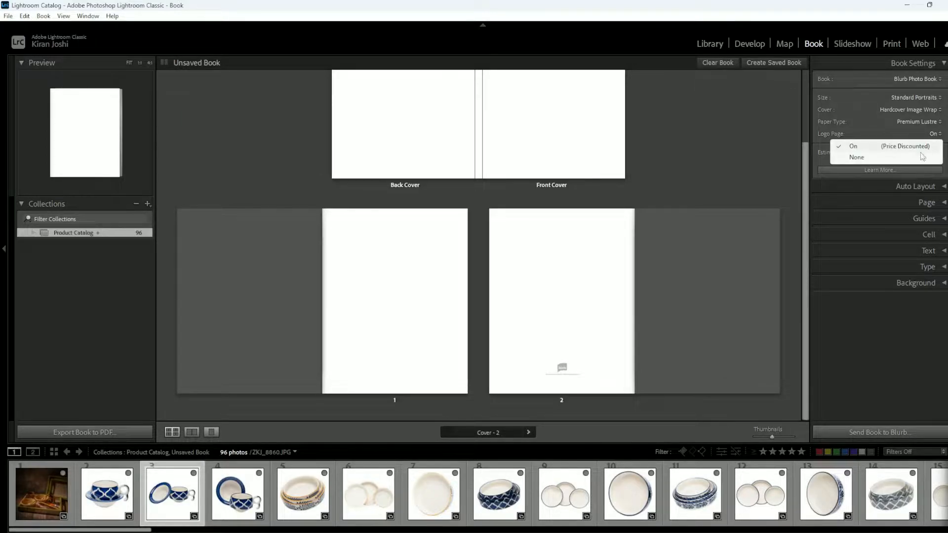
left_click(850, 158)
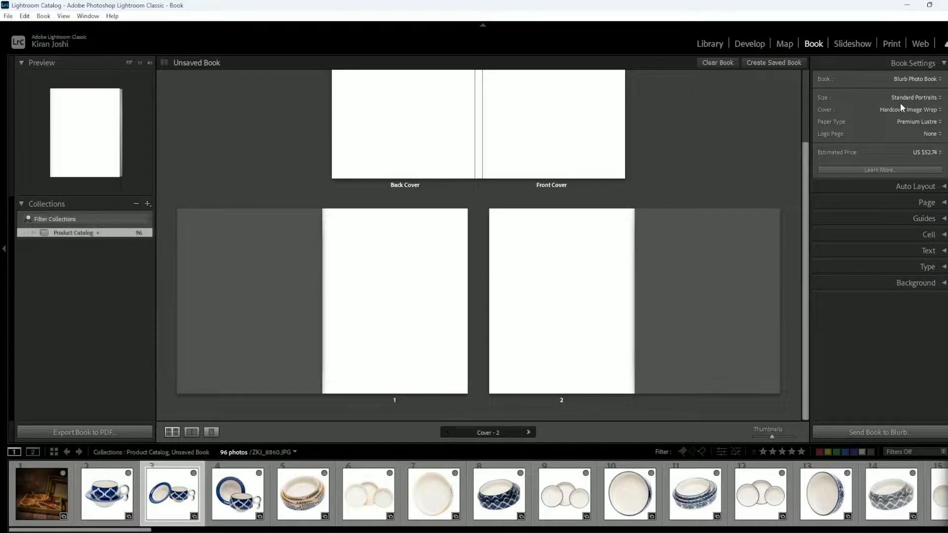
- Set the book type to PDF and its size to Large Squares, 12 x 12 in, accepting the page relayout
left_click(912, 79)
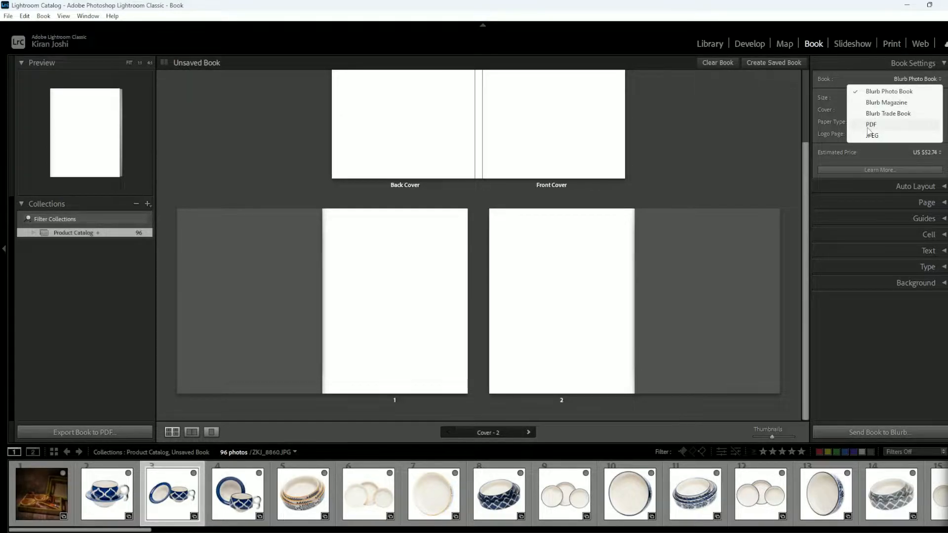
left_click(869, 126)
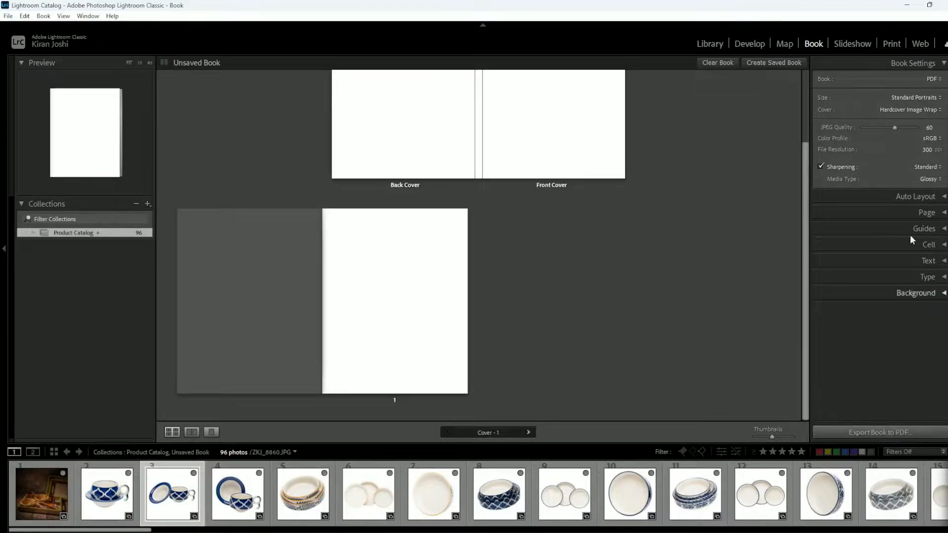
left_click(920, 100)
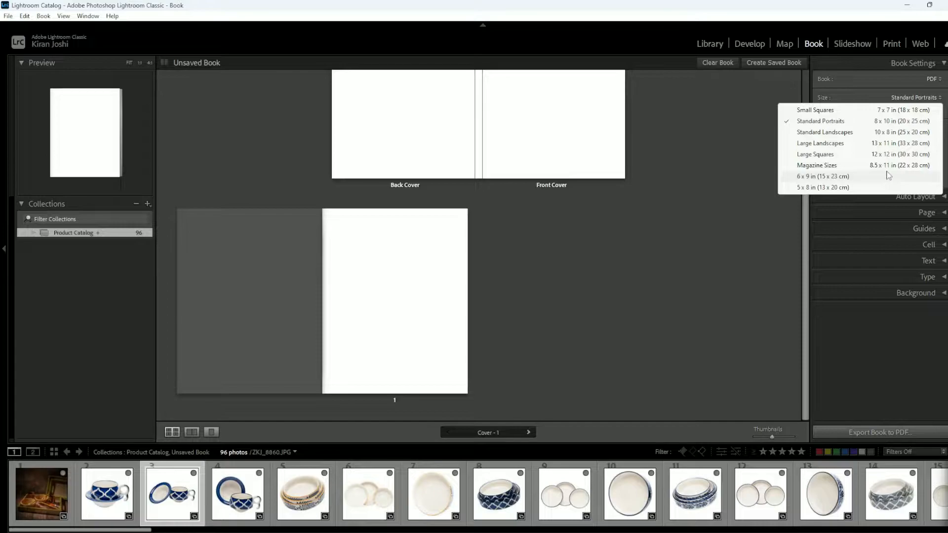
left_click(823, 157)
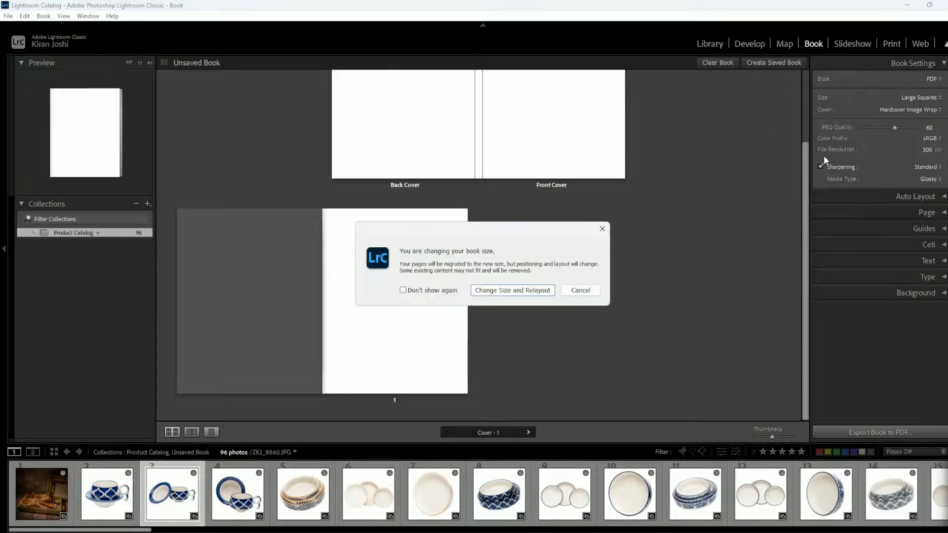
left_click(490, 291)
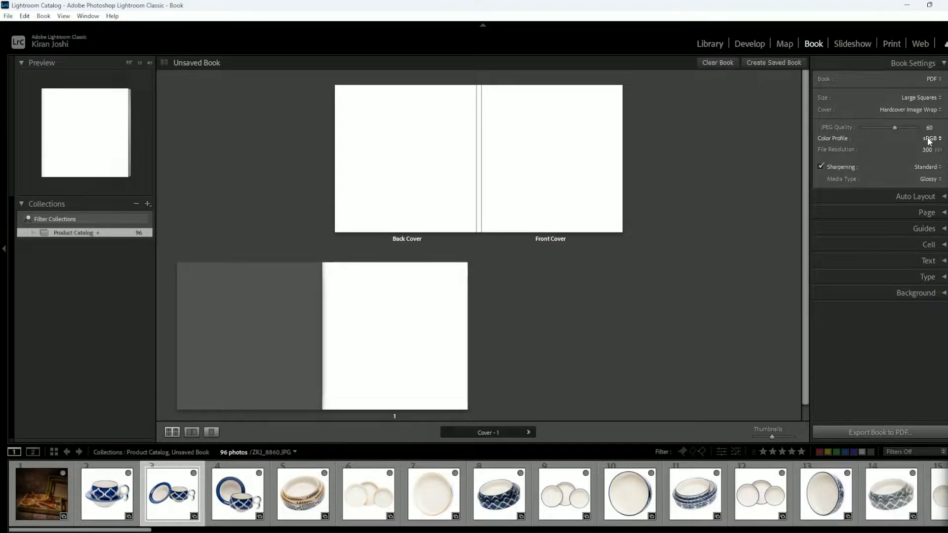
- Set the media type for output sharpening to Matte and change the book type to JPEG
left_click(930, 168)
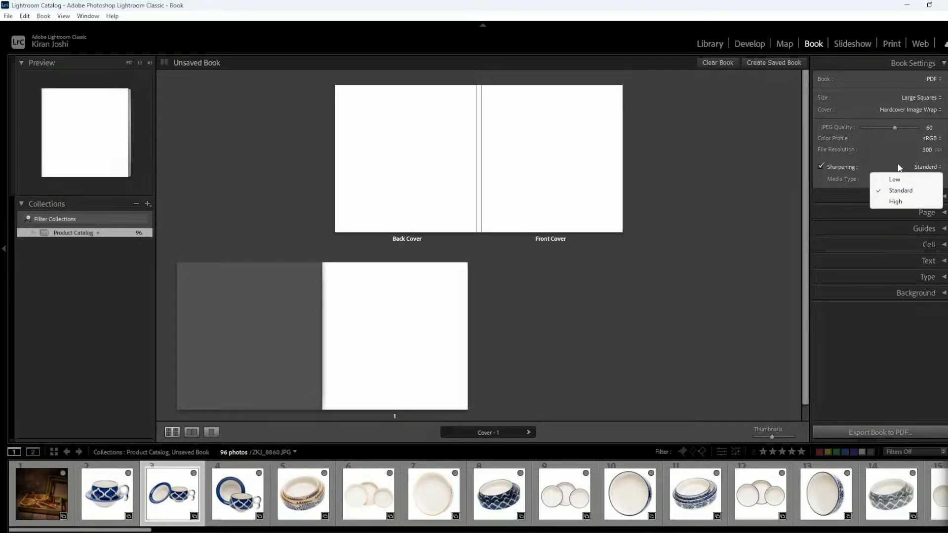
left_click(875, 159)
left_click(928, 179)
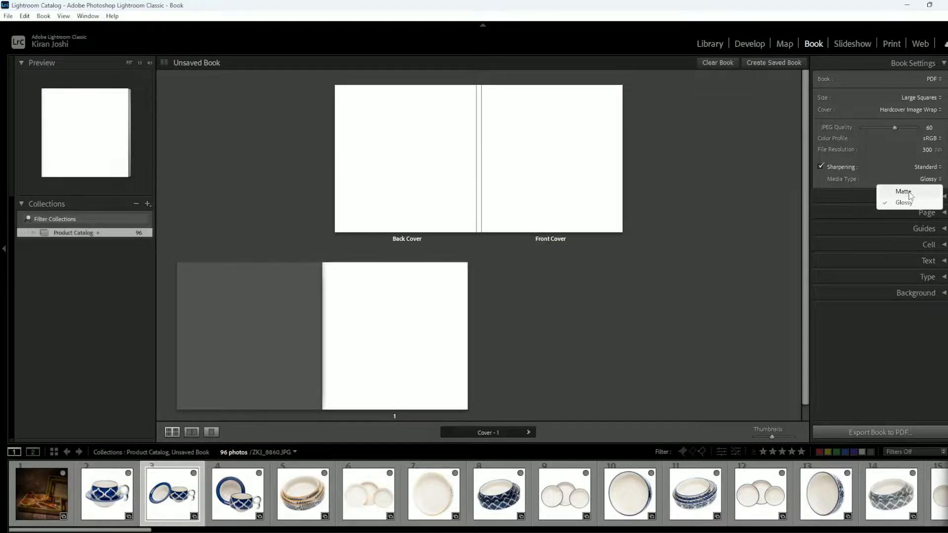
left_click(910, 194)
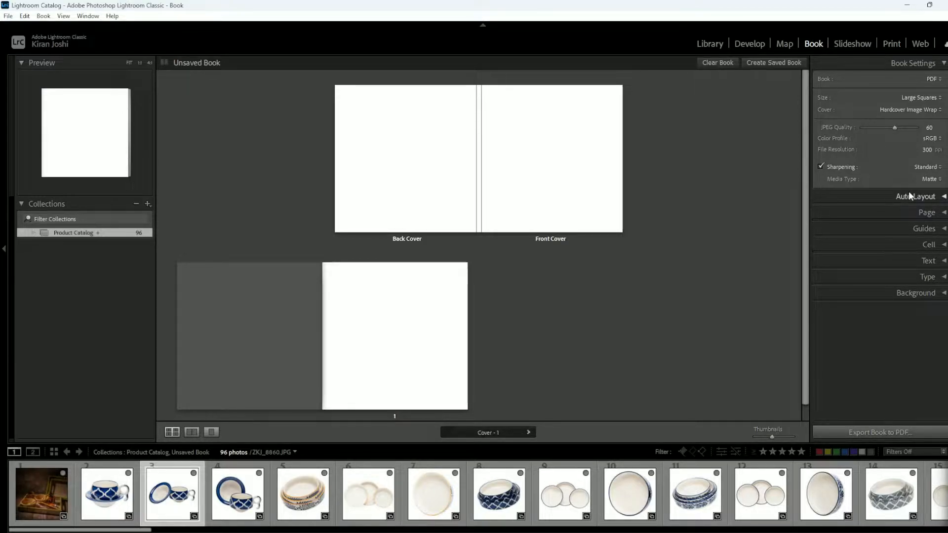
left_click(932, 79)
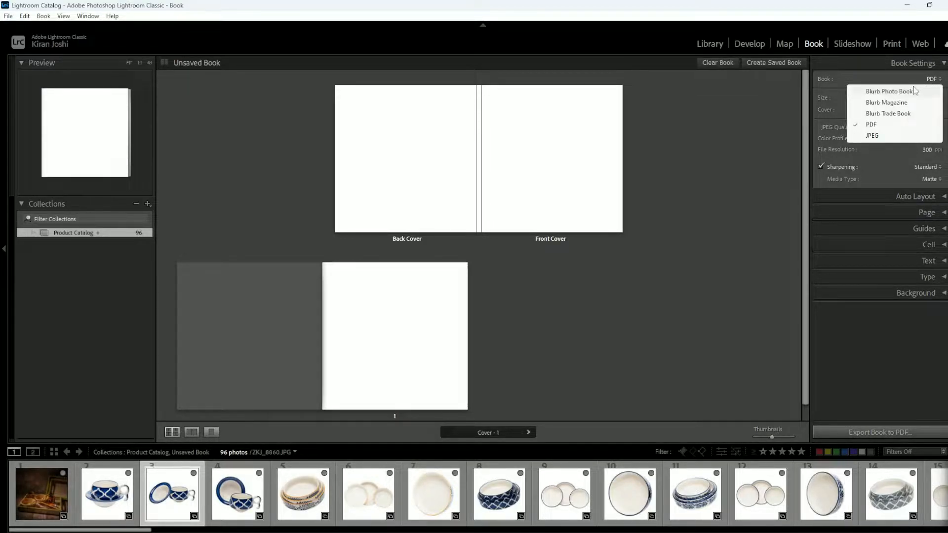
left_click(872, 136)
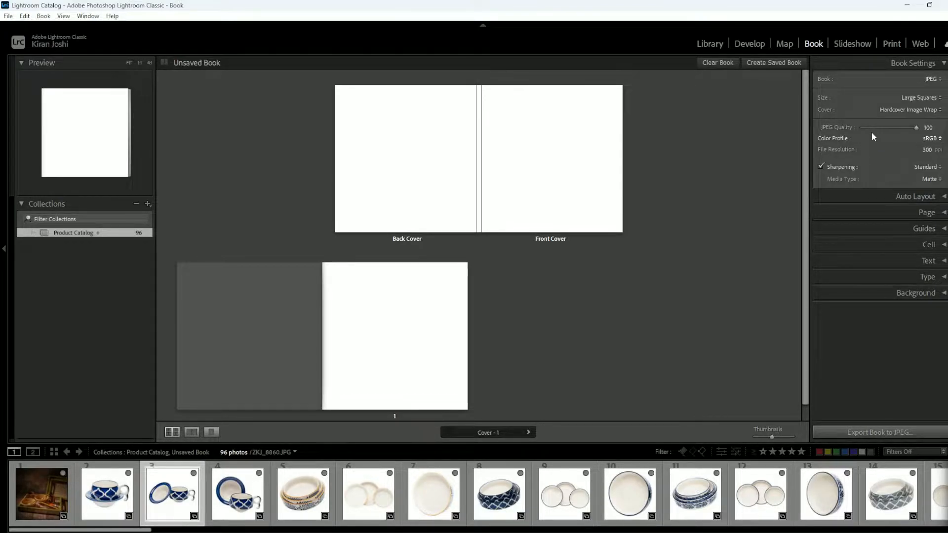
- Keep the JPEG book's size at Large Squares, 12 x 12 in, and its cover at Hardcover Image Wrap
left_click(931, 179)
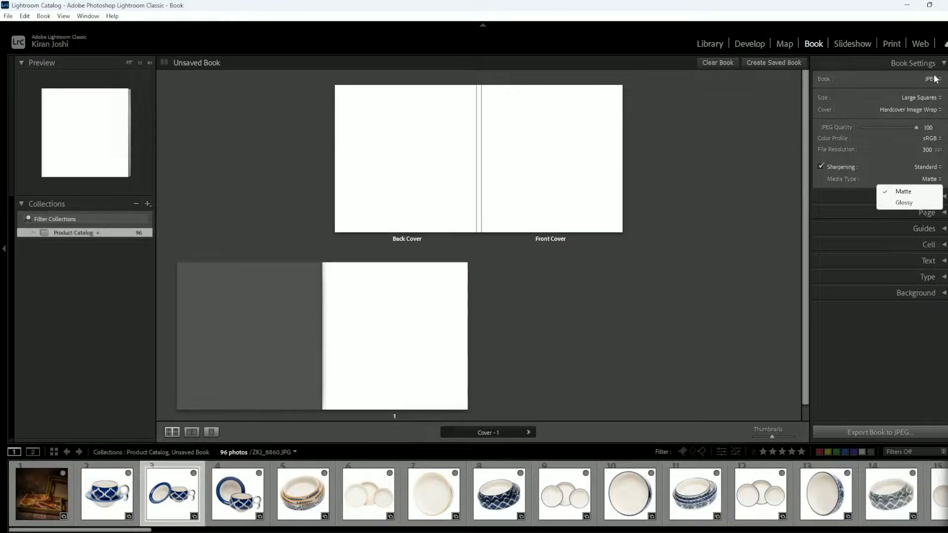
left_click(932, 98)
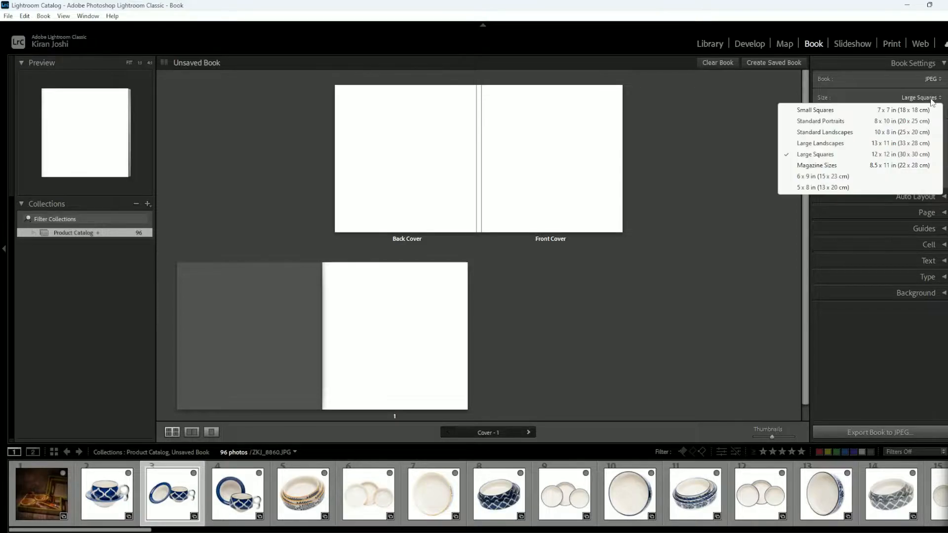
left_click(885, 159)
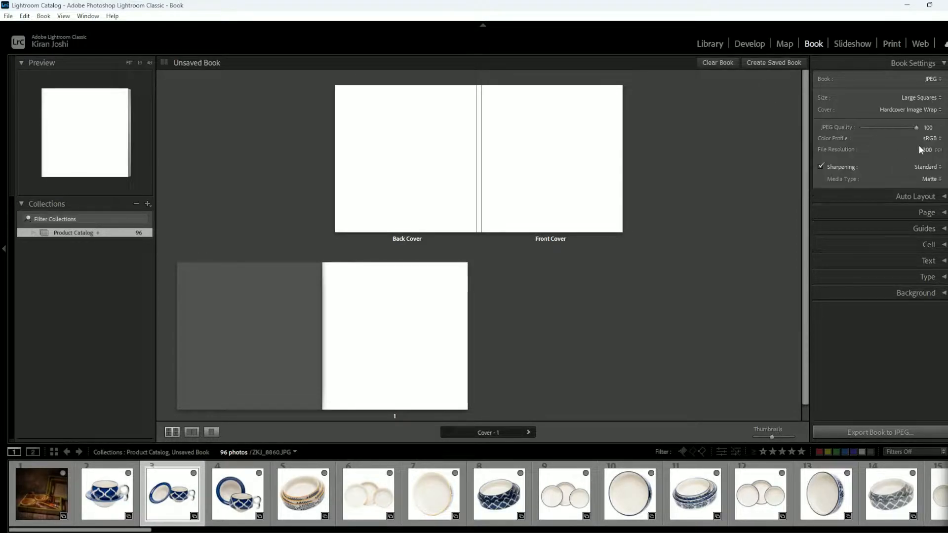
left_click(914, 109)
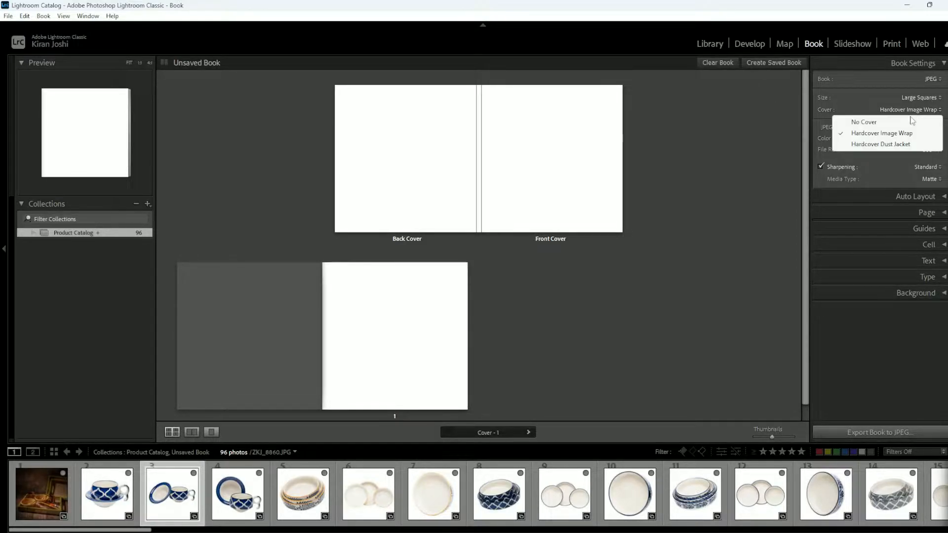
left_click(888, 132)
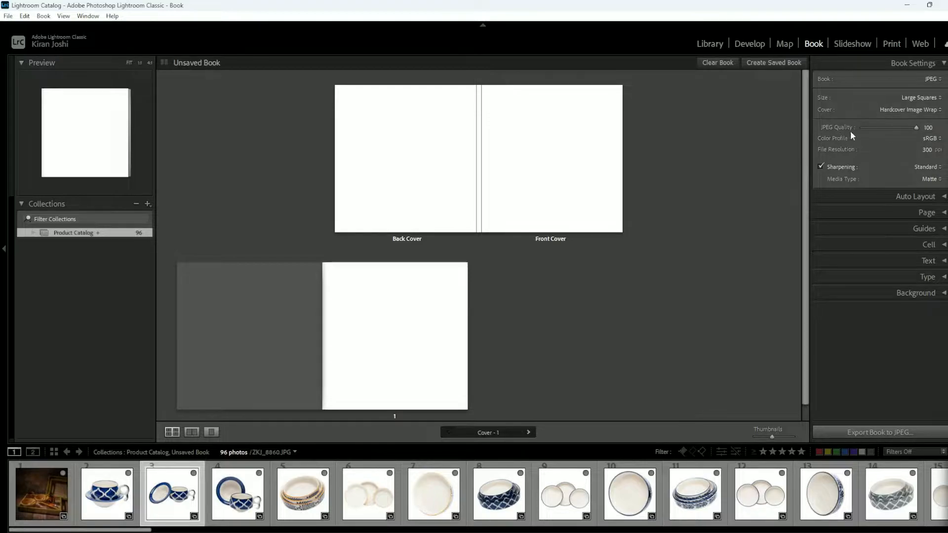
- Set the book's JPEG quality to 100 and its color profile to sRGB
mouse_move(914, 127)
left_mouse_down()
mouse_move(859, 130)
mouse_move(920, 131)
left_mouse_up()
left_click(938, 140)
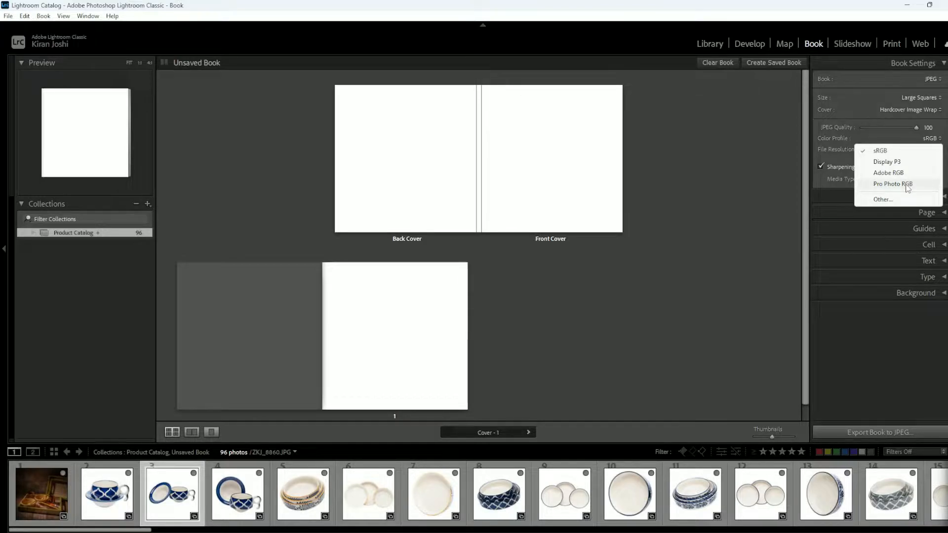
left_click(879, 150)
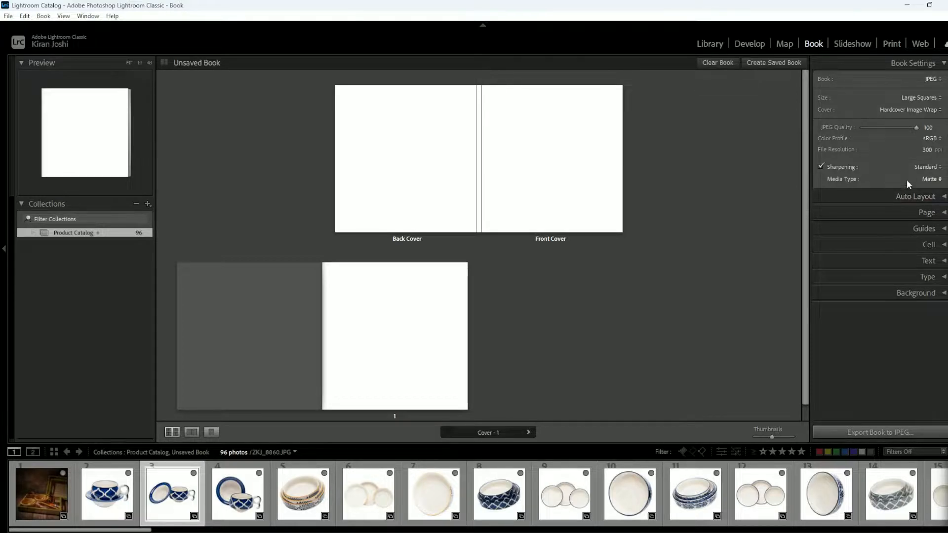
- Set the output sharpening to Standard with the Matte media type
left_click(929, 174)
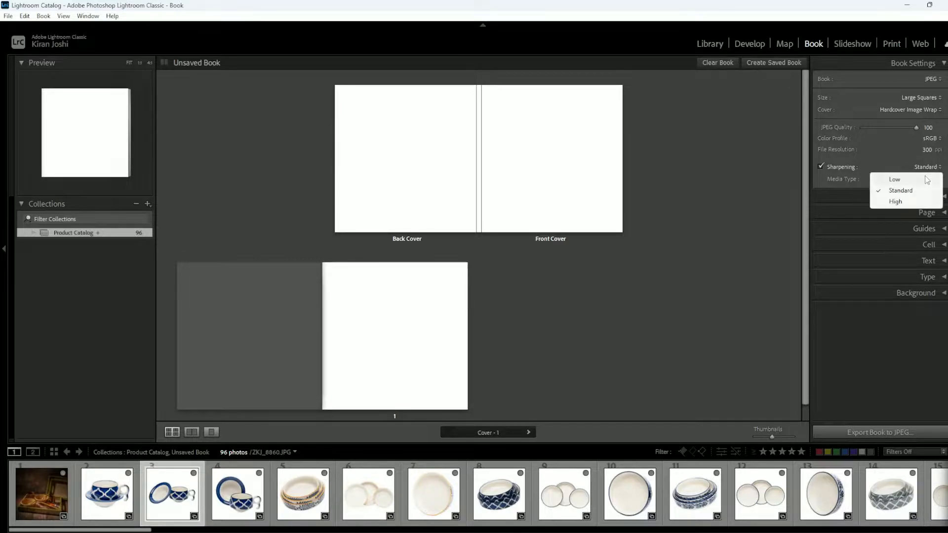
left_click(915, 190)
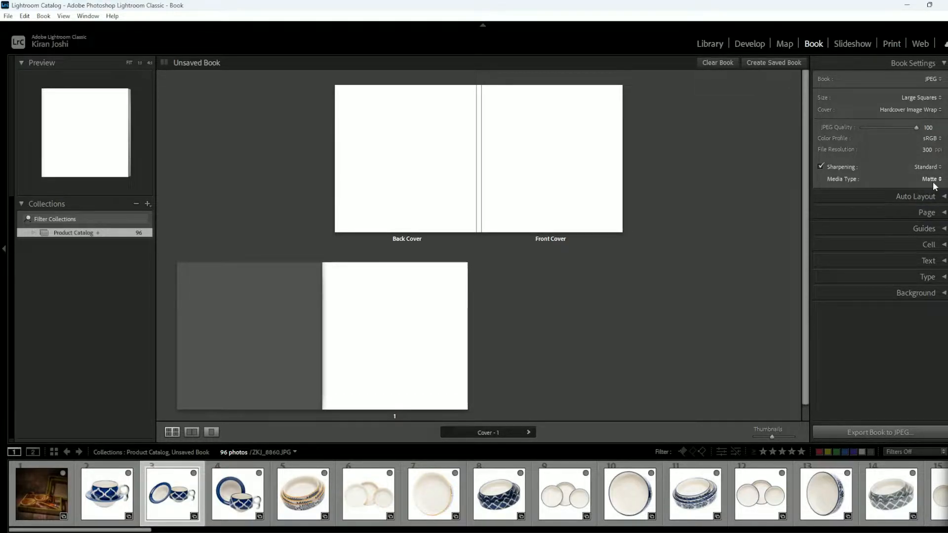
left_click(935, 185)
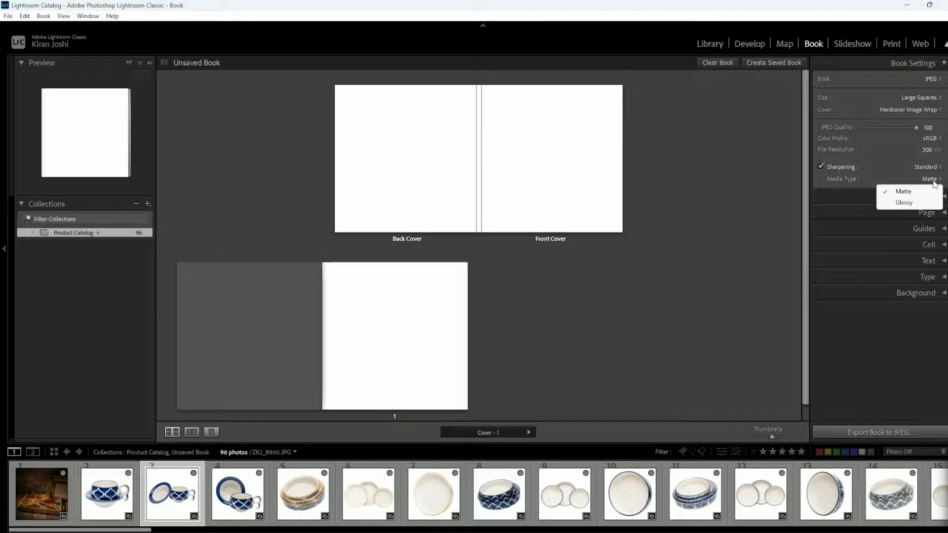
left_click(904, 195)
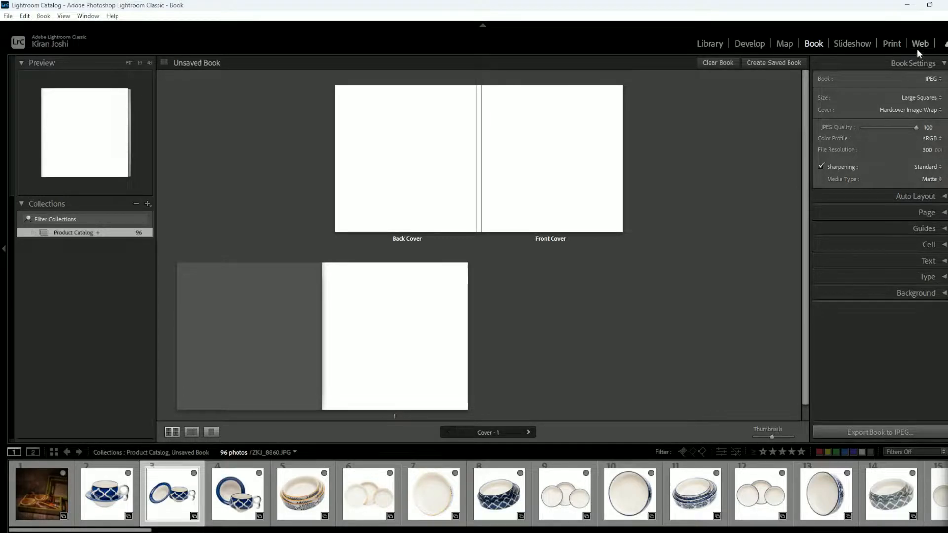
- Fill the book automatically with the collection's photos using the Demo auto layout preset
left_click(943, 65)
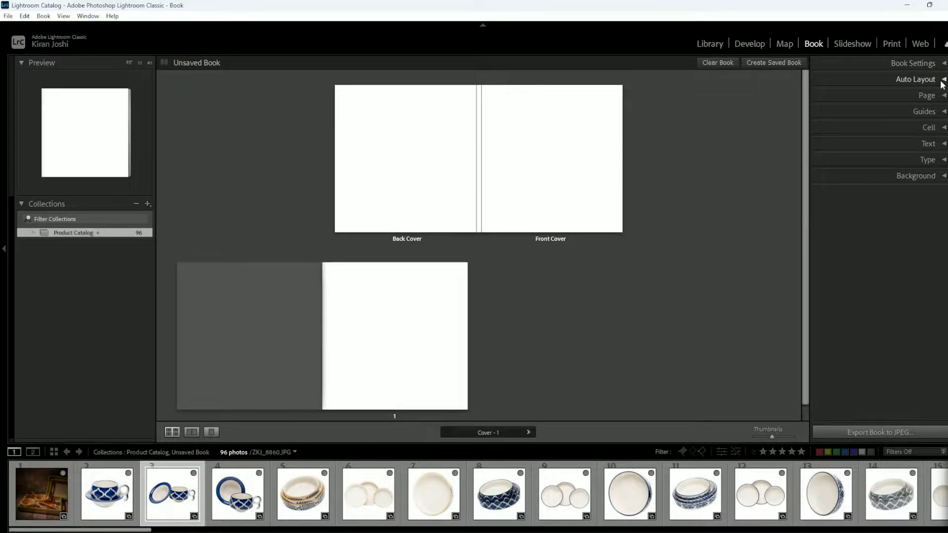
left_click(942, 81)
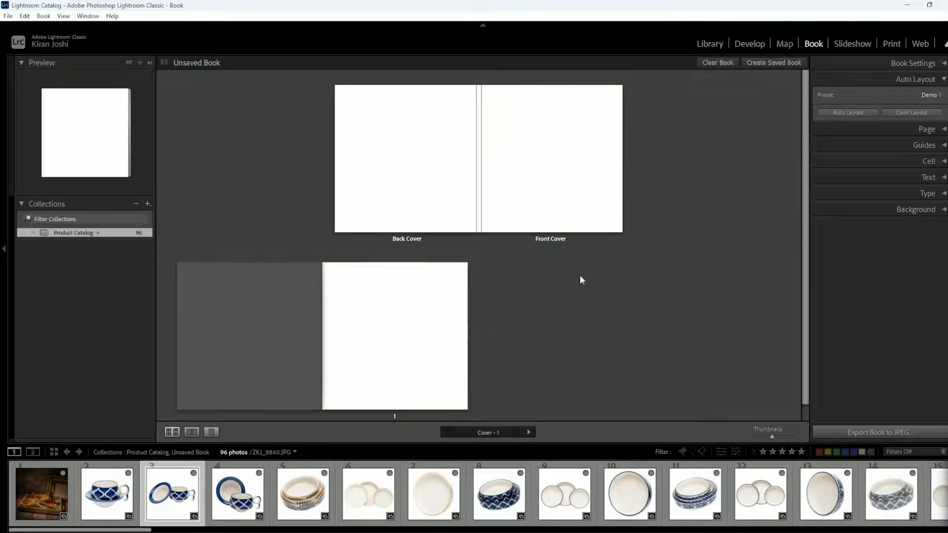
left_click(849, 112)
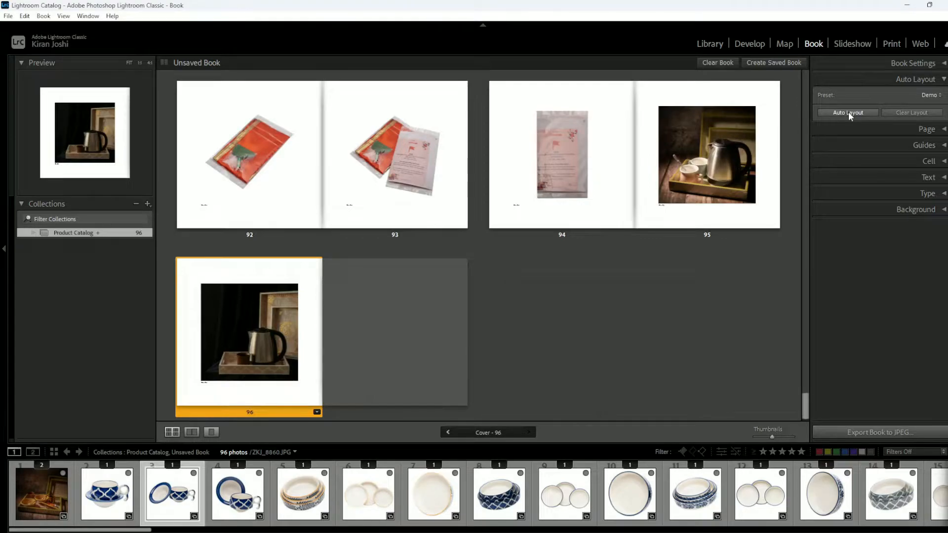
- Look through the laid-out pages and compare the front and back cover photos with the first and last photos in the filmstrip
scroll(454, 247, "up", 20)
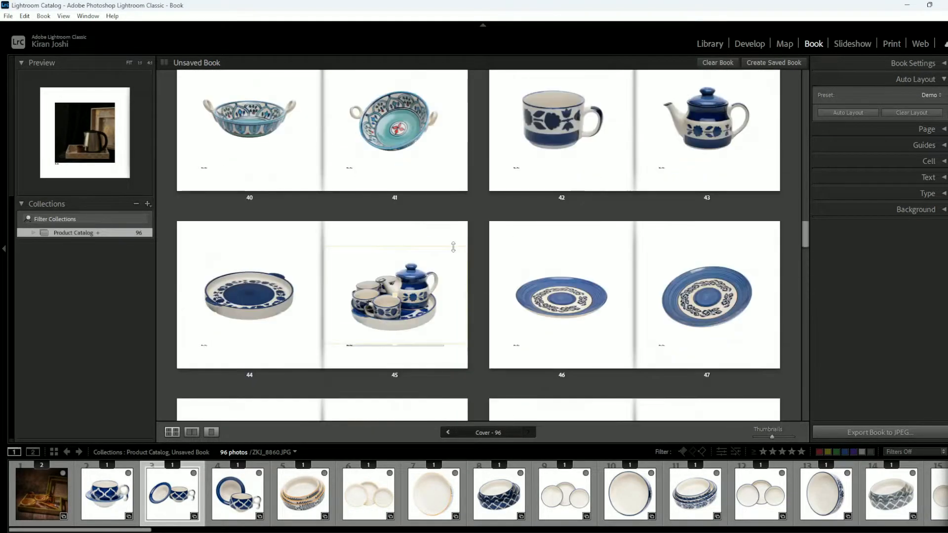
scroll(454, 247, "up", 8)
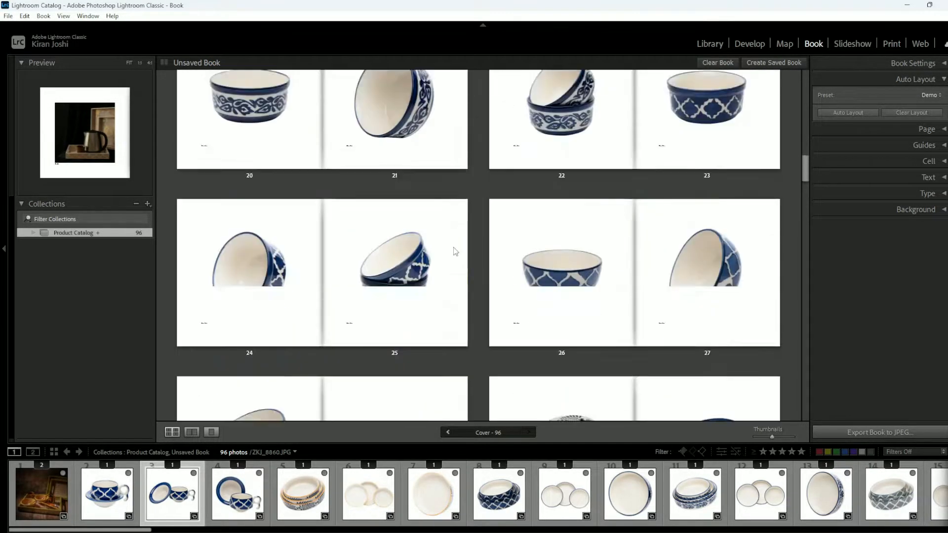
scroll(455, 251, "up", 8)
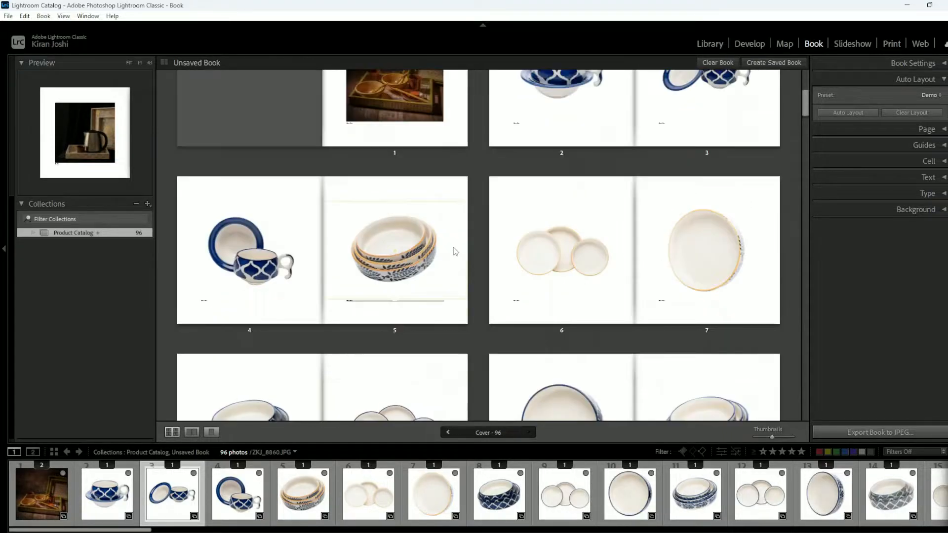
scroll(453, 250, "up", 3)
scroll(452, 247, "down", 3)
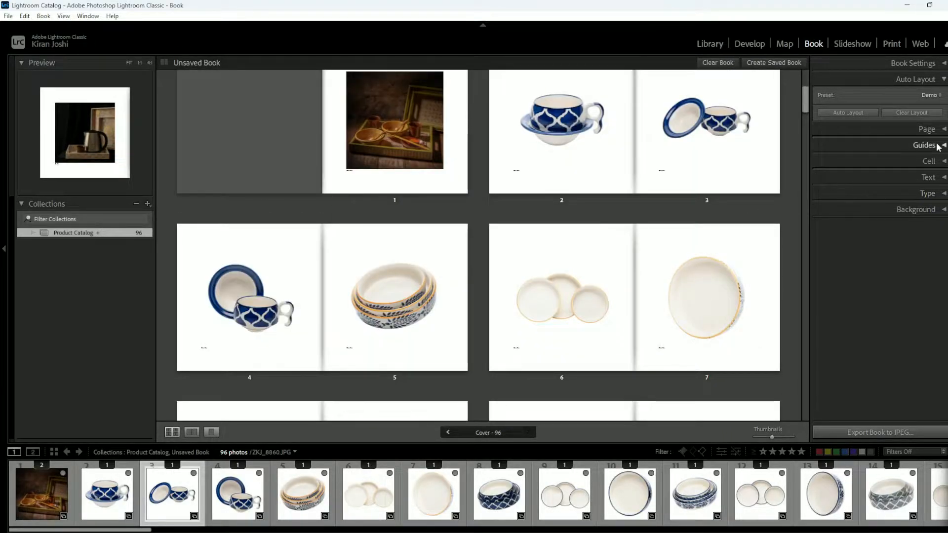
scroll(701, 242, "up", 3)
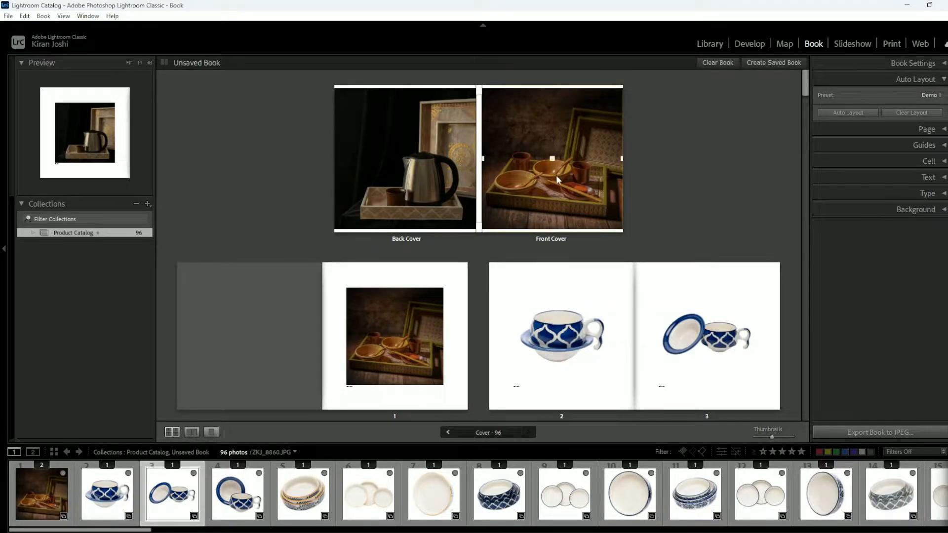
scroll(653, 478, "down", 15)
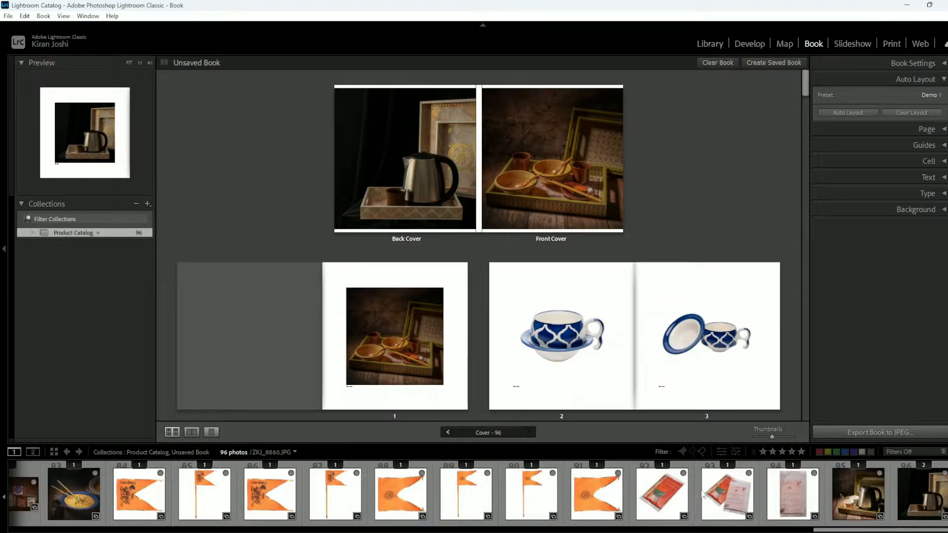
left_click(396, 180)
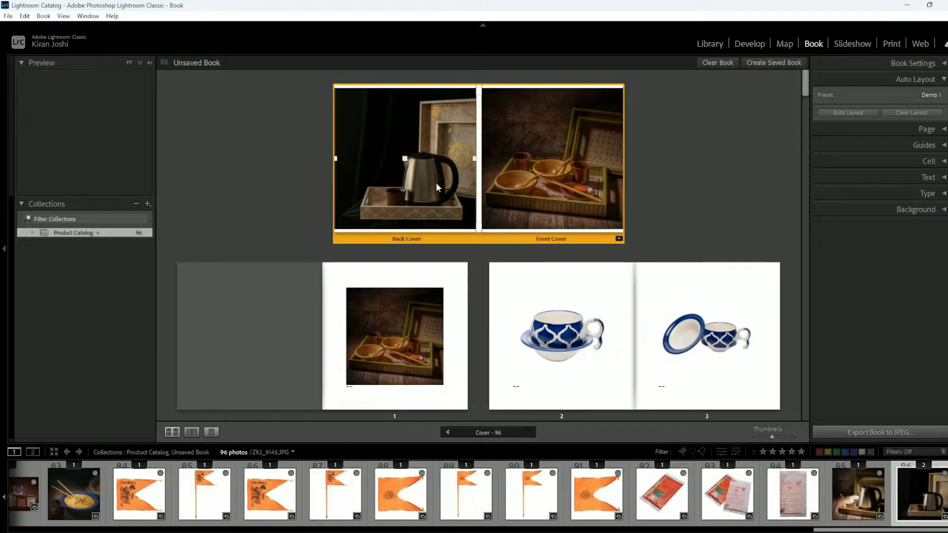
scroll(131, 494, "up", 10)
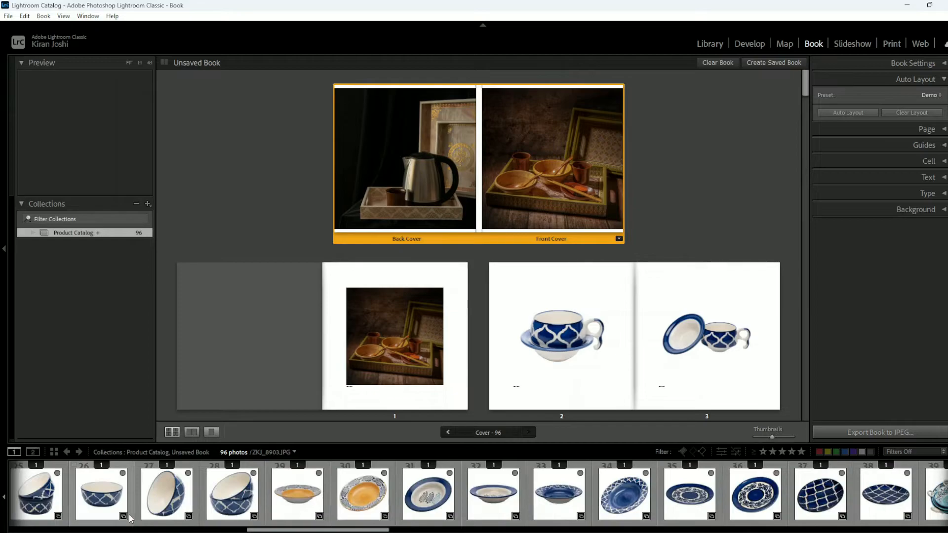
scroll(131, 514, "up", 5)
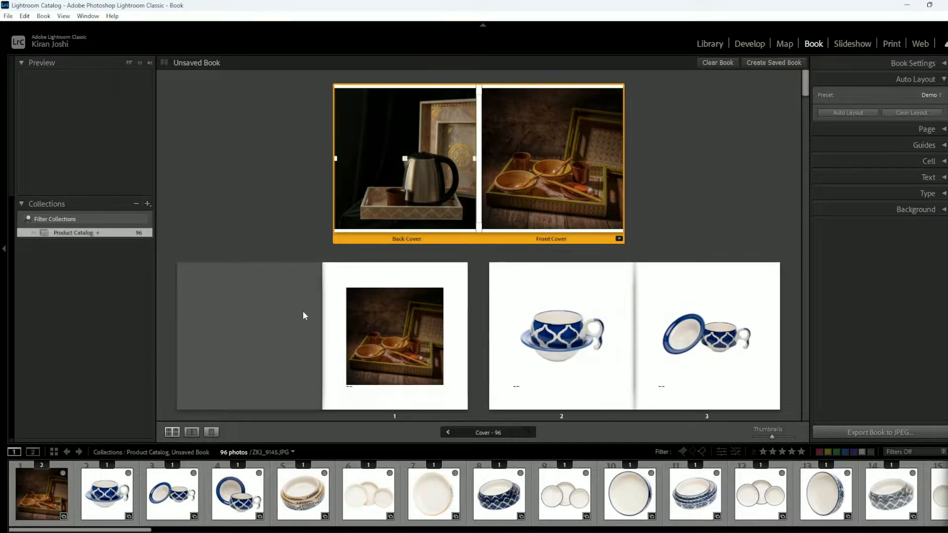
- Inspect the last page in spread view and single page view, and return to the multi-page view
left_click(192, 433)
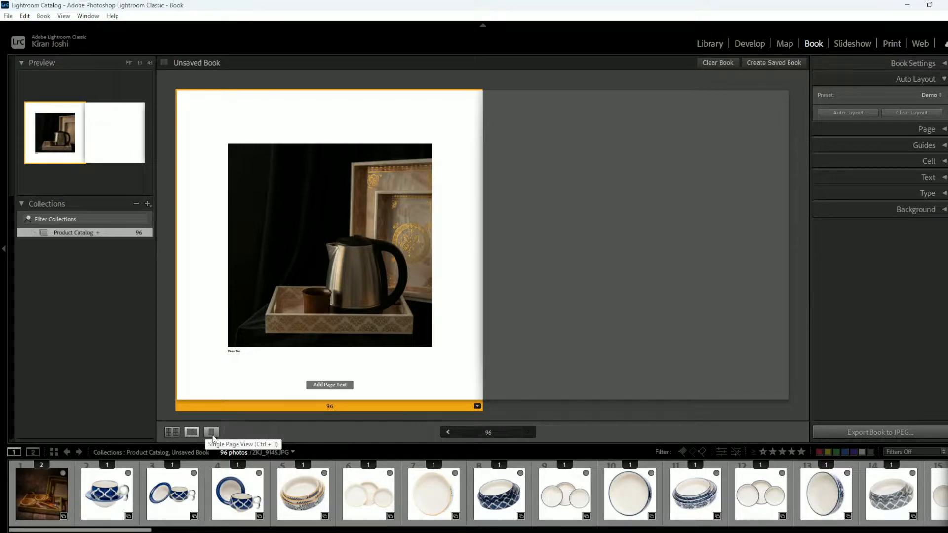
left_click(211, 433)
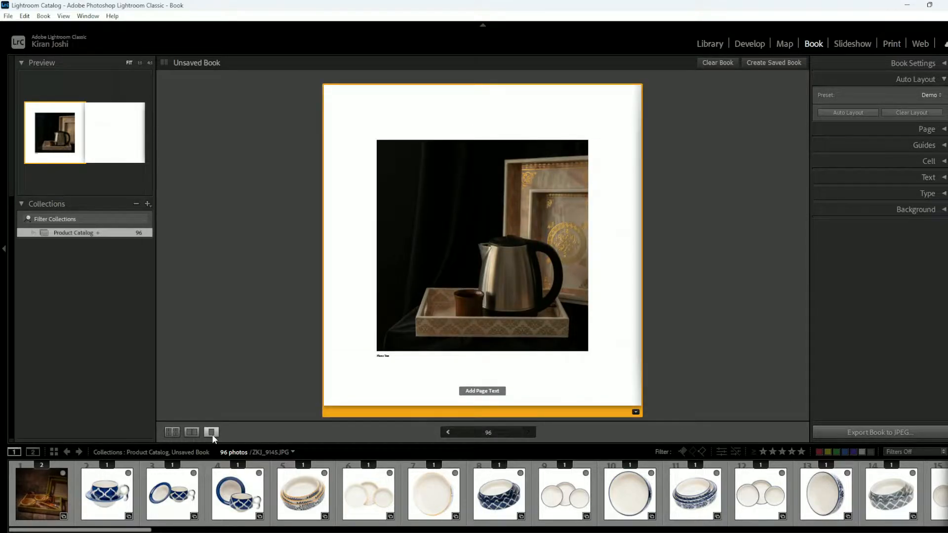
left_click(171, 433)
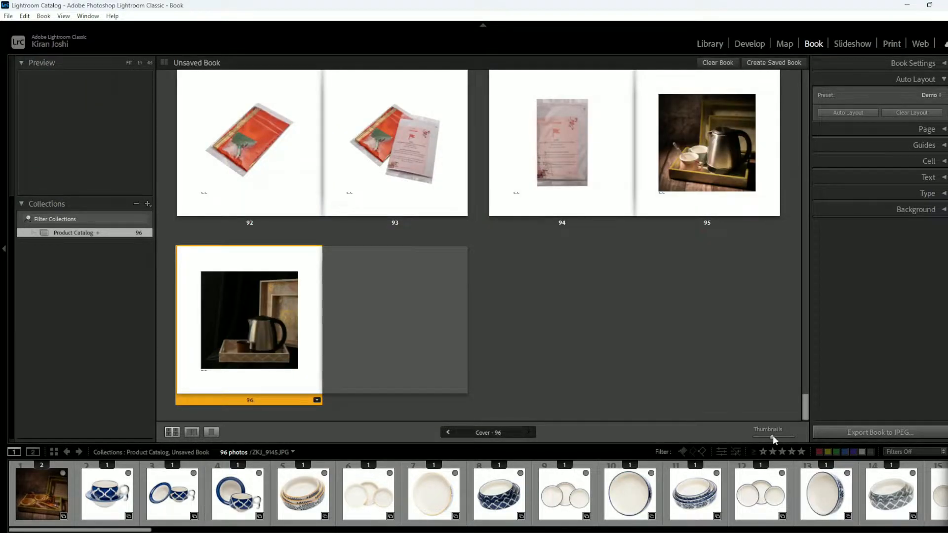
- Shrink the page thumbnails to six spreads per row to survey the whole book, and enlarge them to four per row
left_click_drag(775, 436, 751, 440)
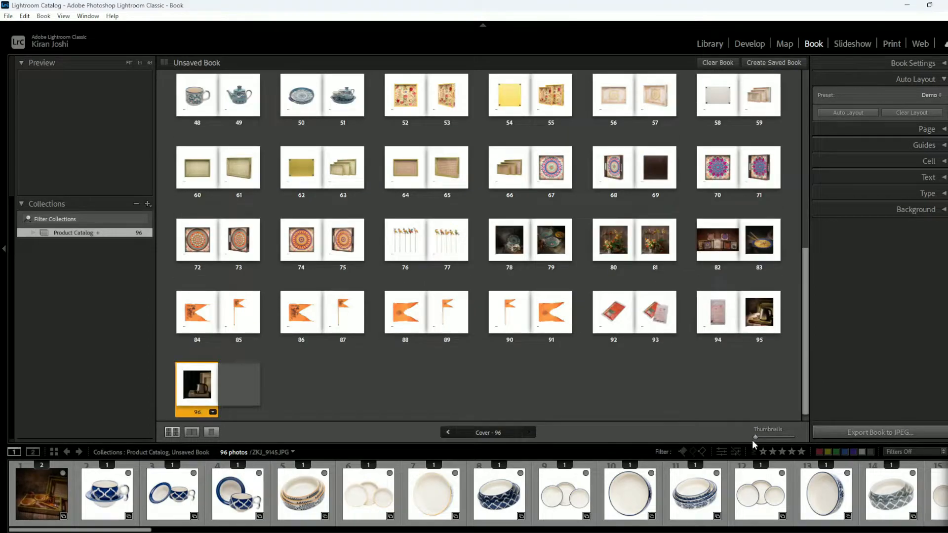
scroll(696, 390, "up", 10)
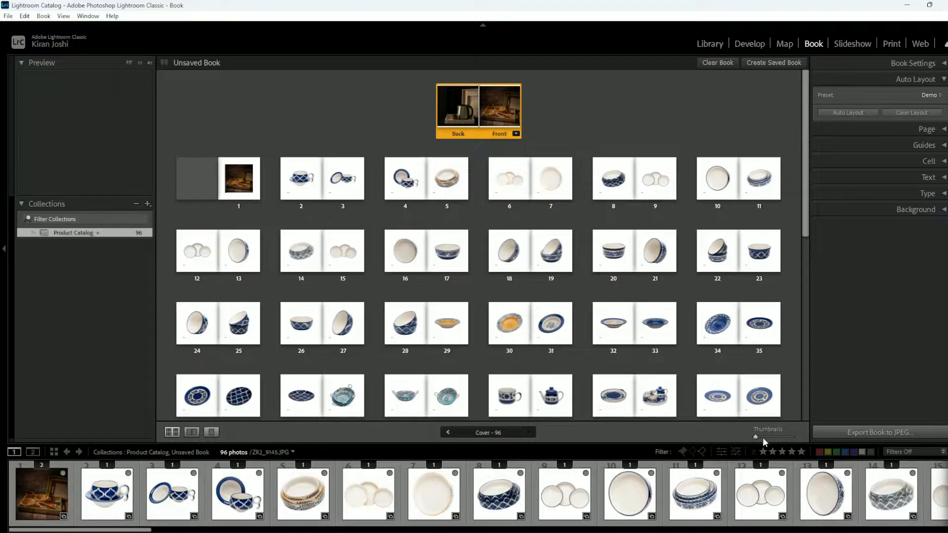
left_click_drag(757, 436, 764, 438)
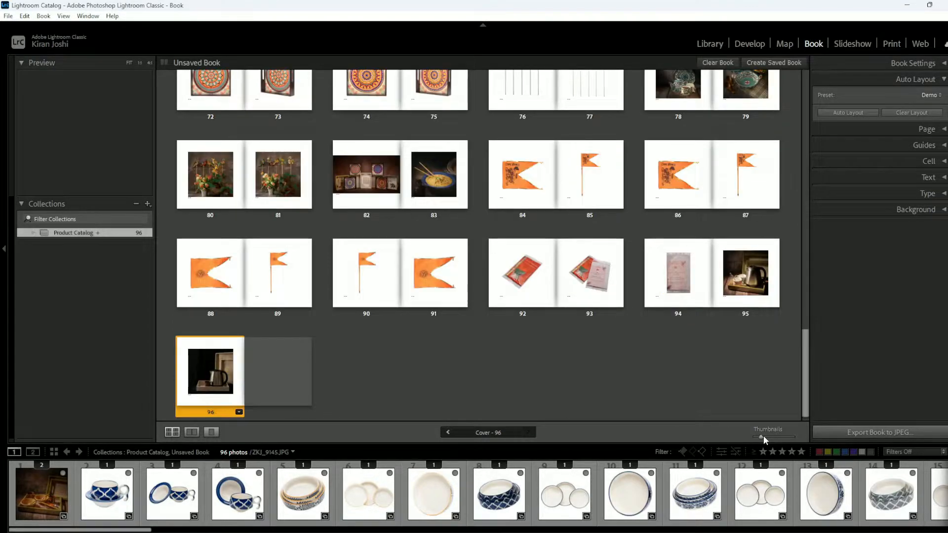
- Swap the Auto Layout settings for the Page settings and enlarge the page thumbnails to two spreads per row
left_click(942, 81)
left_click(944, 96)
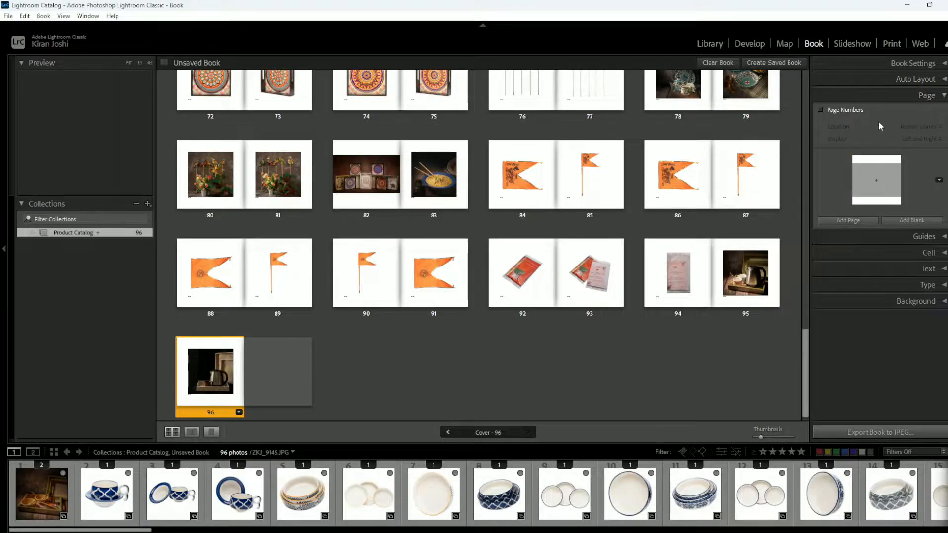
scroll(634, 191, "up", 8)
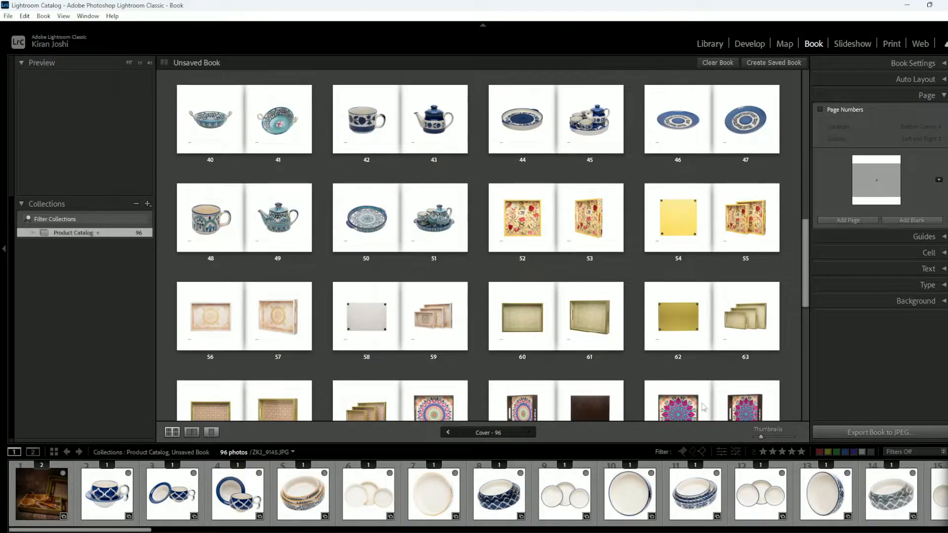
left_click_drag(763, 436, 779, 436)
scroll(593, 257, "up", 3)
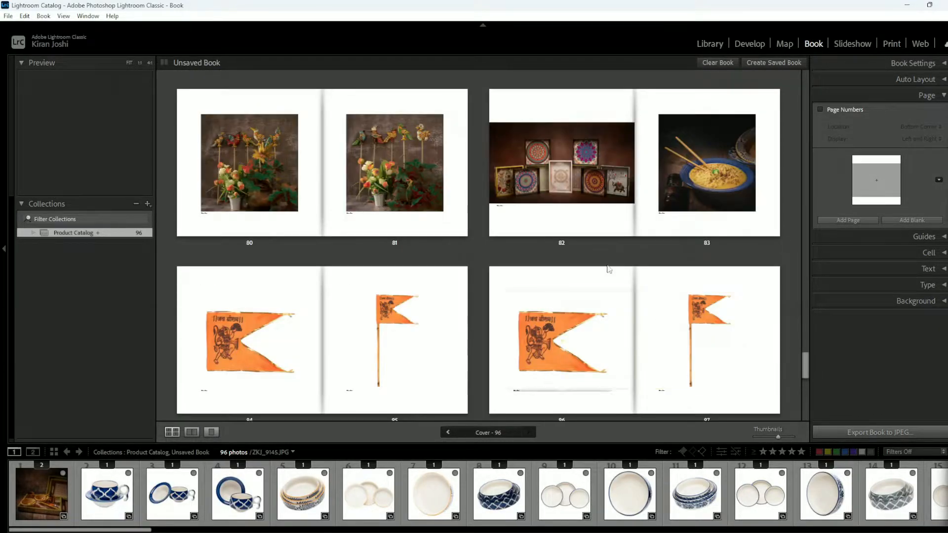
- Inspect page 82 on its own, return to the multi-page view and enlarge the thumbnails to one spread per row
double_click(564, 179)
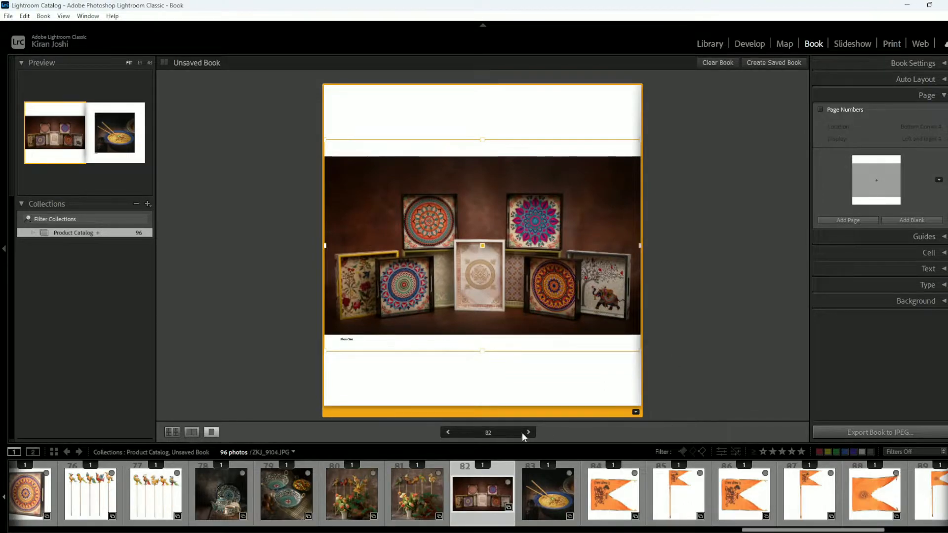
left_click(174, 432)
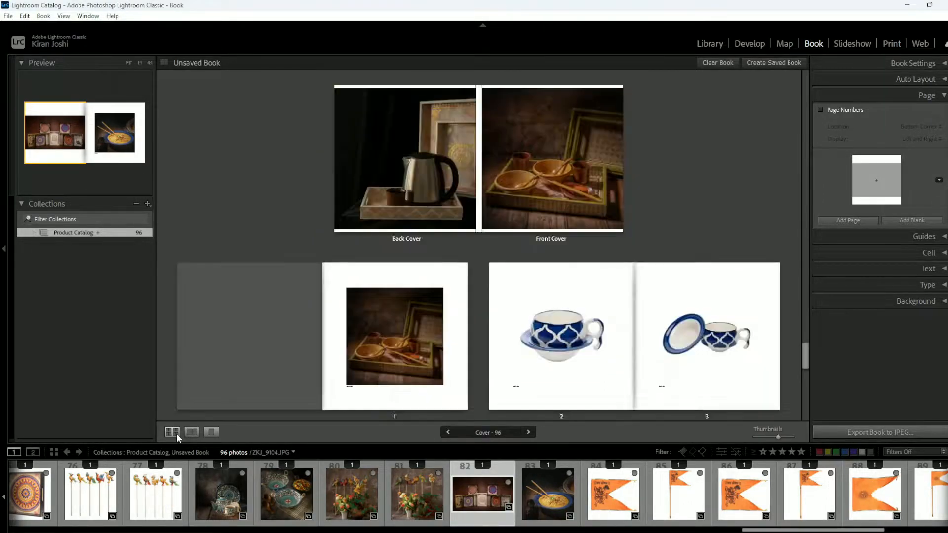
left_click_drag(778, 437, 784, 437)
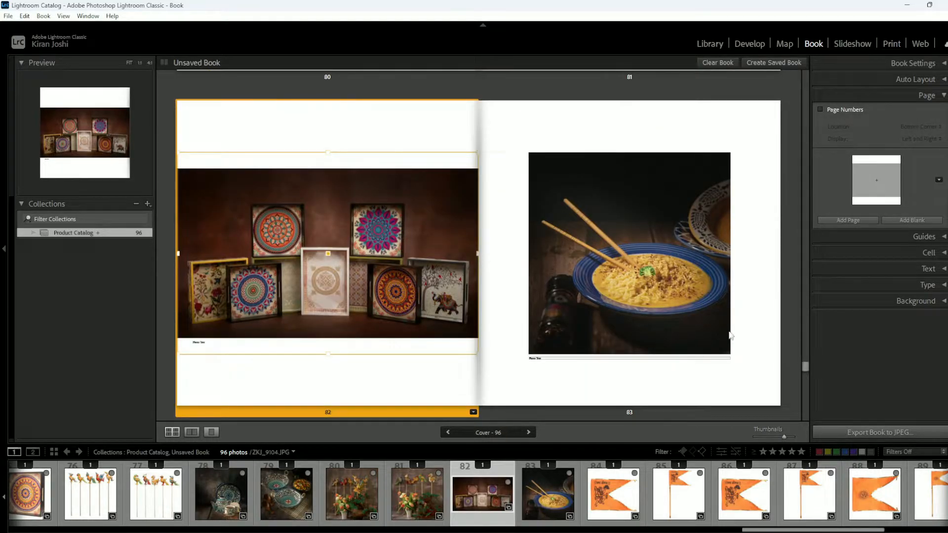
- Turn on page numbers for the book and place them in the top corner
left_click(821, 109)
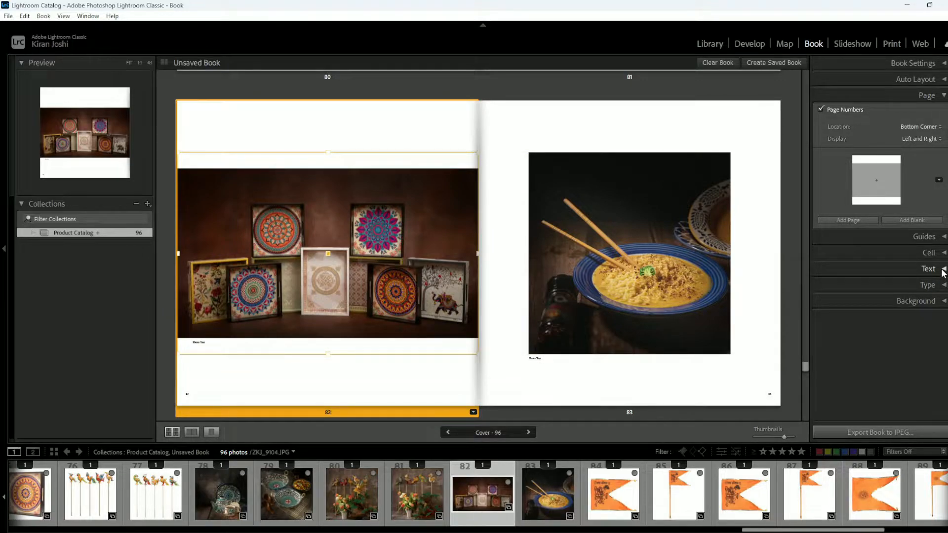
left_click(914, 127)
left_click(897, 136)
- Try the Top, Side and Bottom locations for the page numbers
left_click(930, 129)
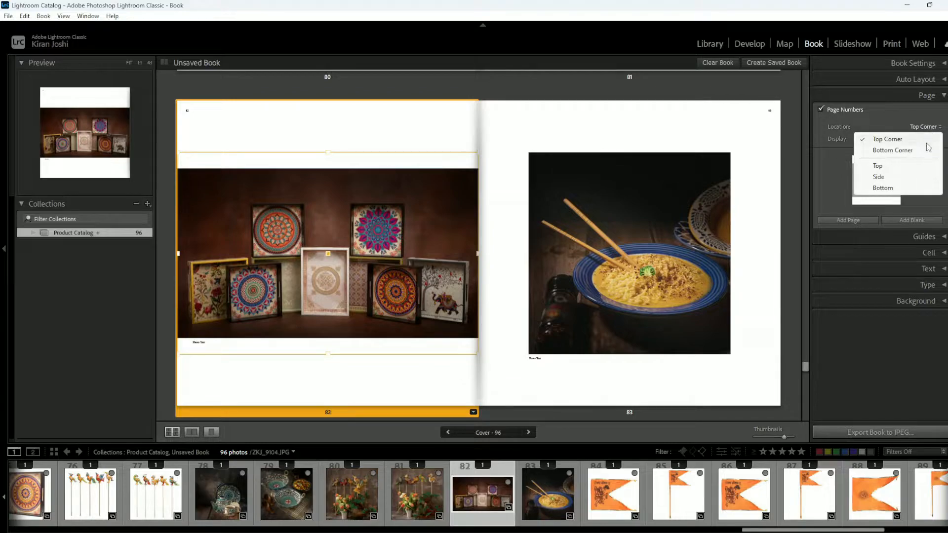
left_click(882, 168)
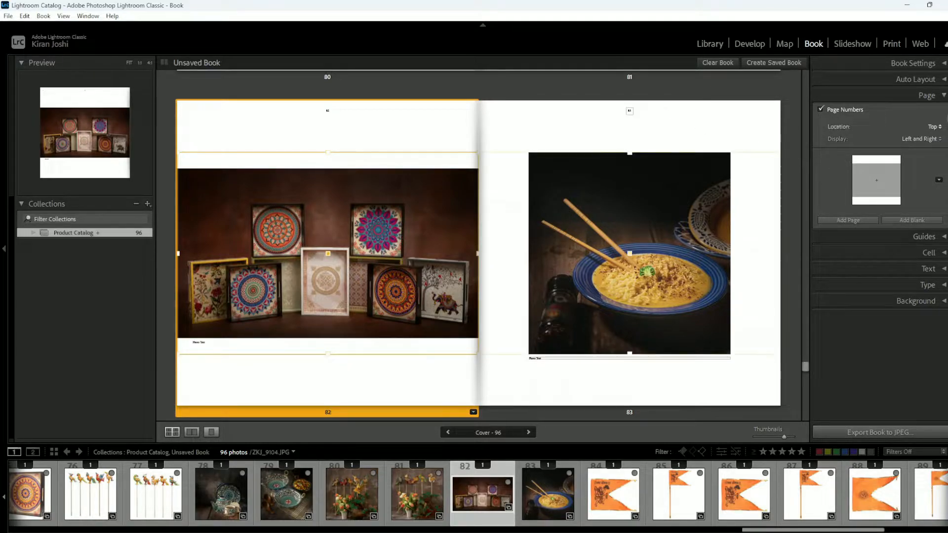
left_click(932, 127)
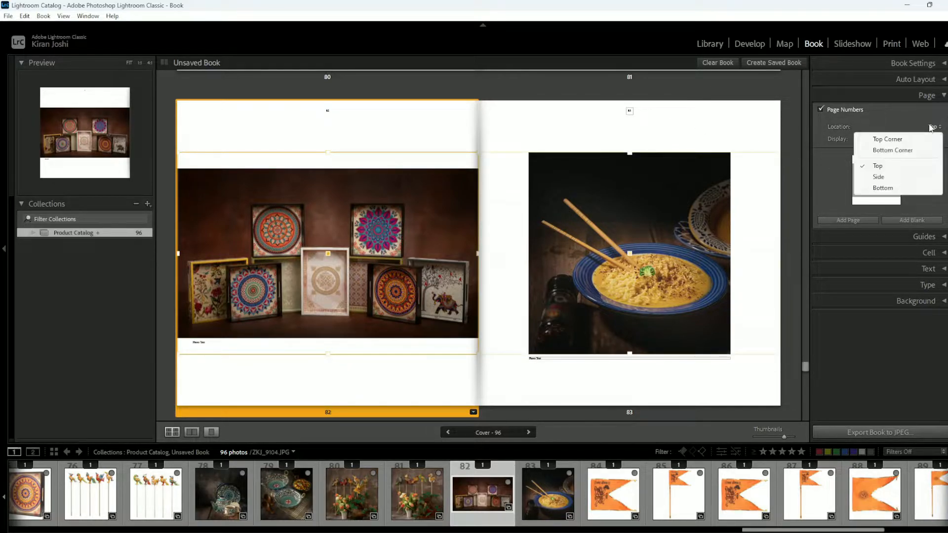
left_click(888, 177)
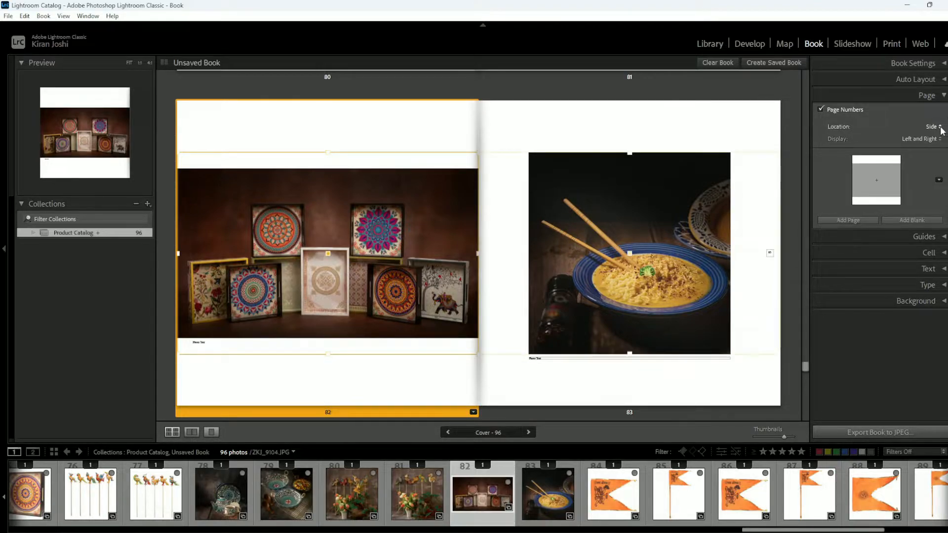
left_click(933, 128)
left_click(881, 188)
- Set the page number location to Bottom Corner
left_click(938, 128)
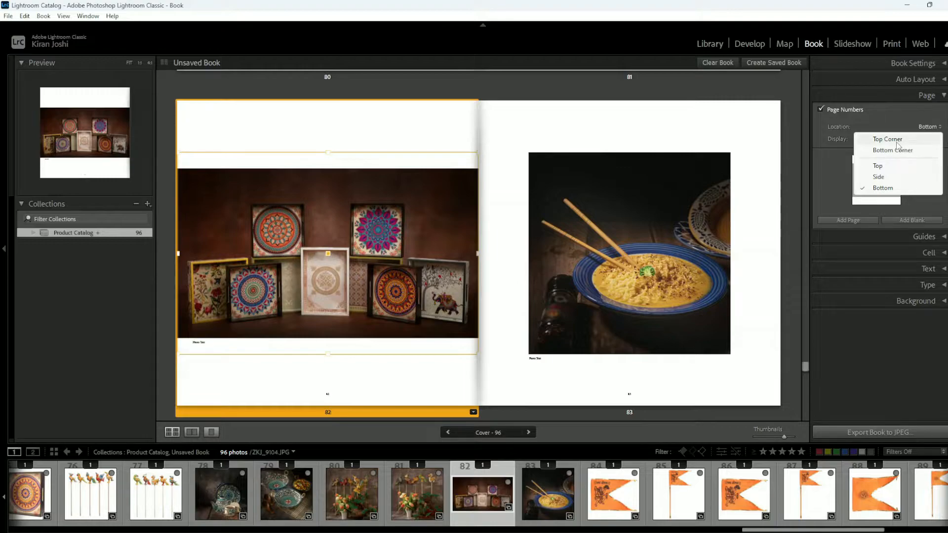
left_click(920, 139)
left_click(917, 127)
left_click(888, 150)
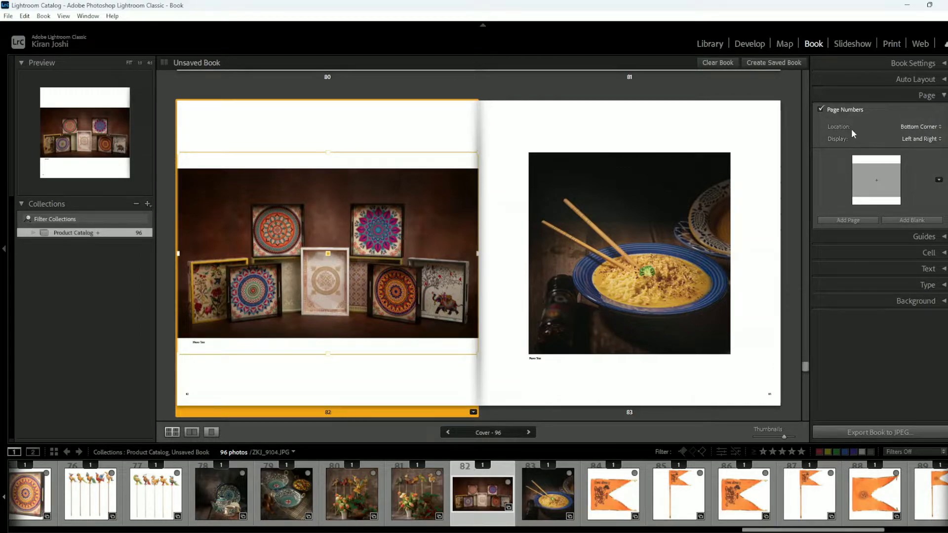
- Try displaying page numbers as Left Only and Right Only, and restore the Left and Right display
left_click(919, 141)
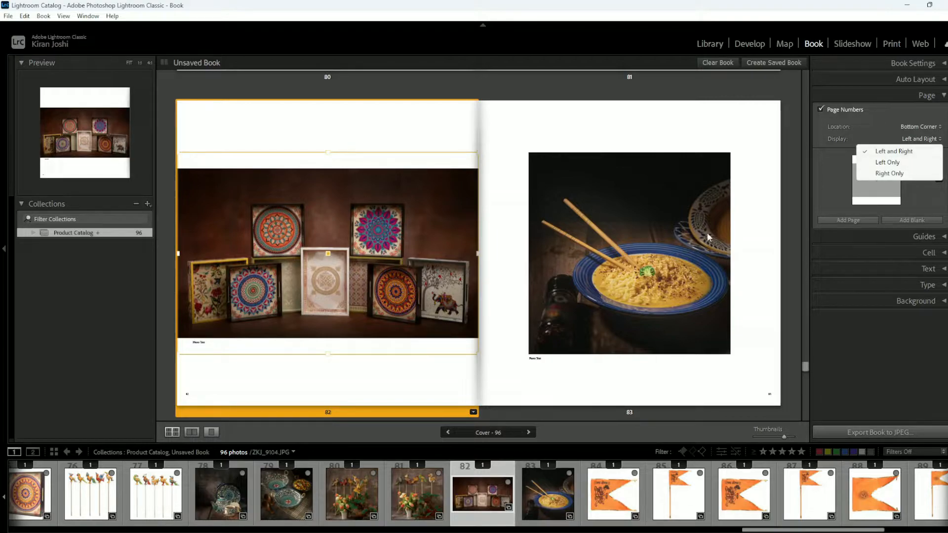
left_click(190, 400)
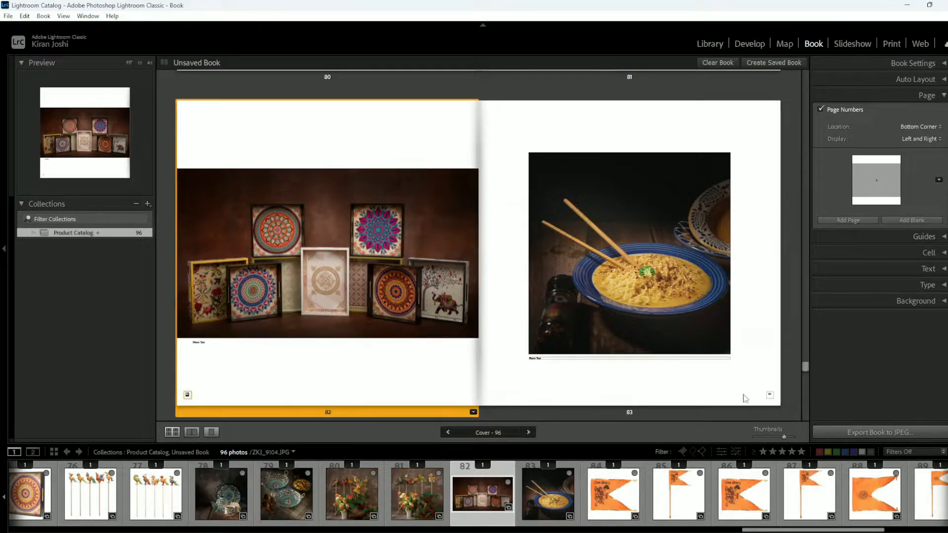
left_click(909, 140)
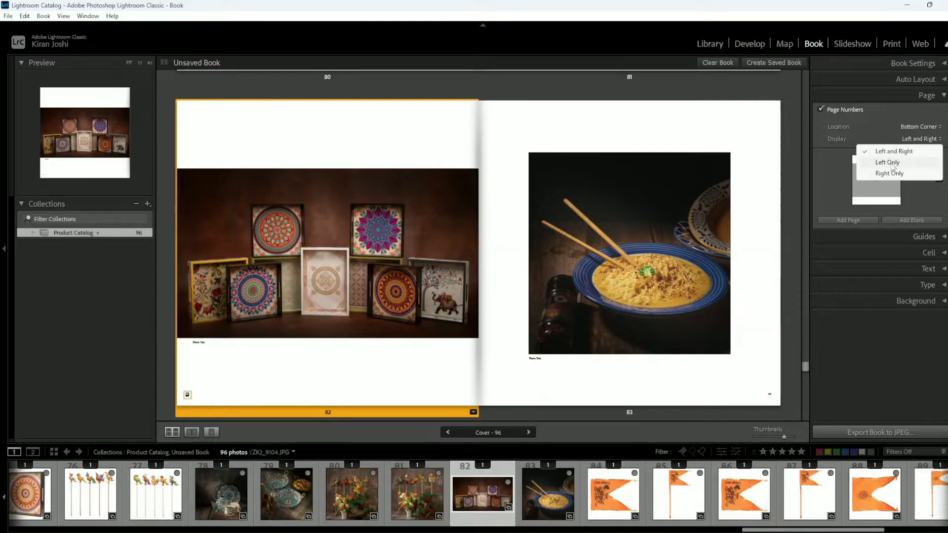
left_click(892, 166)
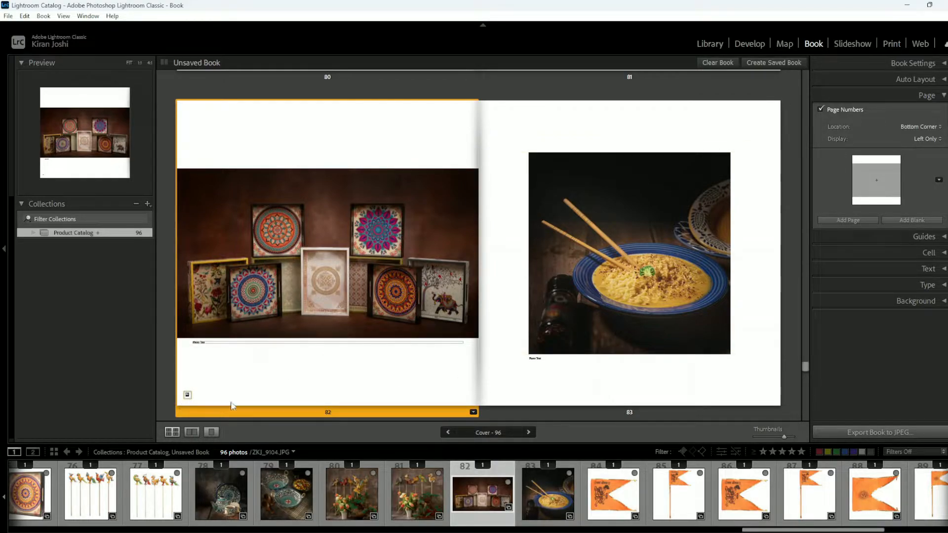
left_click(935, 139)
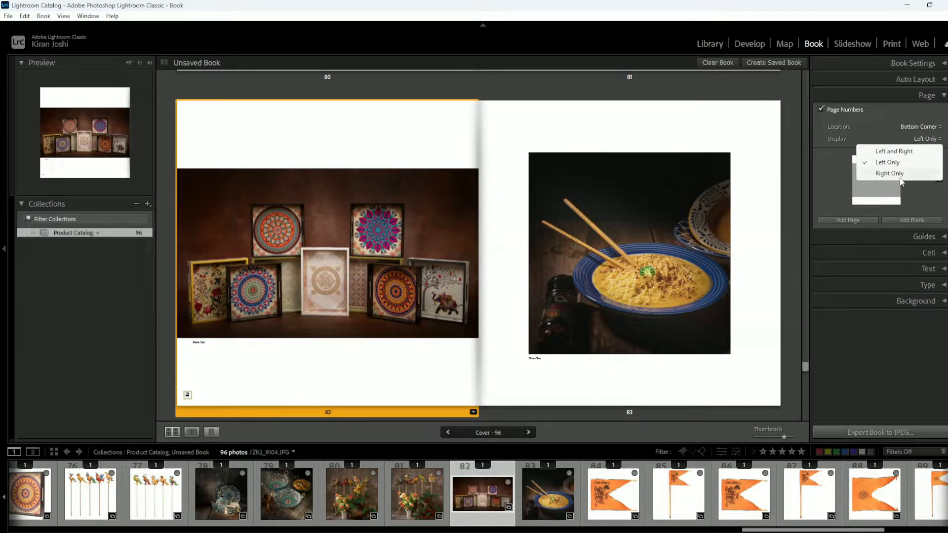
left_click(902, 177)
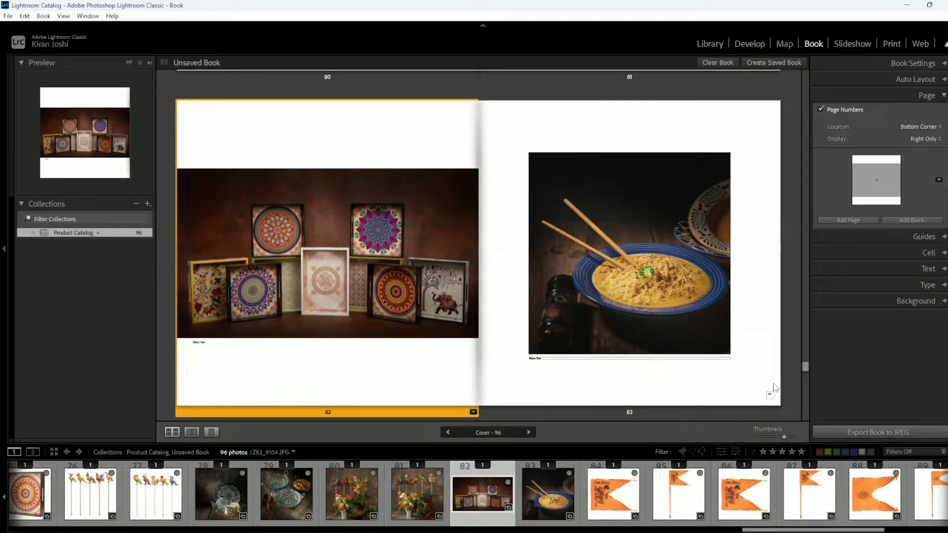
left_click(935, 141)
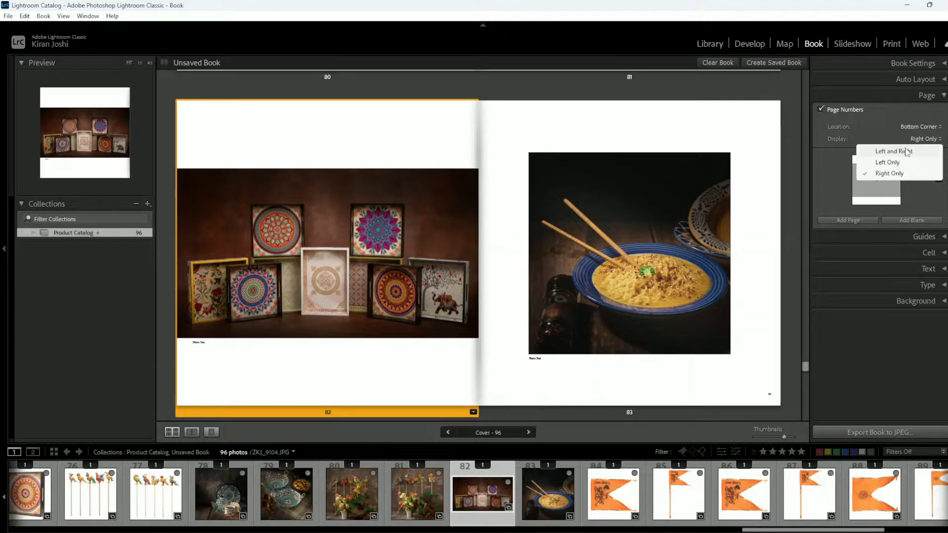
left_click(907, 151)
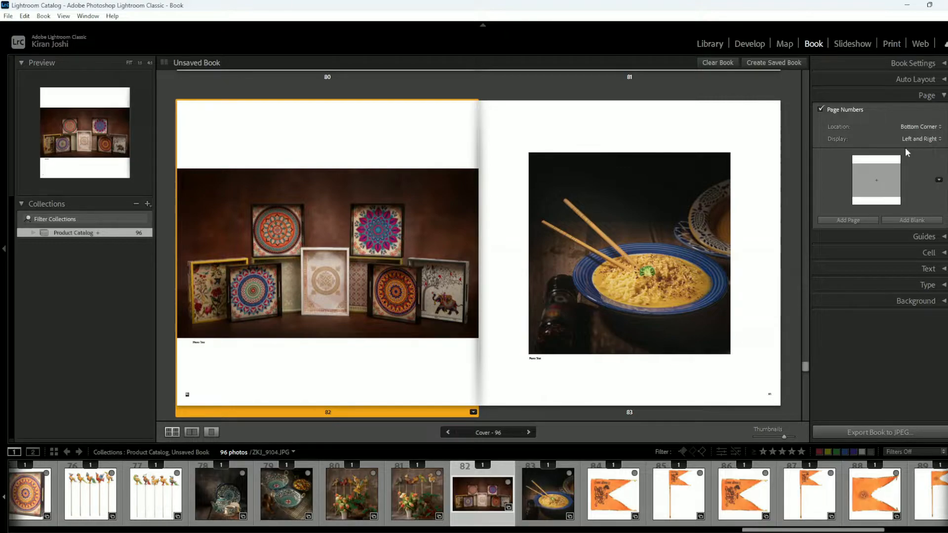
- Browse the two- and three-photo page layouts and apply a Multiple Photos layout with many small cells to page 82
left_click(939, 181)
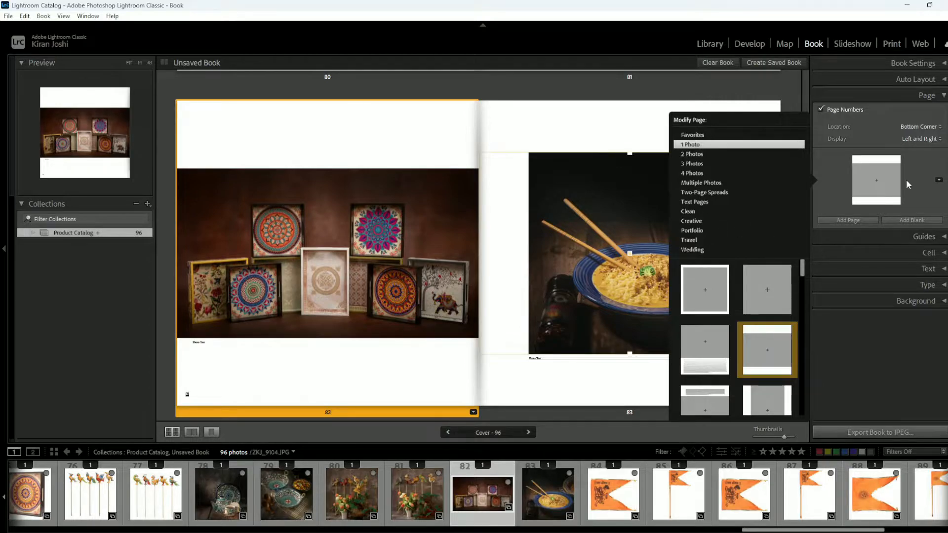
left_click(692, 155)
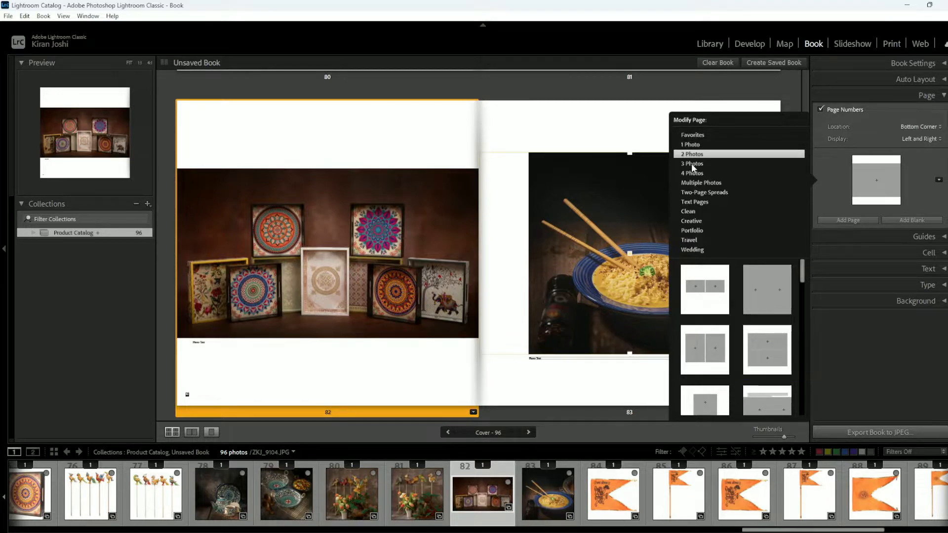
left_click(691, 164)
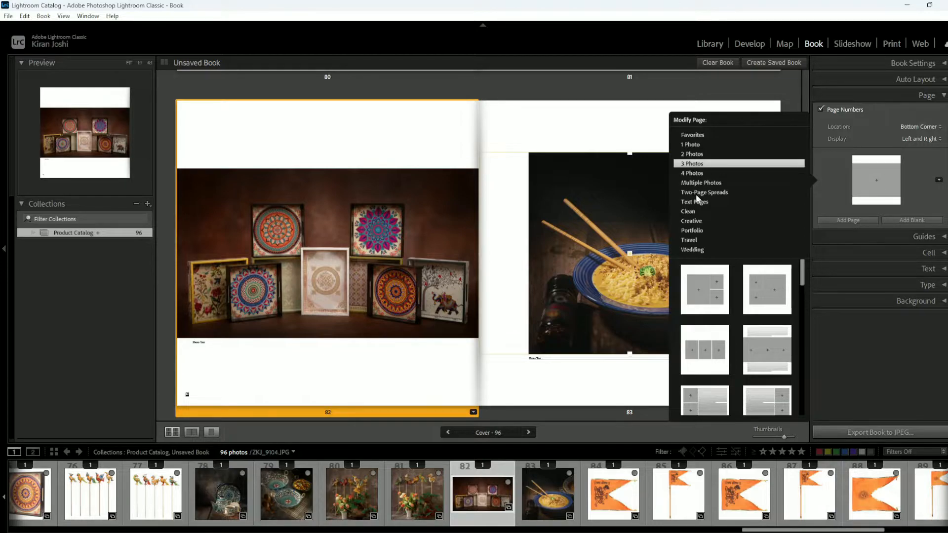
left_click_drag(803, 275, 814, 357)
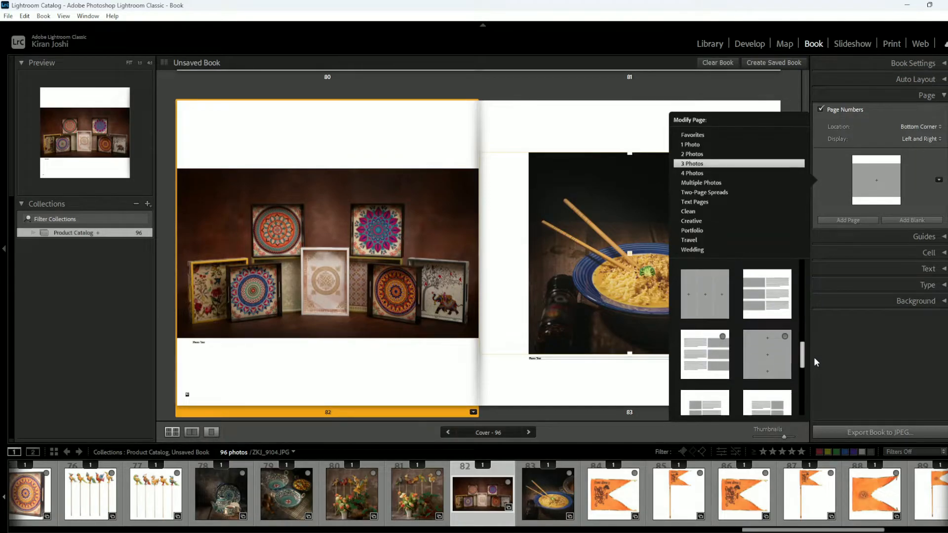
left_click(717, 182)
left_click_drag(805, 309, 805, 333)
left_click(756, 329)
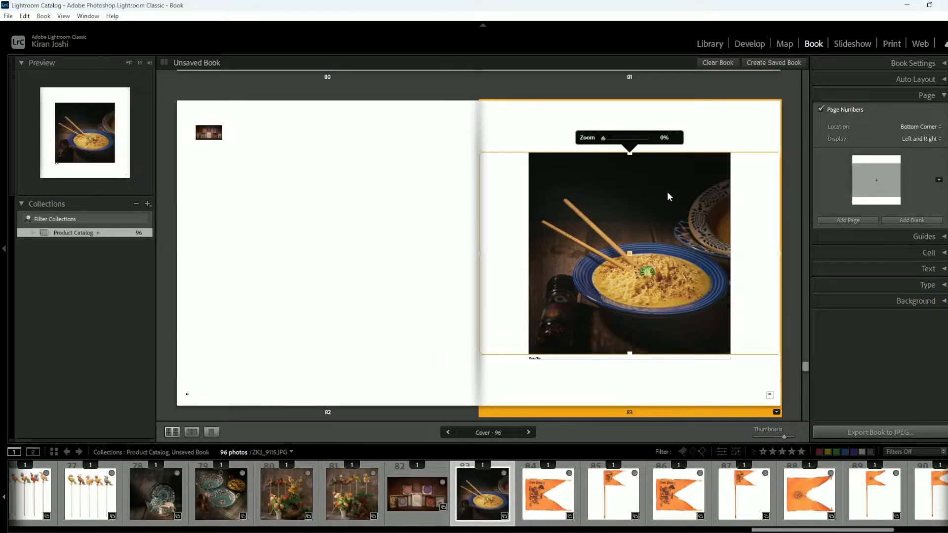
- Apply the 2 Photos layout with two small side-by-side cells to page 83
left_click(938, 180)
left_click(756, 340)
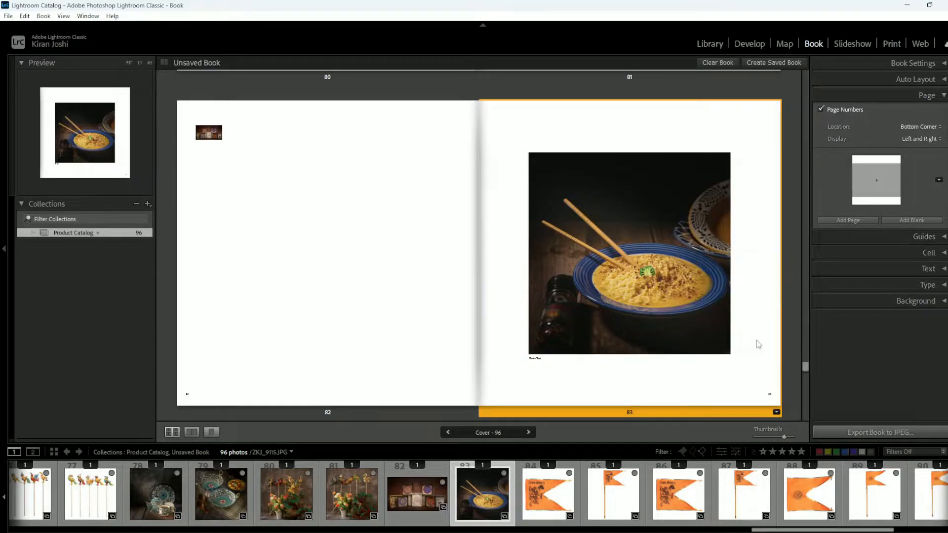
left_click(938, 180)
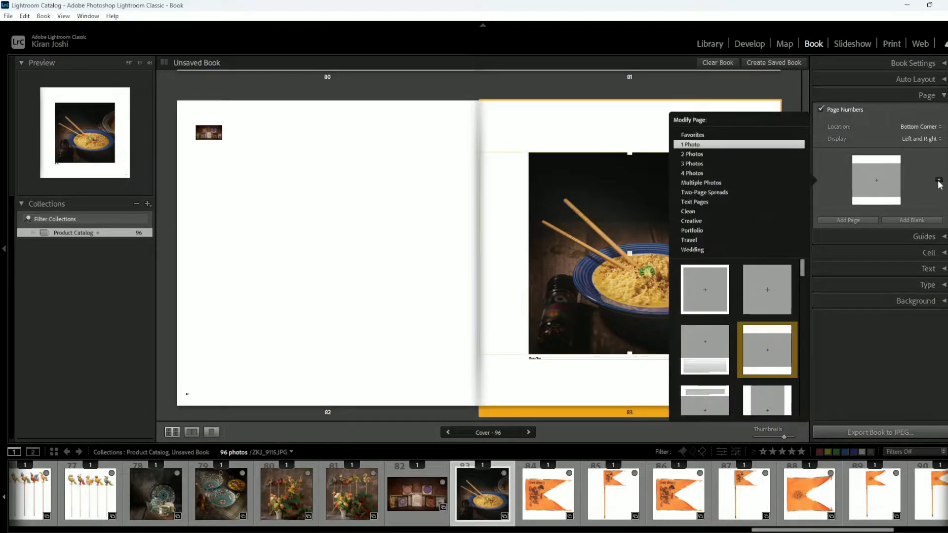
left_click(696, 153)
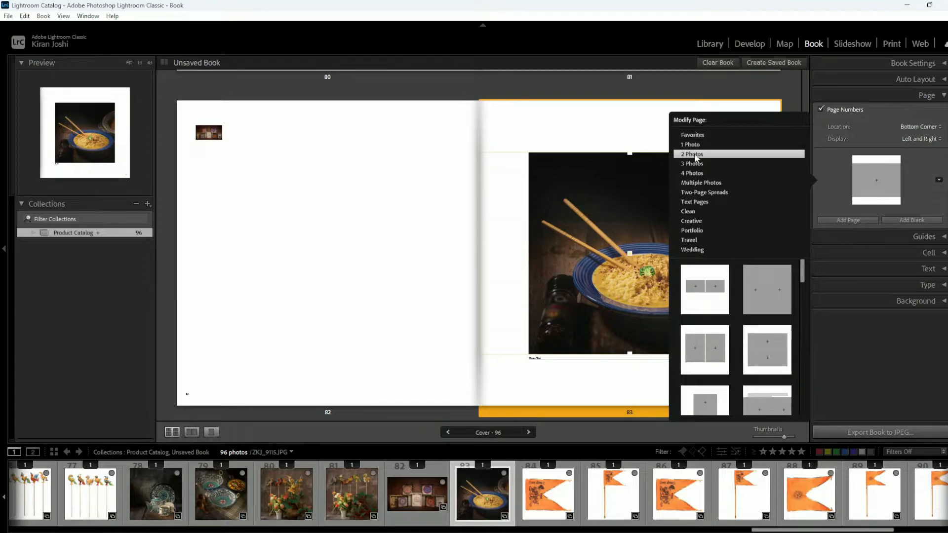
left_click(709, 297)
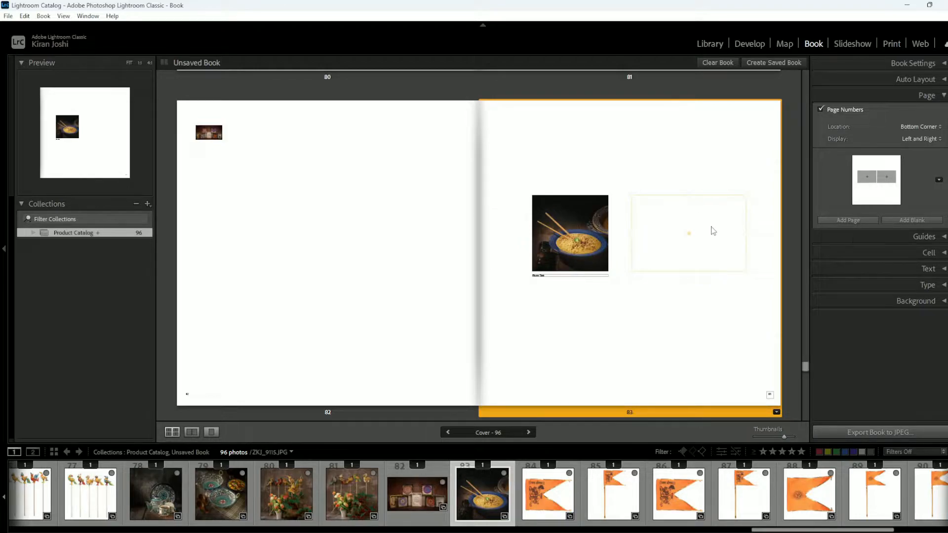
- Give page 83 the 1 Photo layout with a full-width cell and white bands above and below
left_click(938, 180)
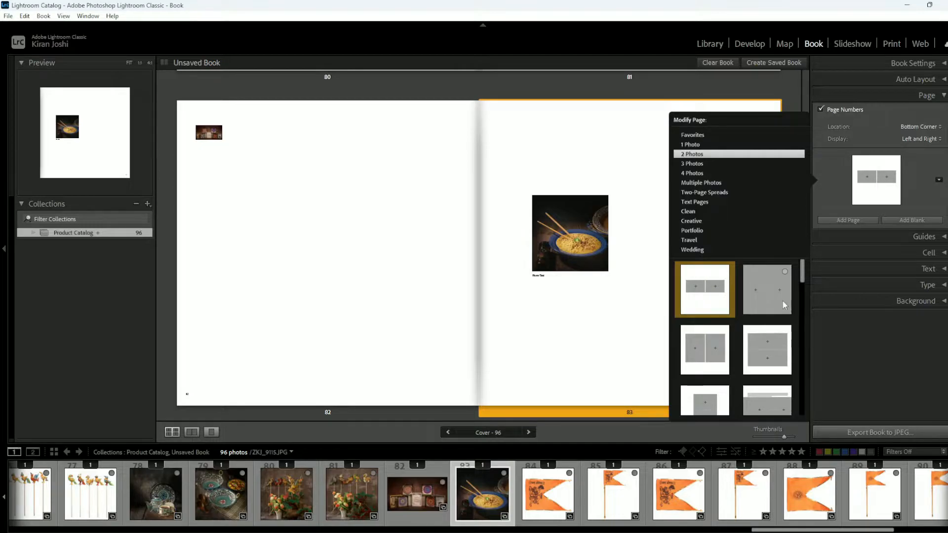
left_click(690, 145)
left_click(754, 348)
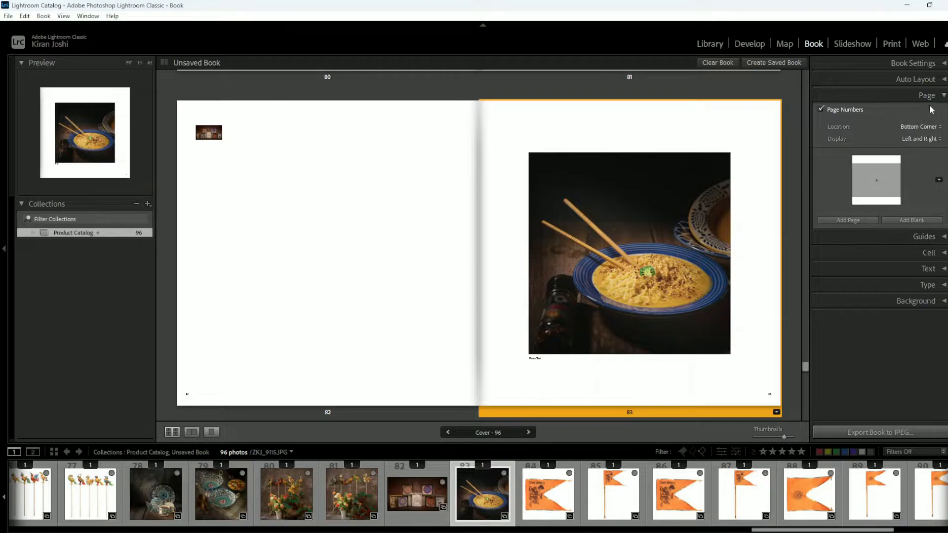
- Swap the Page settings for the Guides settings, show the guides and include the Text Safe Area
left_click(943, 96)
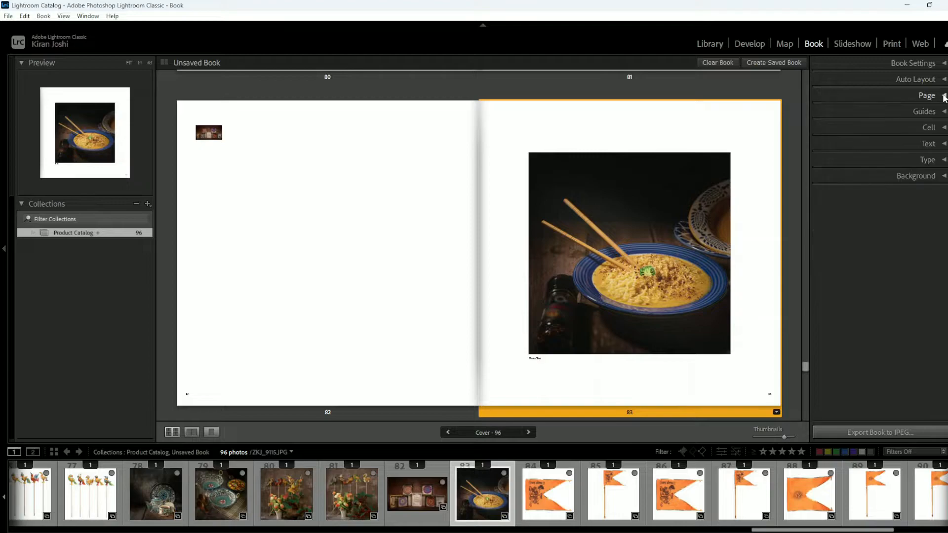
left_click(944, 112)
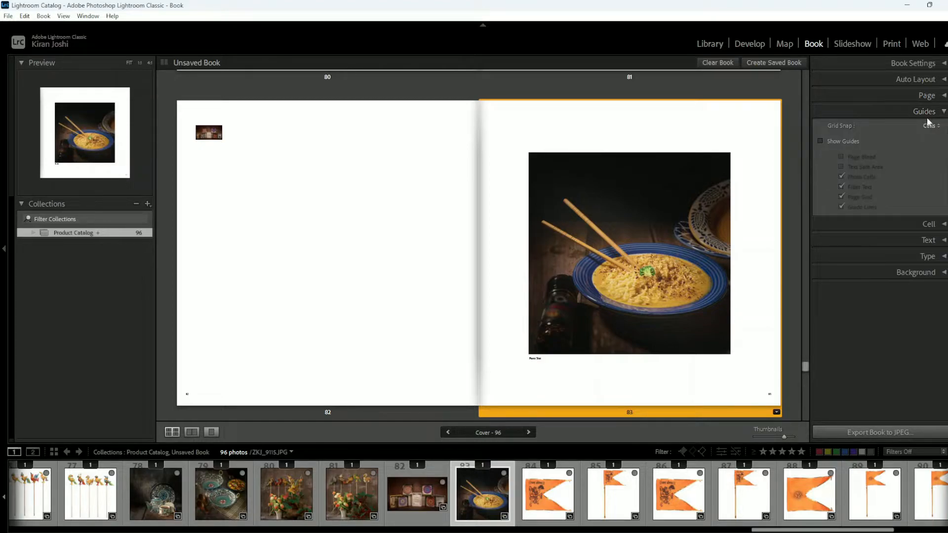
left_click(821, 141)
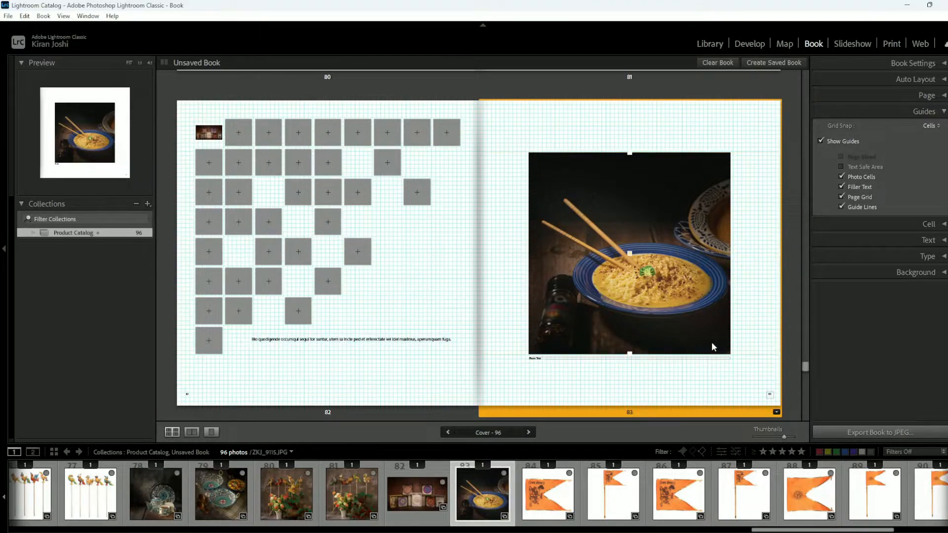
left_click(841, 167)
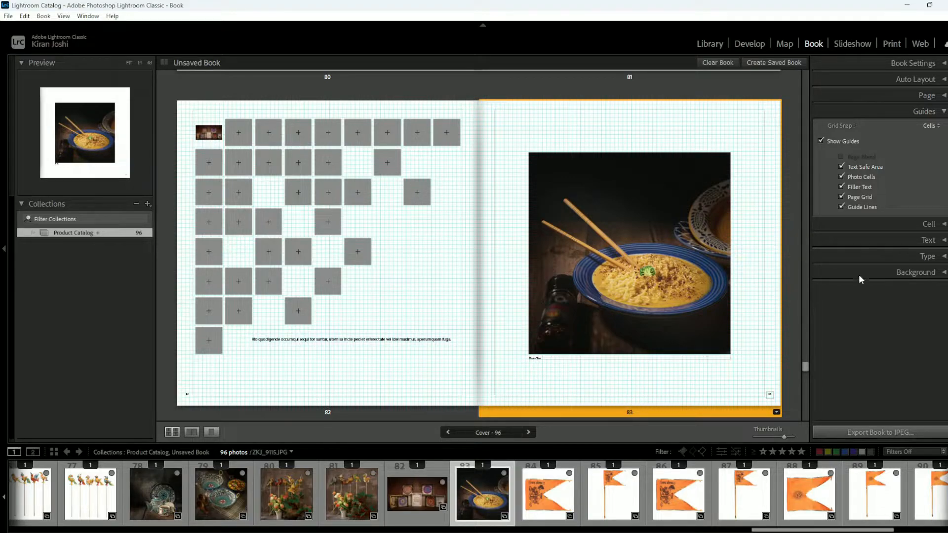
left_click(843, 167)
- Try Grid as the grid snap option, switch Grid Snap to Off and hide the guides
left_click(930, 126)
left_click(909, 161)
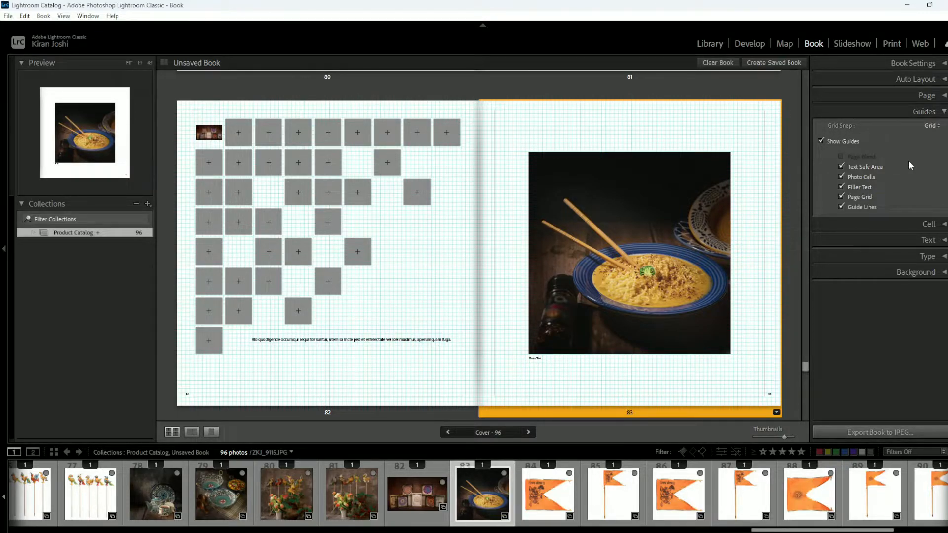
left_click(929, 126)
left_click(919, 137)
left_click(822, 141)
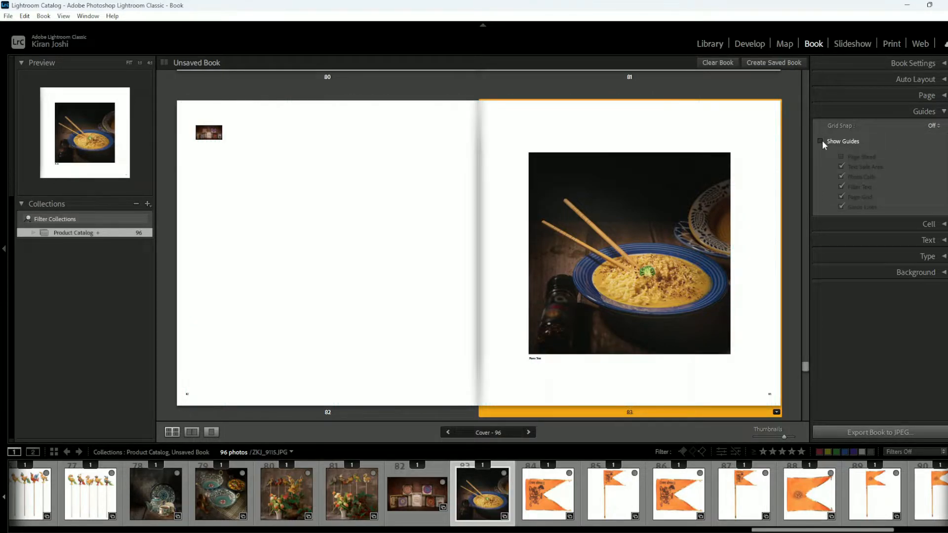
left_click(943, 114)
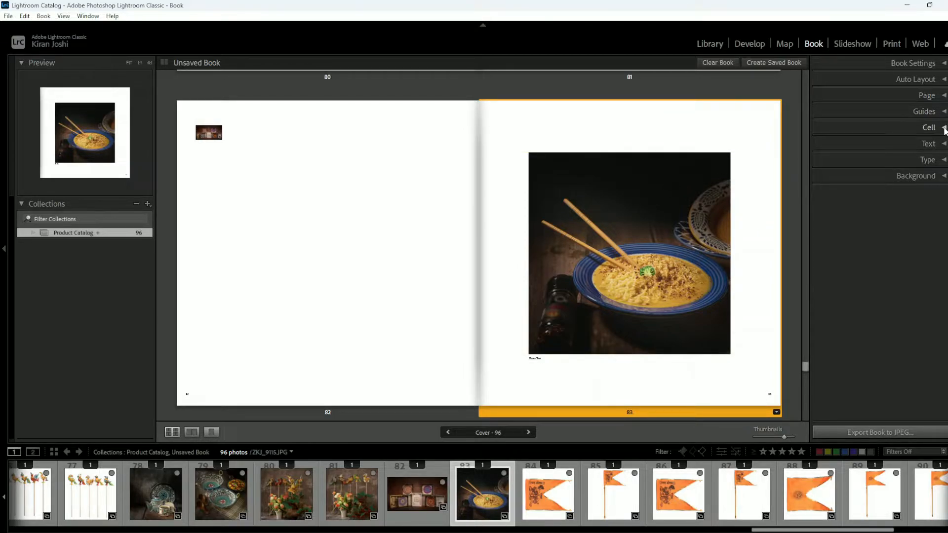
- Set the padding of the photo cell on page 83 to 64 pt in the Cell settings
left_click(944, 128)
left_click(755, 193)
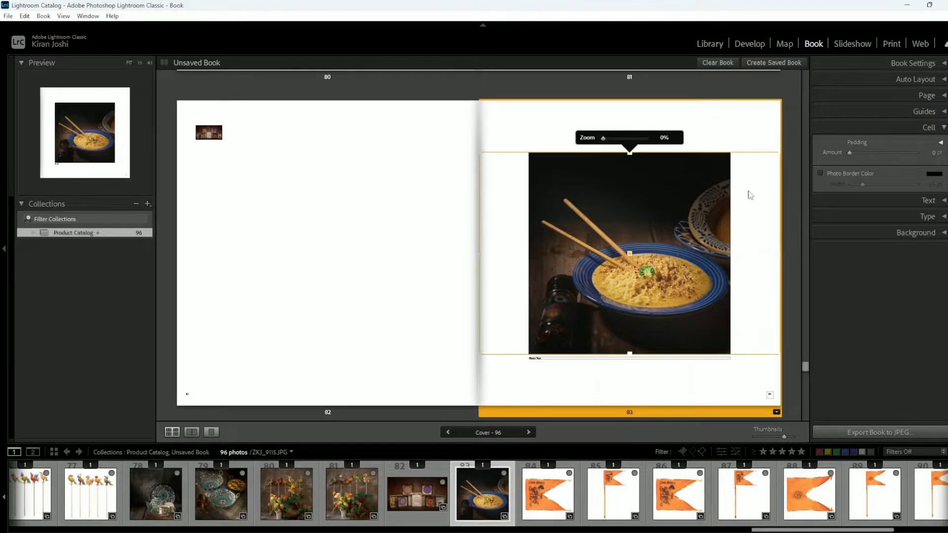
mouse_move(849, 151)
left_mouse_down()
mouse_move(865, 152)
mouse_move(855, 155)
left_mouse_up()
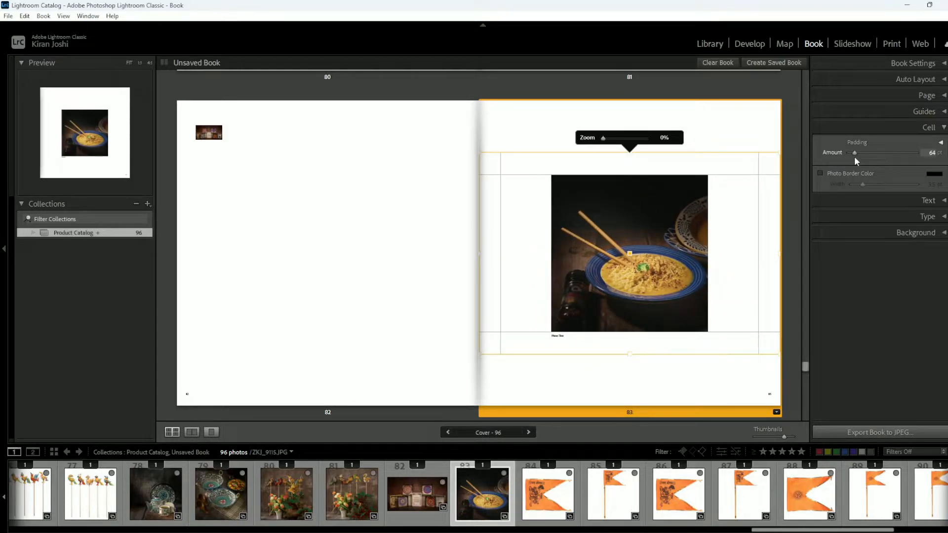
- Turn on the photo border for the cell on page 83 and, after trying yellow and pink, colour it orange-red
left_click(849, 171)
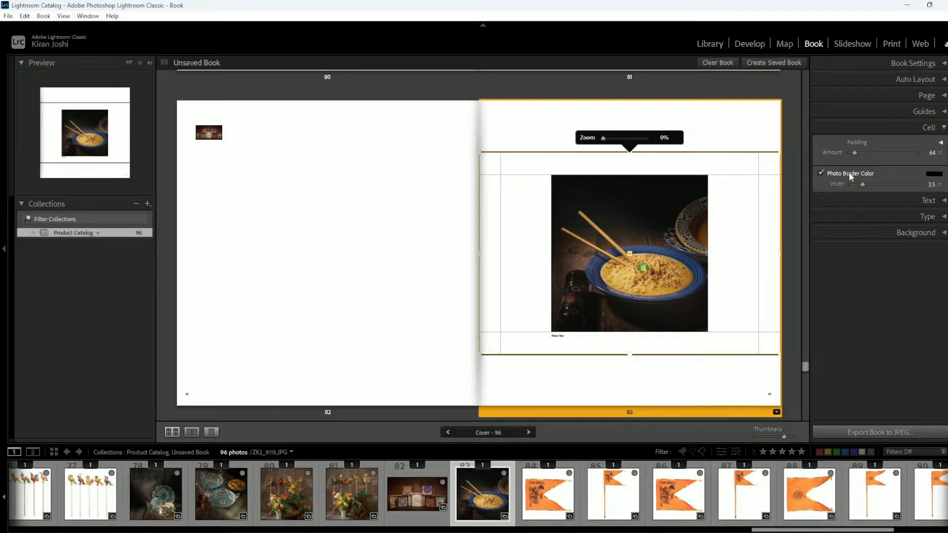
left_click(934, 176)
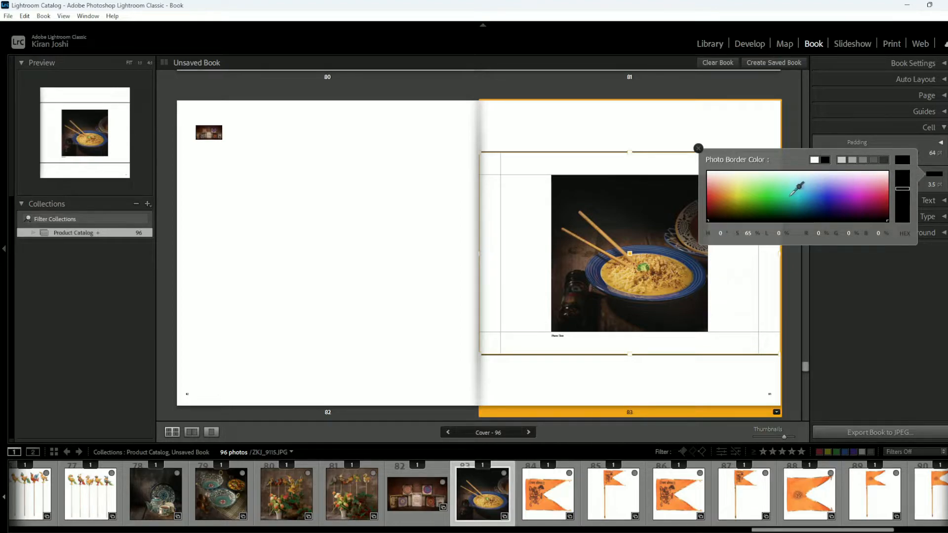
left_click(713, 192)
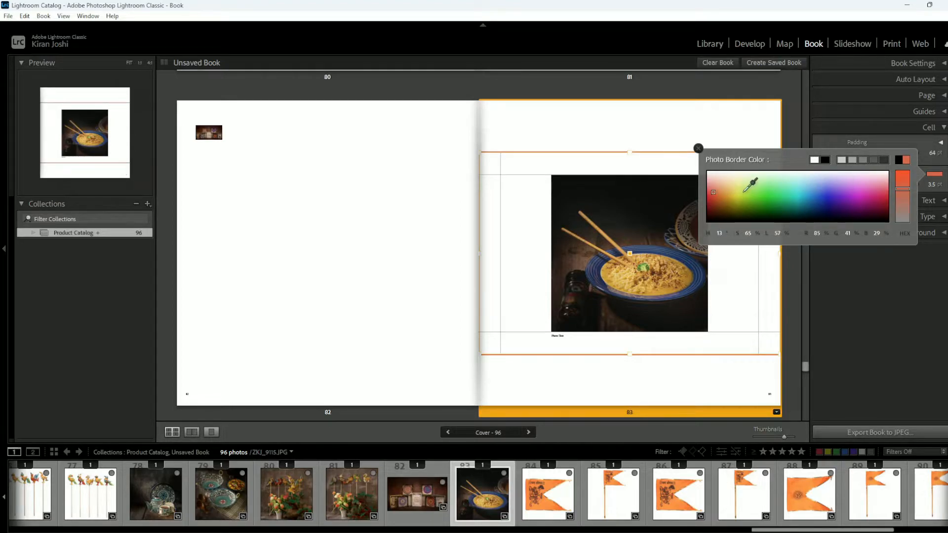
left_click(736, 197)
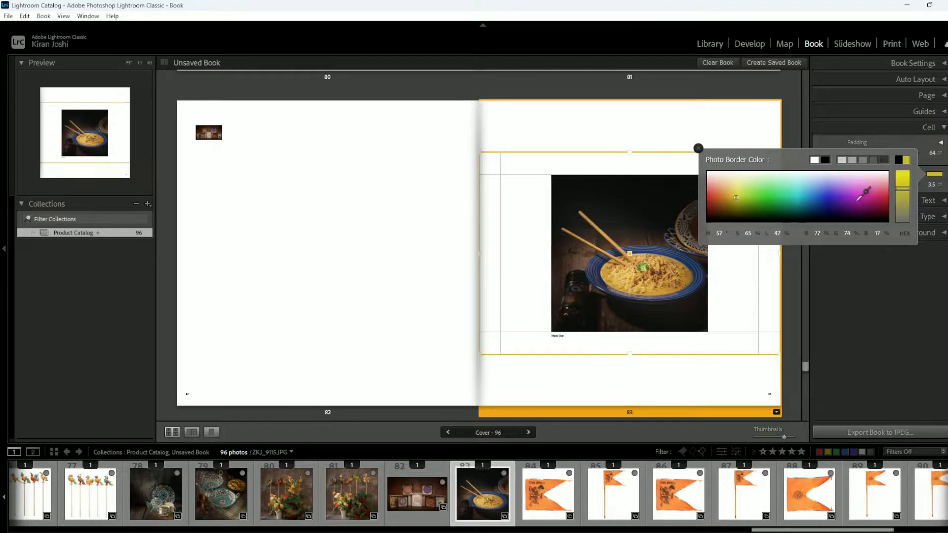
left_click(885, 199)
left_click(876, 197)
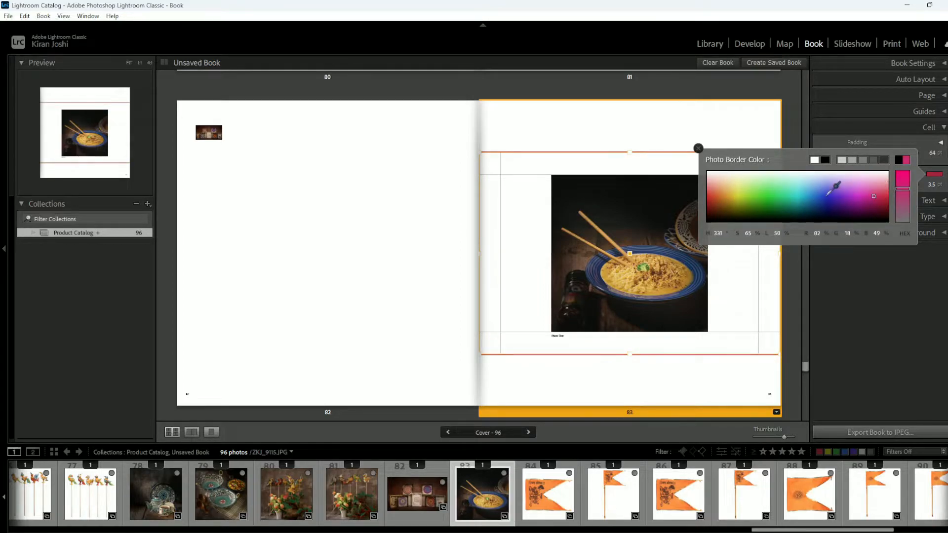
left_click(725, 195)
left_click(714, 191)
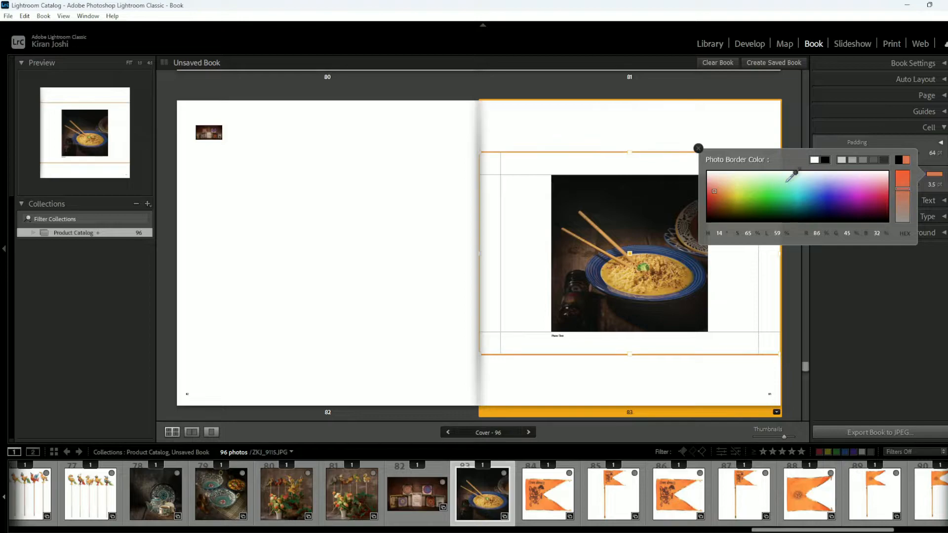
left_click(698, 149)
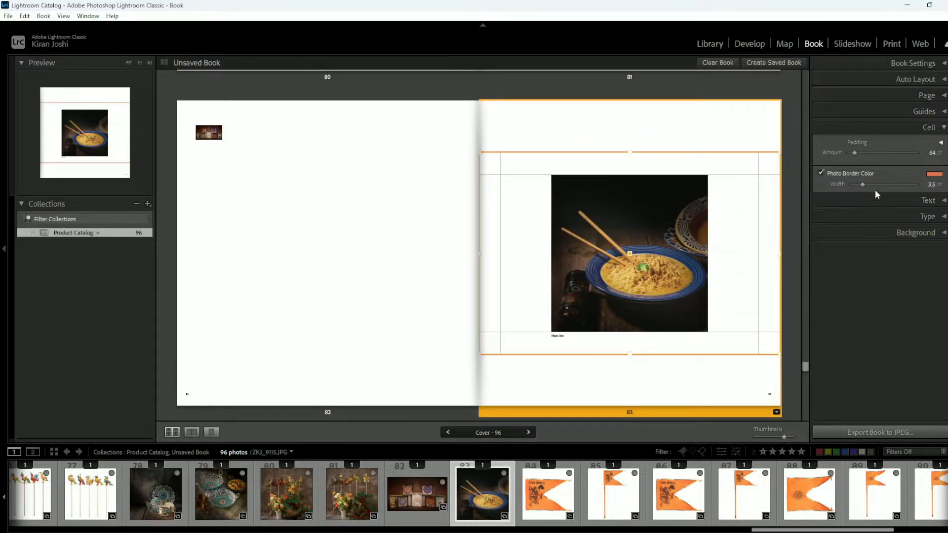
- Set the photo border width to 4.5 pt and collapse the Cell settings
mouse_move(862, 184)
left_mouse_down()
mouse_move(913, 189)
mouse_move(849, 193)
left_mouse_up()
left_click_drag(844, 188, 865, 190)
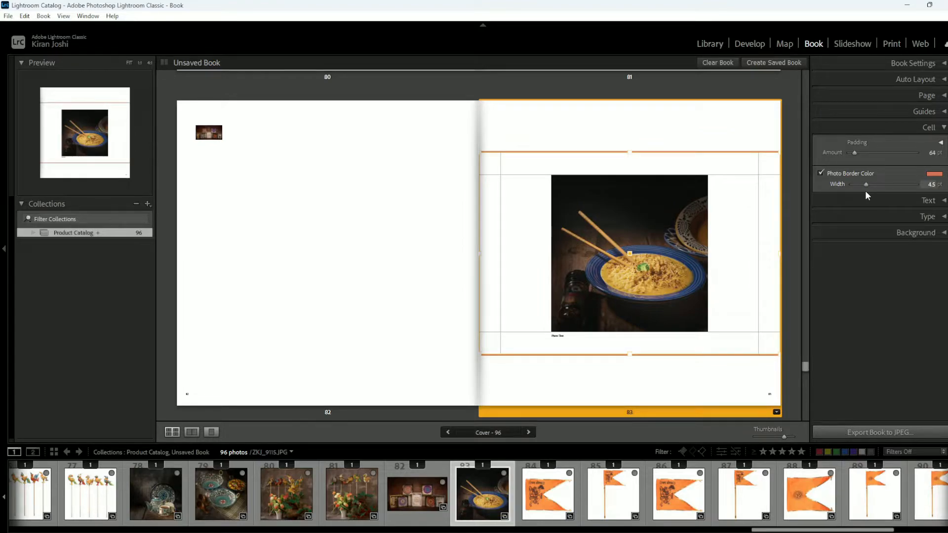
left_click(942, 128)
- In the Text settings, toggle the photo text off and on, leave it enabled and set its offset to 31 pt
left_click(944, 143)
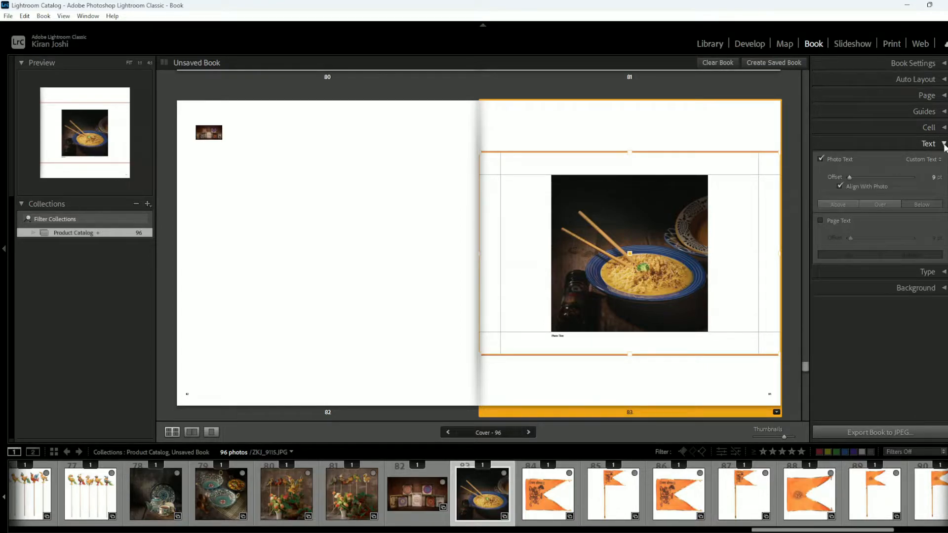
left_click(821, 159)
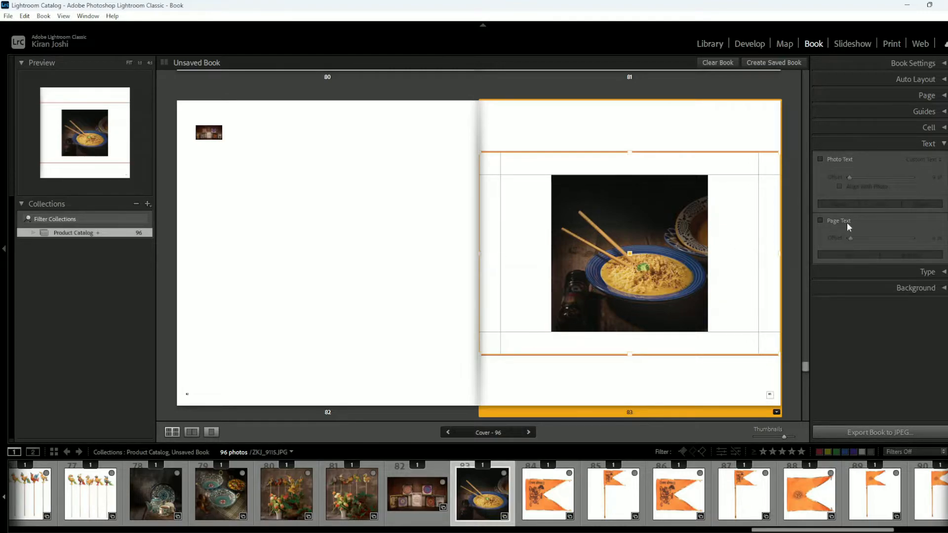
left_click(821, 160)
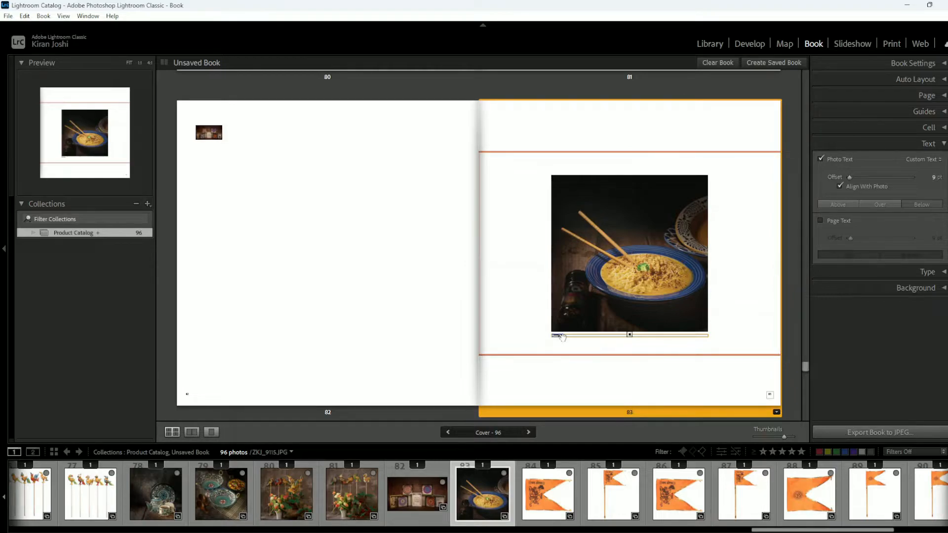
left_click(822, 159)
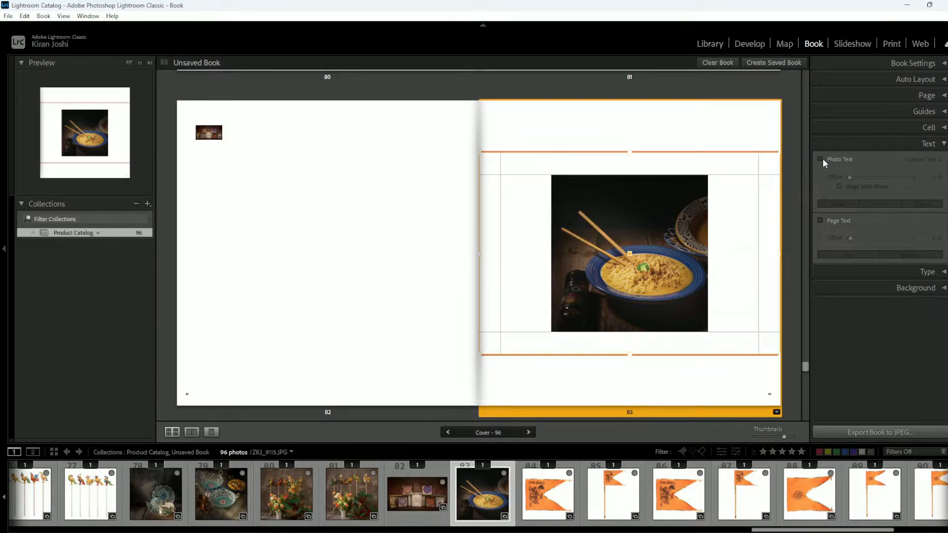
left_click(821, 159)
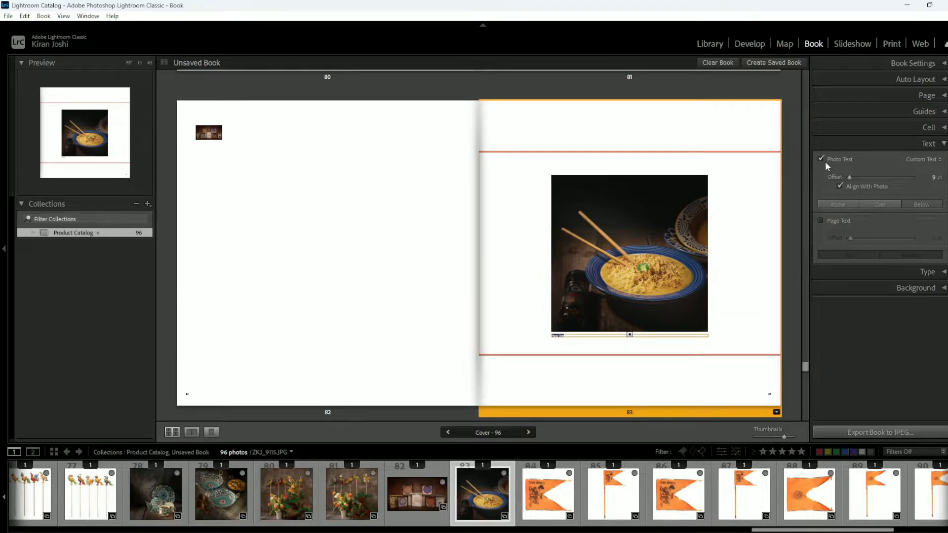
left_click_drag(848, 176, 860, 194)
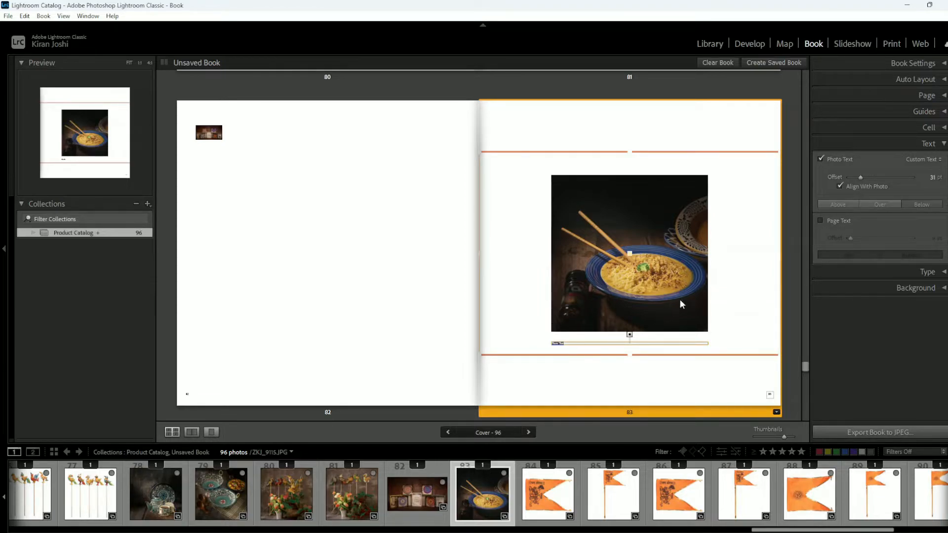
- Try the photo text without Align With Photo, restore the alignment and try the Above and Over positions before returning to Below
left_click(840, 186)
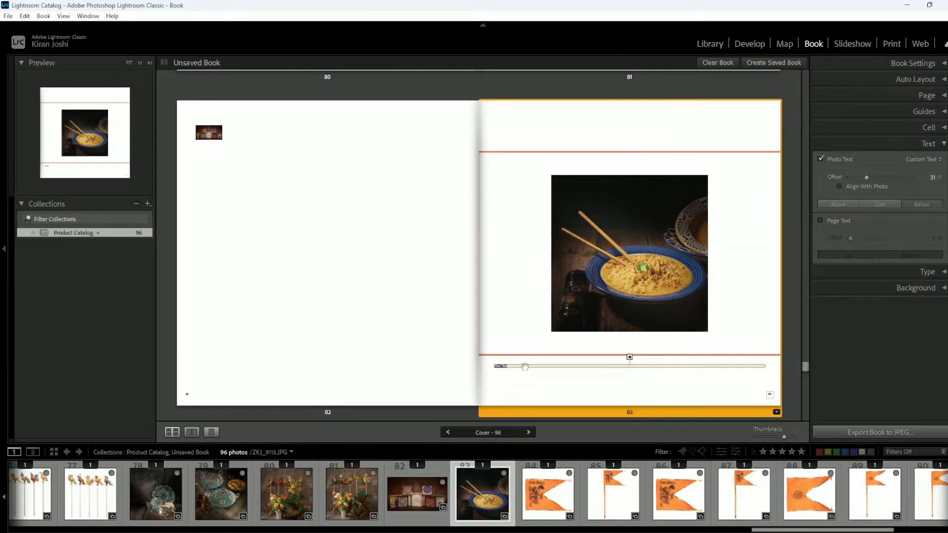
left_click(840, 187)
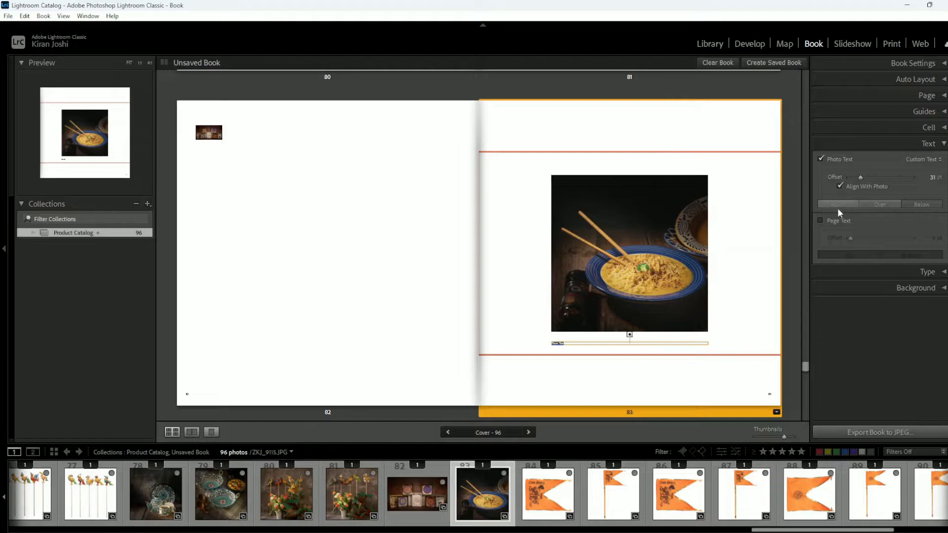
left_click(831, 205)
left_click(877, 205)
left_click(929, 206)
- Add page text to page 83 with a 51 pt offset, try it at Top, place it at Bottom and collapse the Text settings
left_click(825, 221)
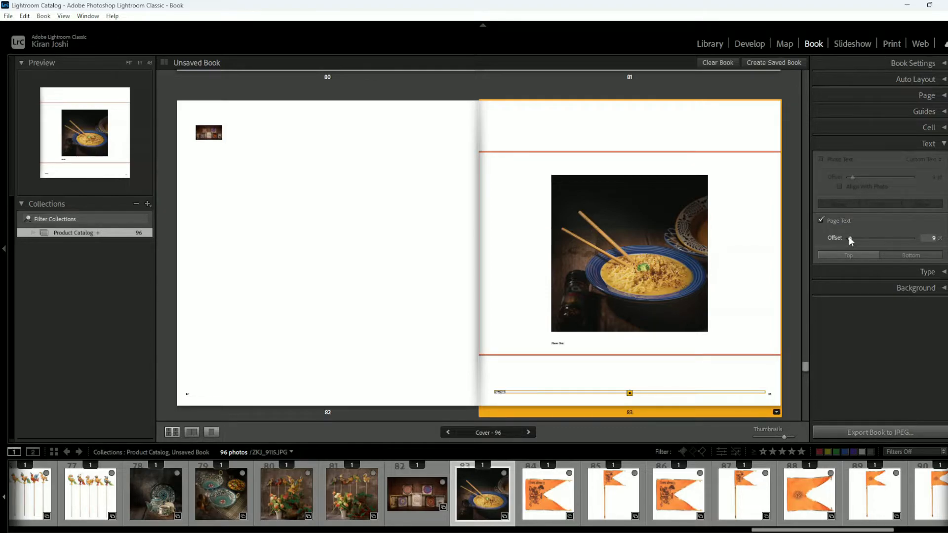
mouse_move(850, 237)
left_mouse_down()
mouse_move(867, 239)
mouse_move(854, 242)
left_mouse_up()
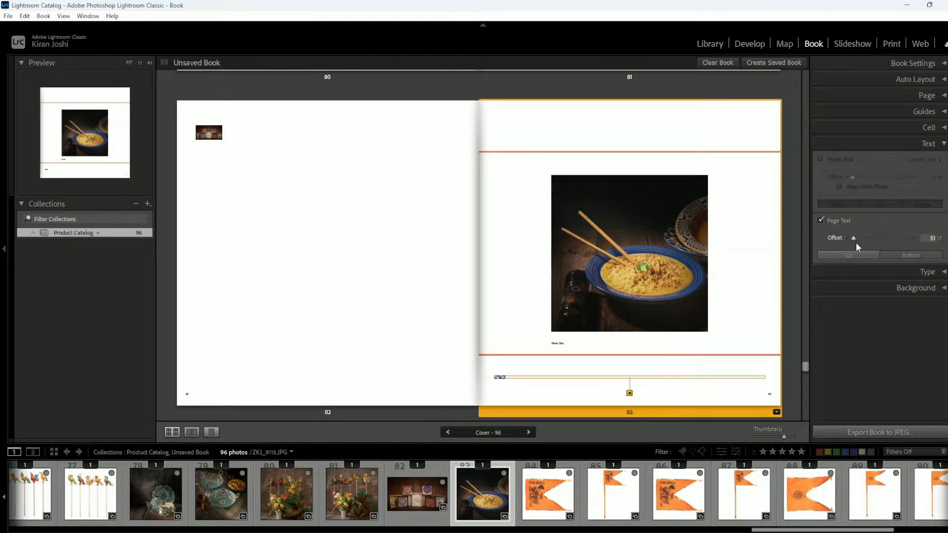
left_click(854, 256)
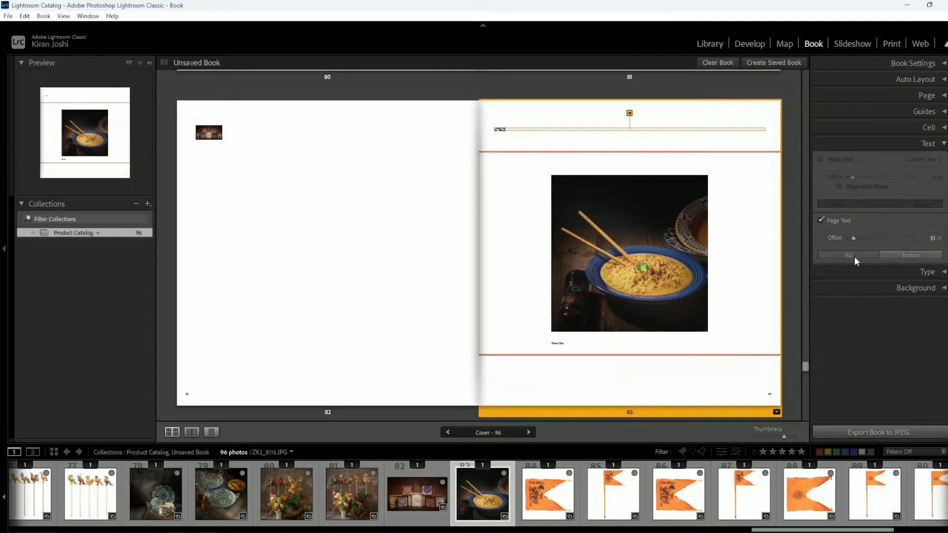
left_click(892, 255)
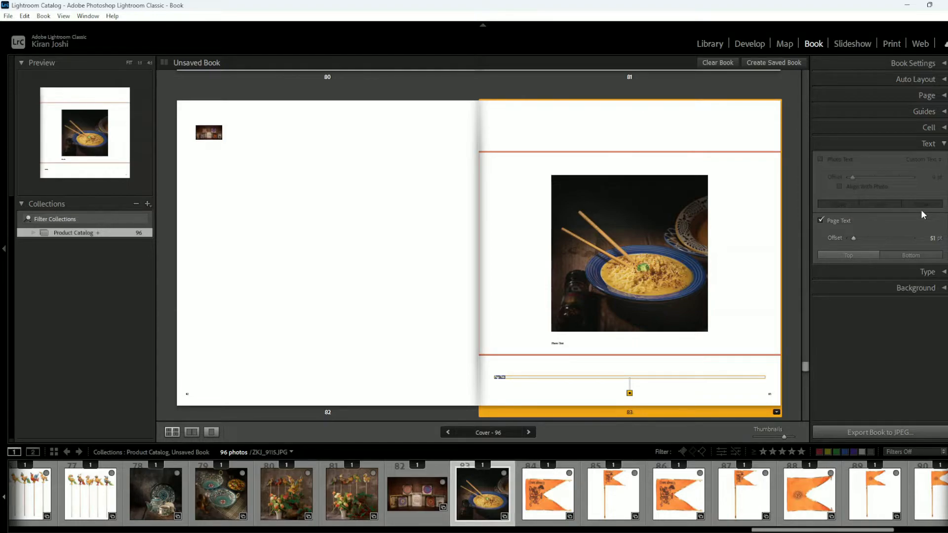
left_click(942, 147)
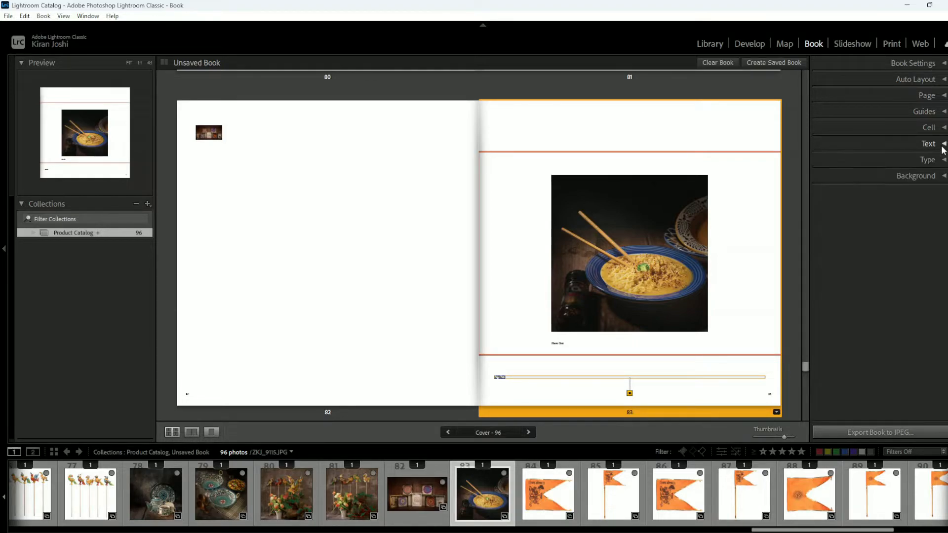
- Try the caption - sans serif, title - serif and title - wedding style presets on the page text and settle on title - sans serif
left_click(943, 161)
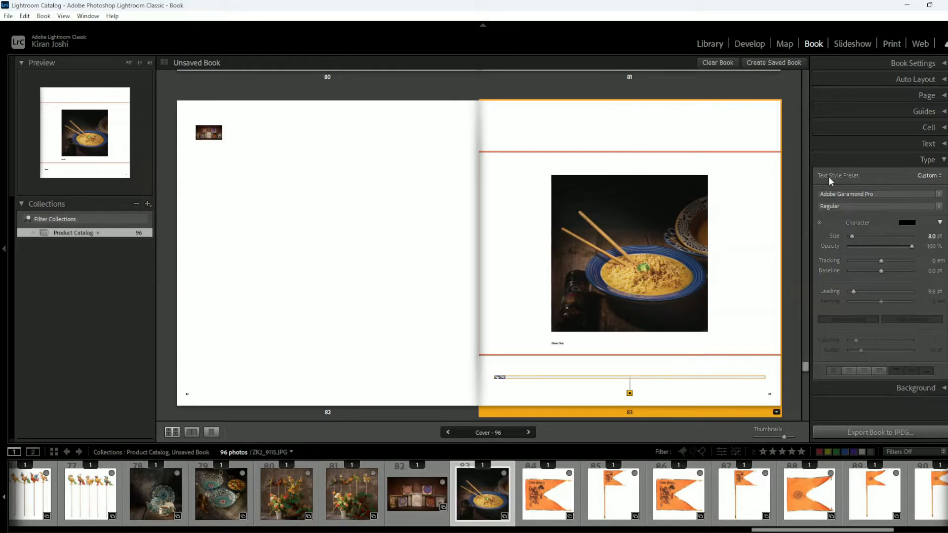
left_click(927, 176)
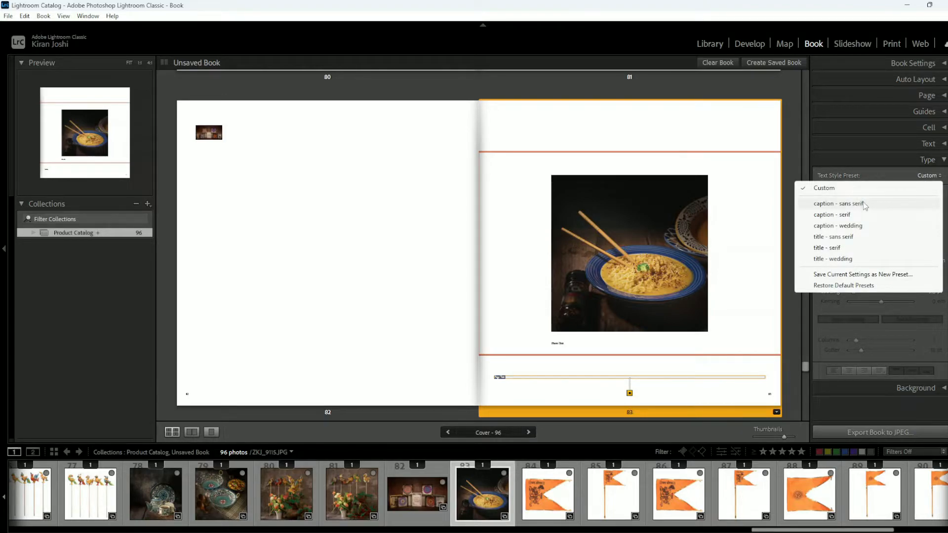
left_click(834, 204)
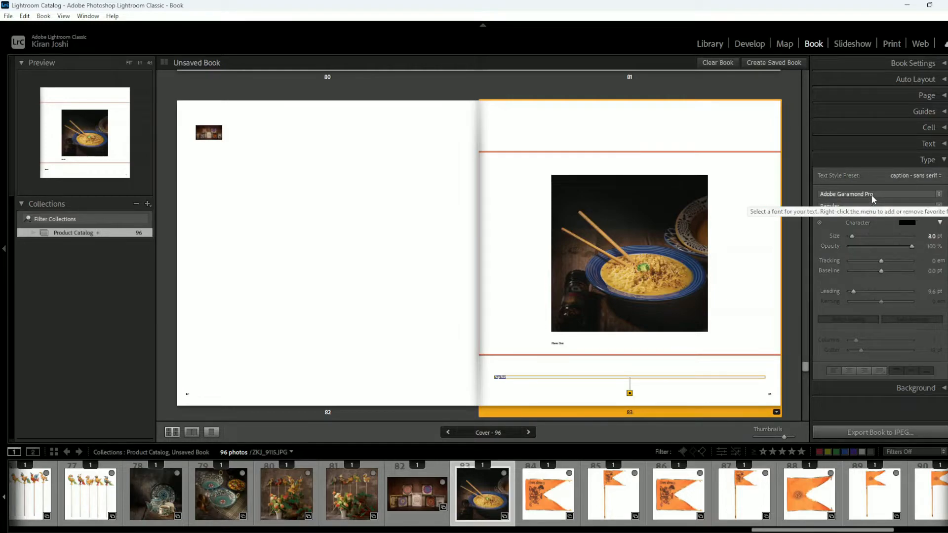
left_click(911, 176)
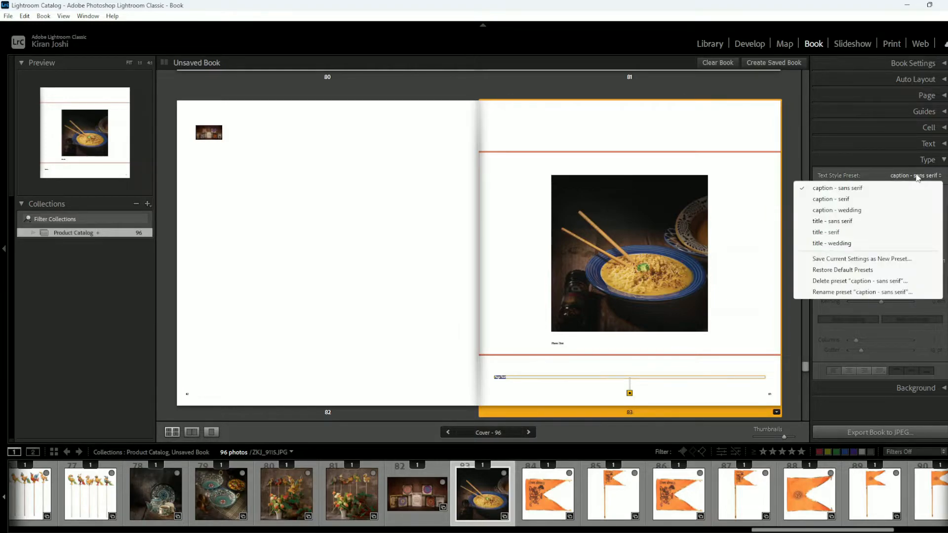
left_click(833, 221)
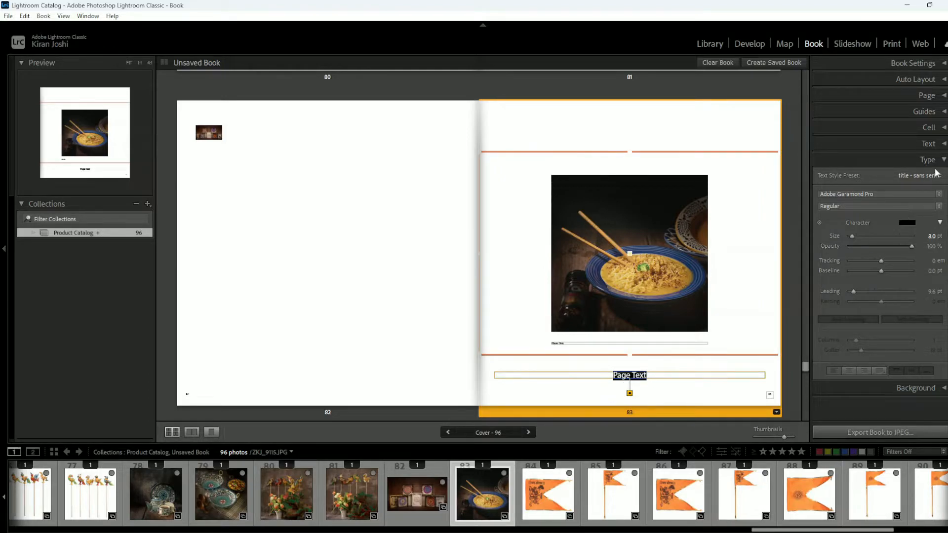
left_click(919, 175)
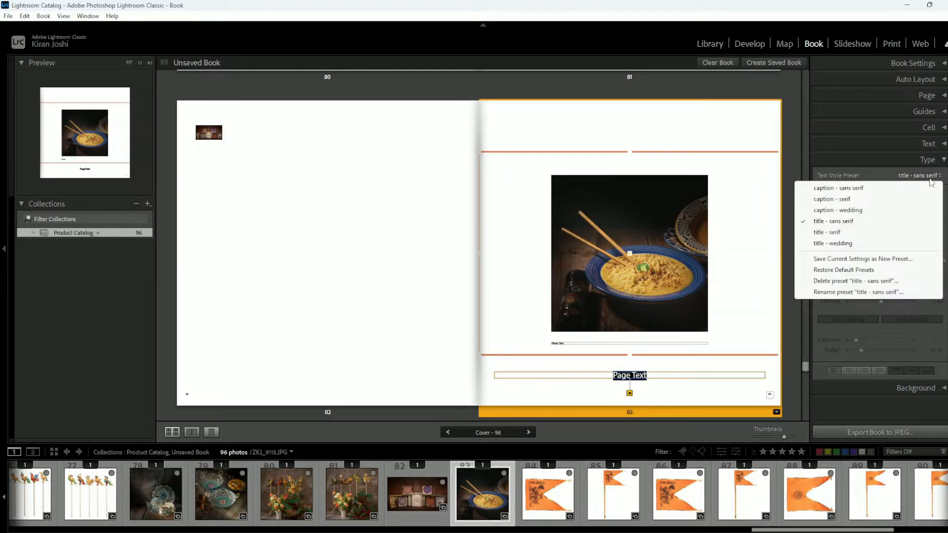
left_click(833, 233)
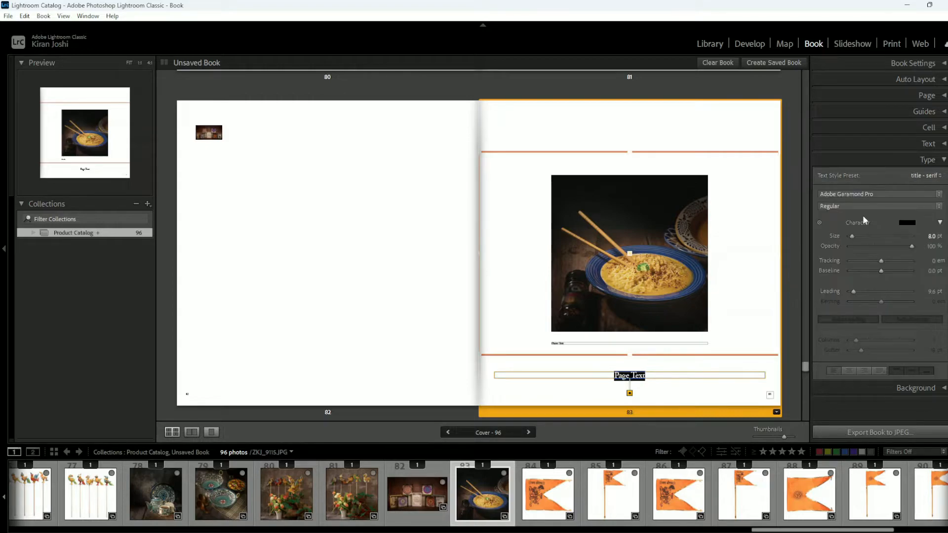
left_click(922, 176)
left_click(863, 245)
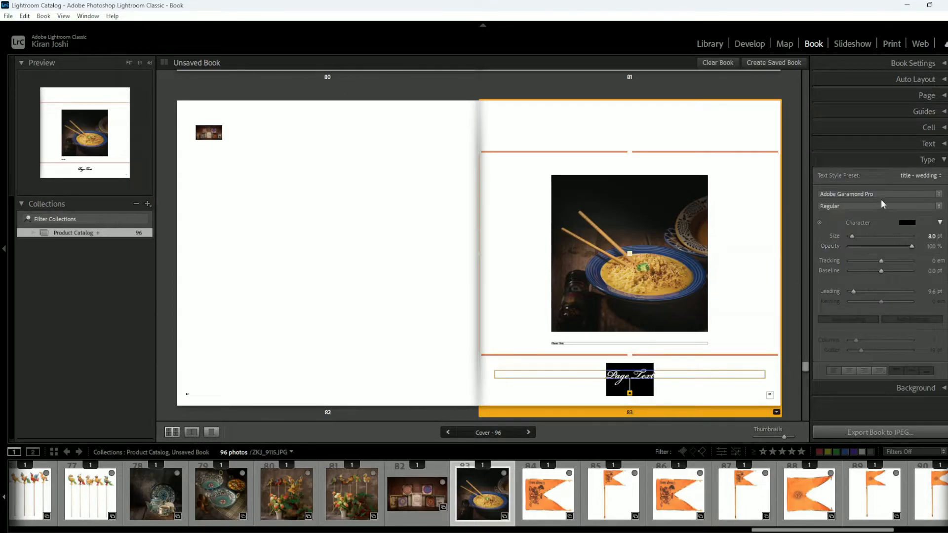
left_click(876, 176)
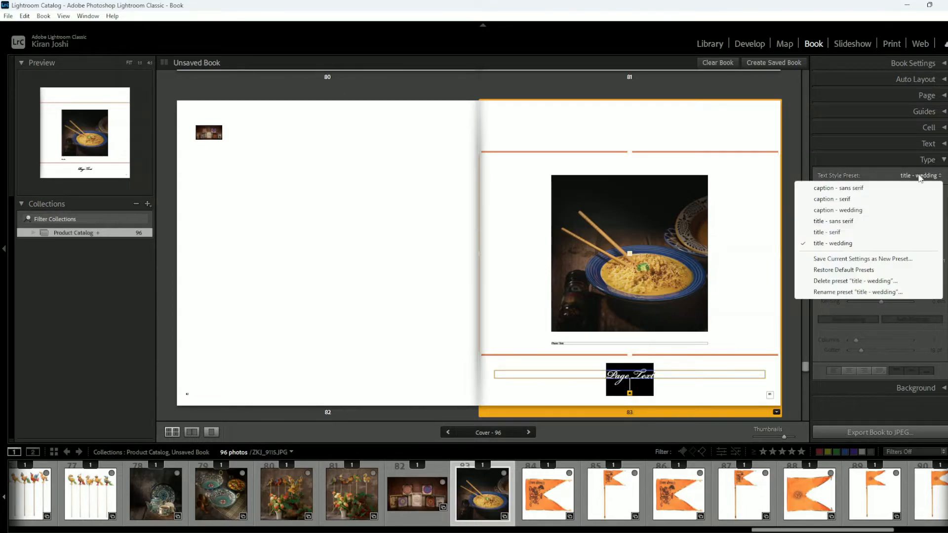
left_click(839, 222)
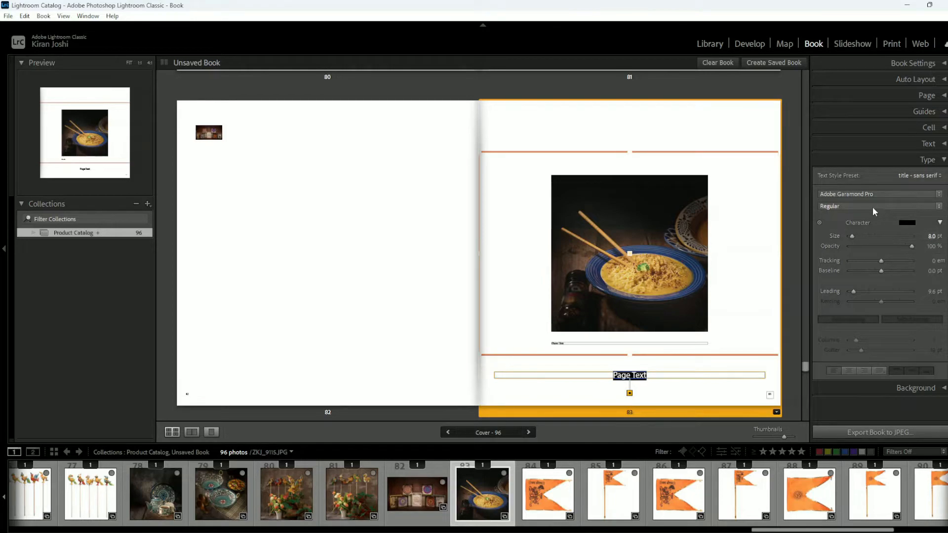
- Set the page text font to Calibri in the Bold style
left_click(863, 194)
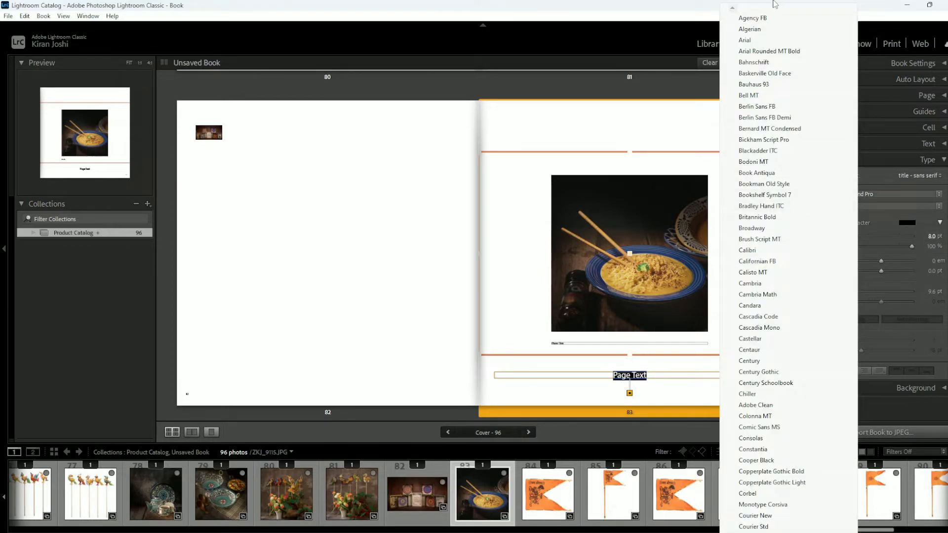
left_click(757, 253)
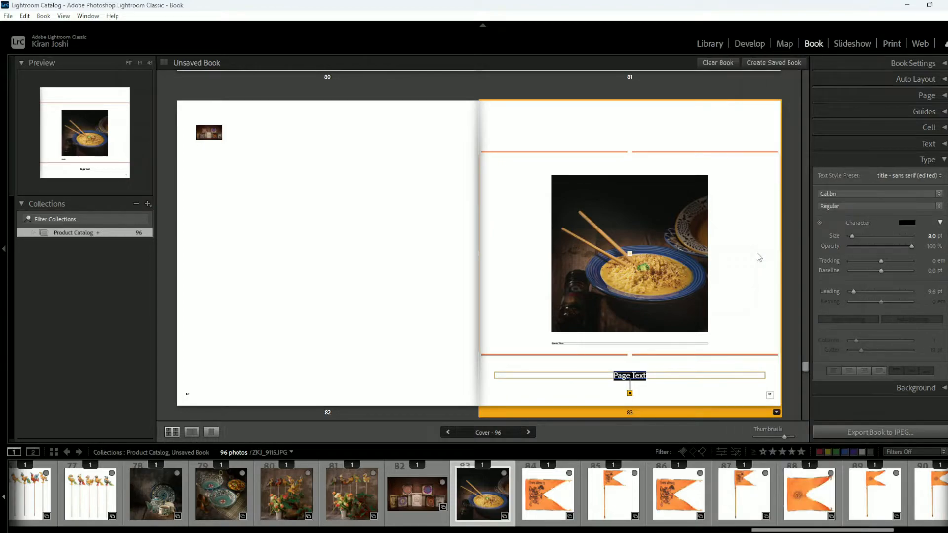
left_click(886, 206)
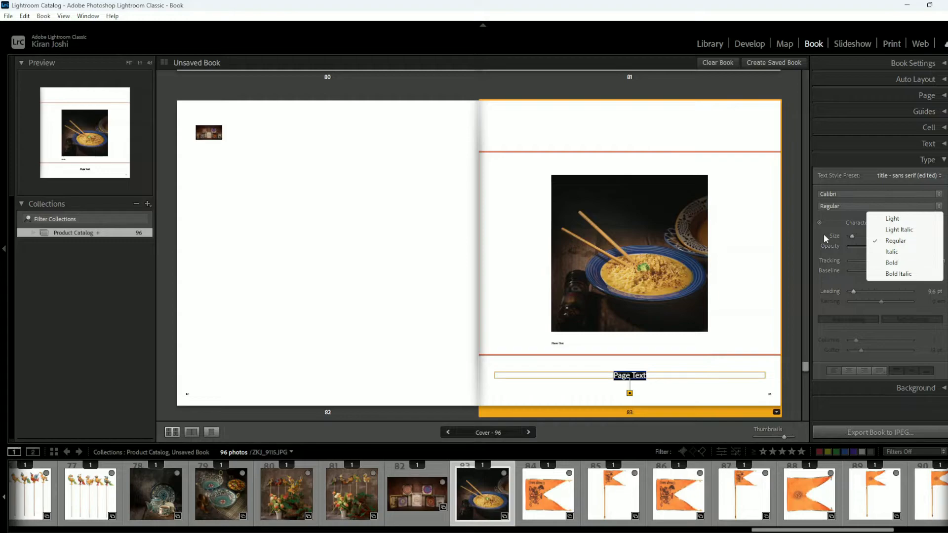
left_click(891, 263)
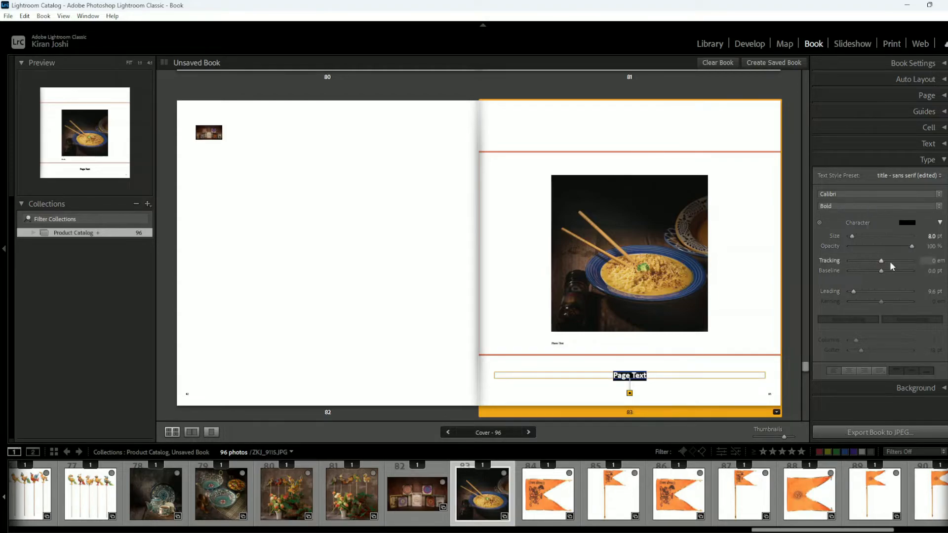
- Try a blue character color on the page text and set it to red (H 11, S 76, L 43)
left_click(908, 223)
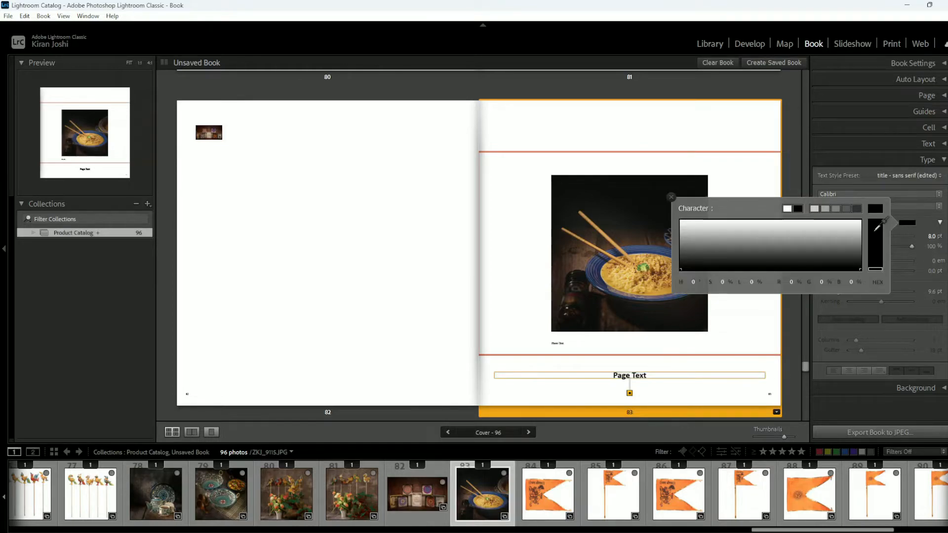
left_click(875, 231)
left_click(802, 252)
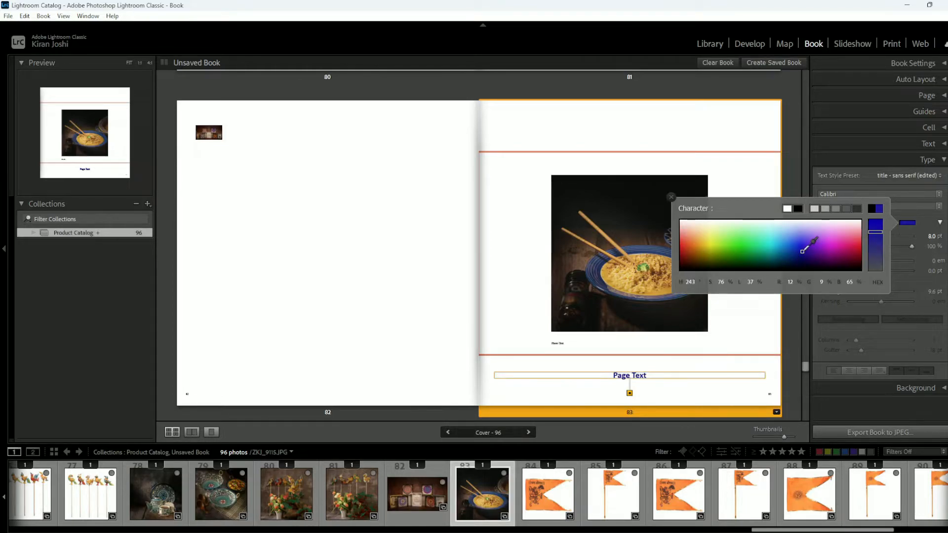
left_click(686, 246)
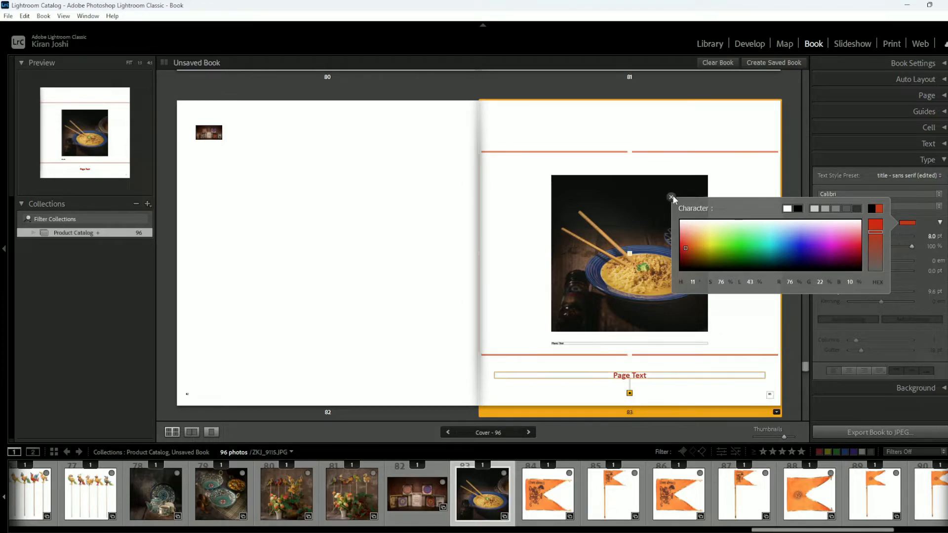
left_click(671, 196)
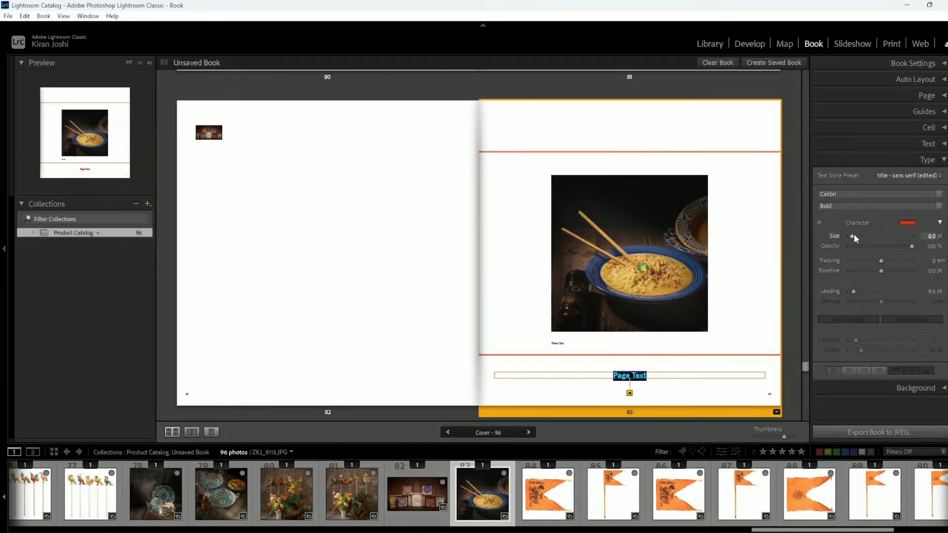
- Set the page text to 54.9 pt size, 78% opacity and -20 em tracking, and collapse the extra character settings
mouse_move(851, 237)
left_mouse_down()
mouse_move(906, 246)
mouse_move(846, 258)
mouse_move(900, 263)
mouse_move(881, 263)
left_mouse_up()
left_click(940, 222)
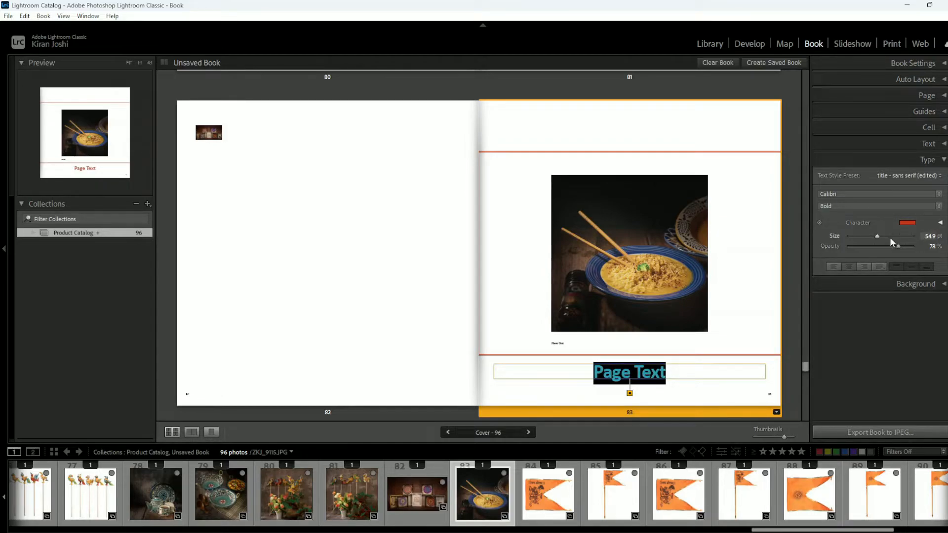
left_click(940, 223)
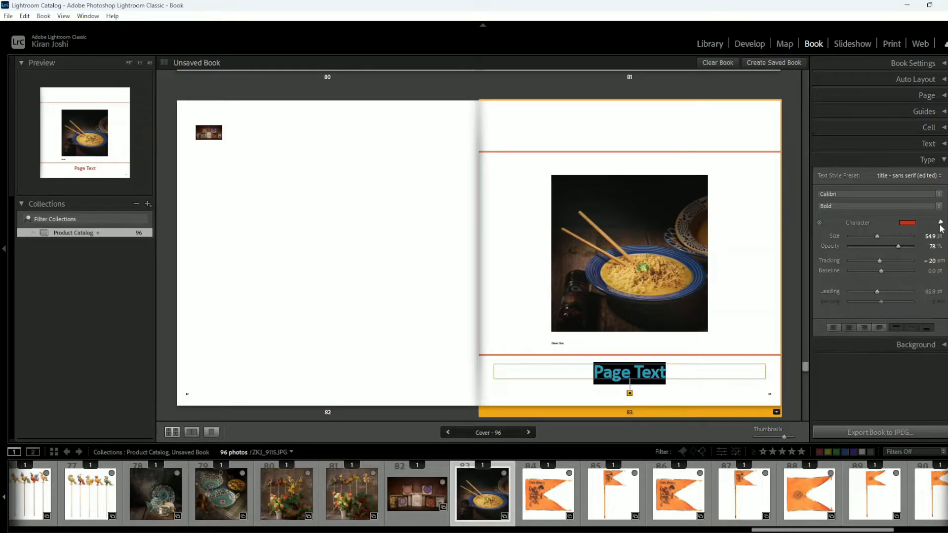
left_click(940, 222)
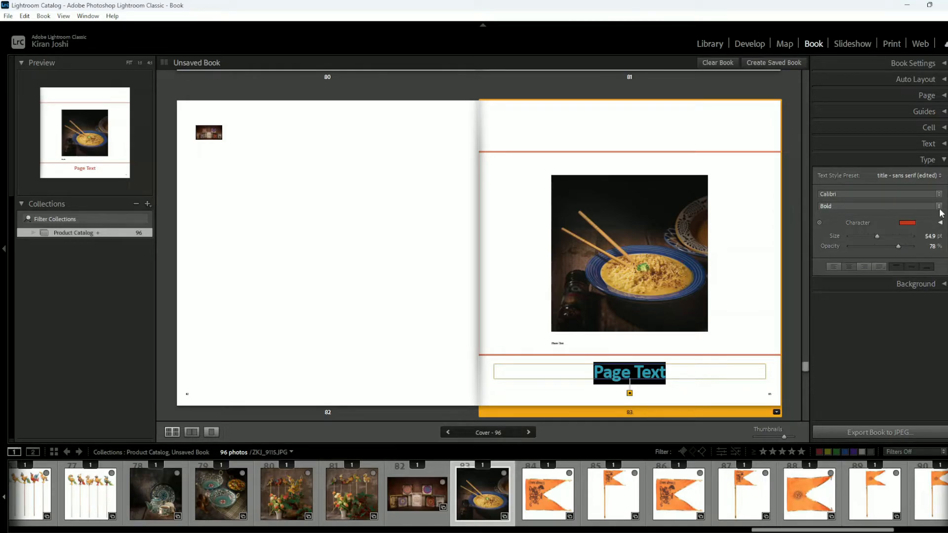
- Try left, center, right and Justify, Last Line Left alignment on the page text, settle on Justify, Last Line Center and collapse the Type settings
left_click(834, 267)
left_click(847, 267)
left_click(859, 271)
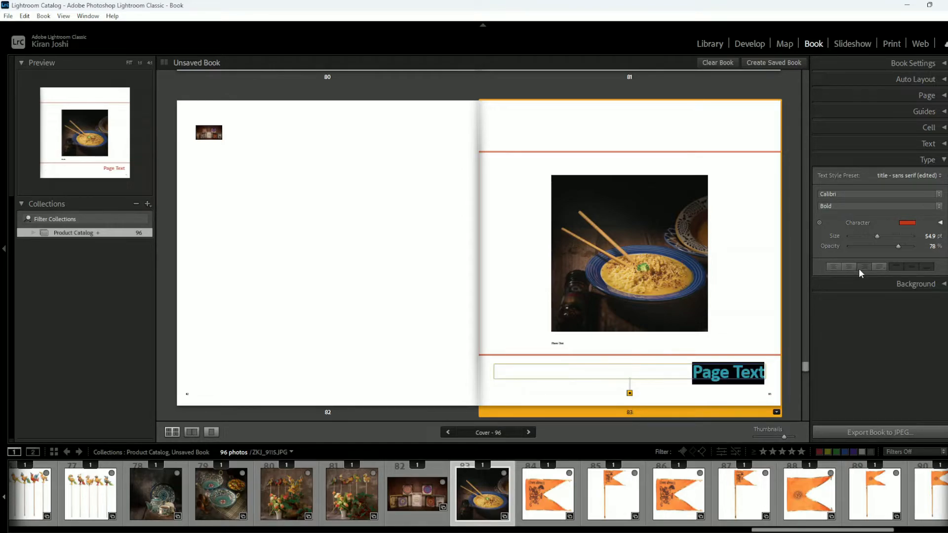
left_click(877, 269)
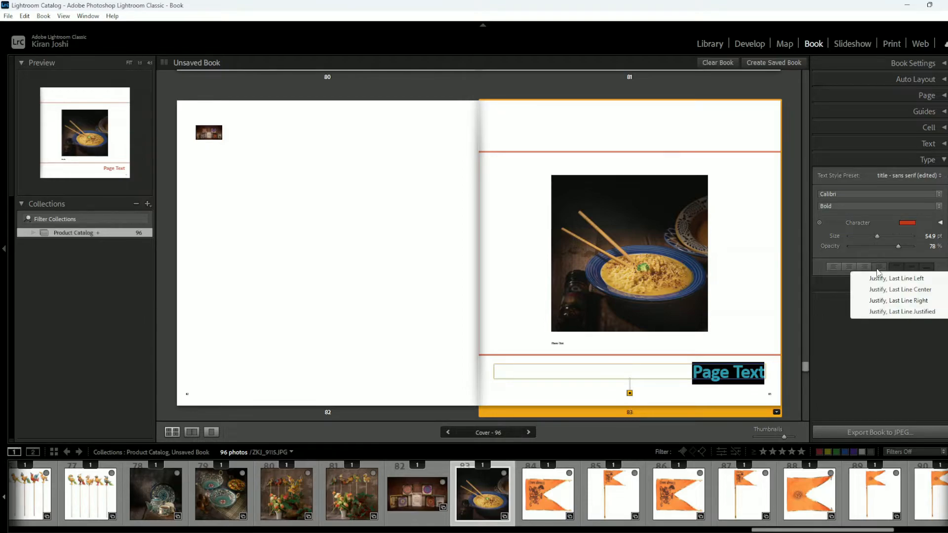
left_click(882, 279)
left_click(878, 269)
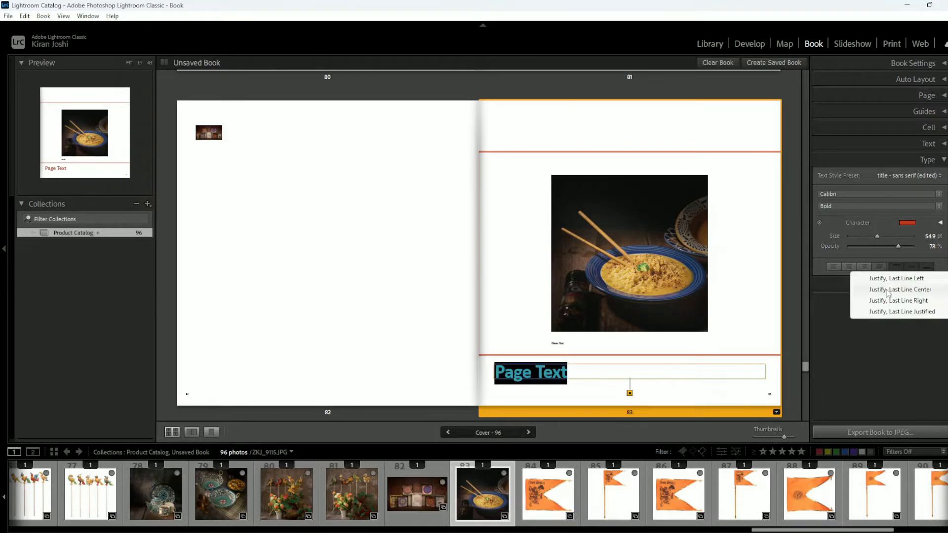
left_click(887, 291)
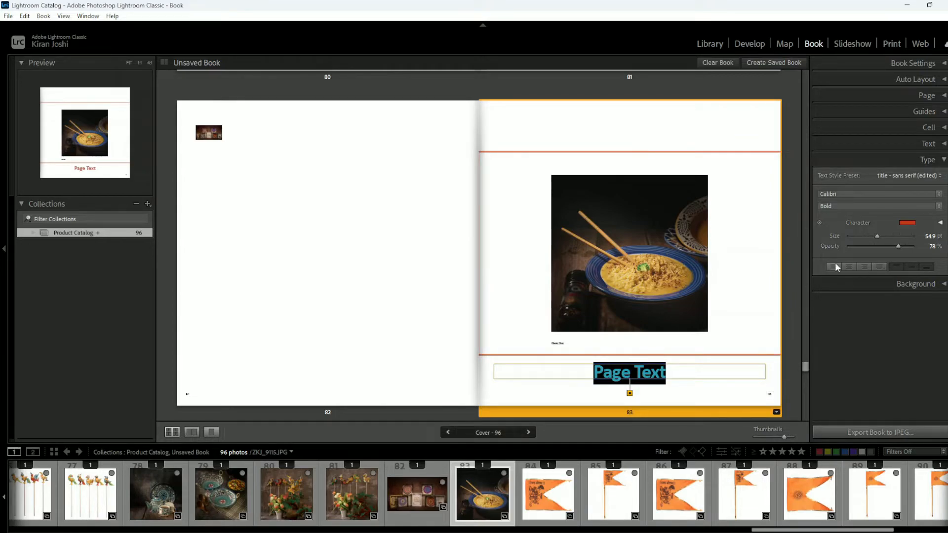
left_click(943, 161)
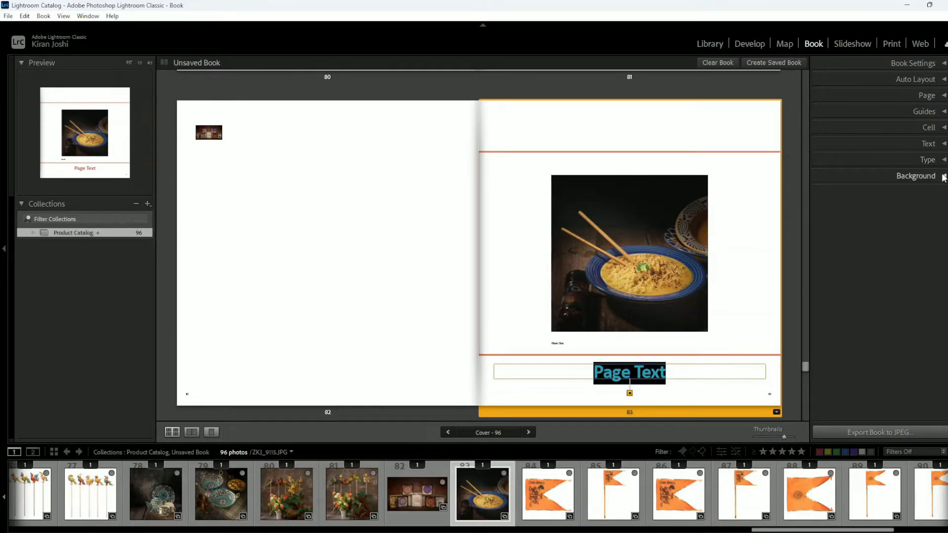
- Turn on Apply Background Globally and select the empty placeholder from the Photos background graphics
left_click(943, 177)
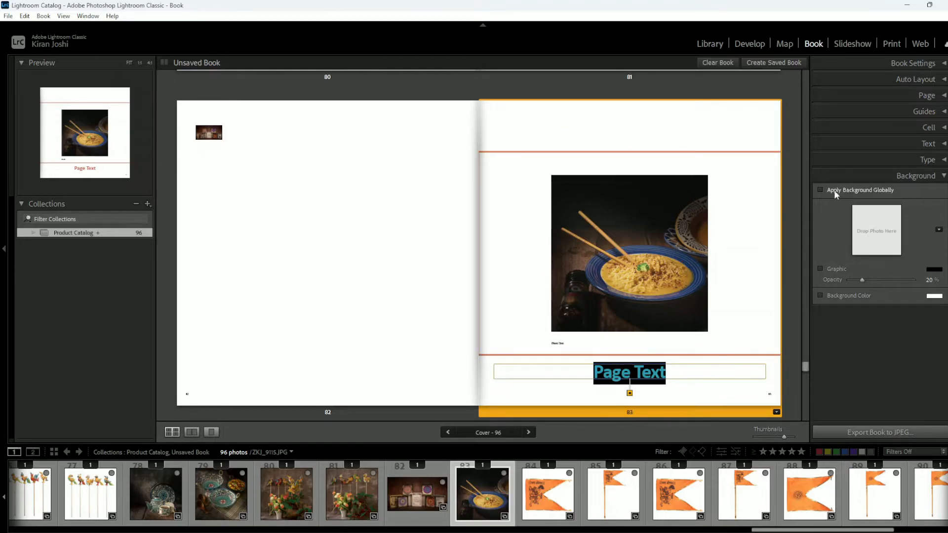
left_click(822, 189)
left_click(939, 230)
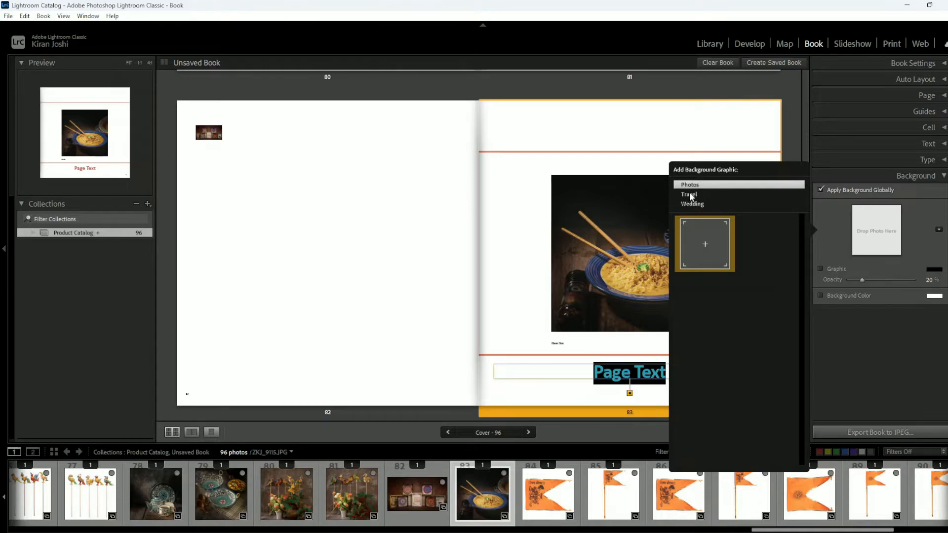
left_click_drag(696, 239, 611, 277)
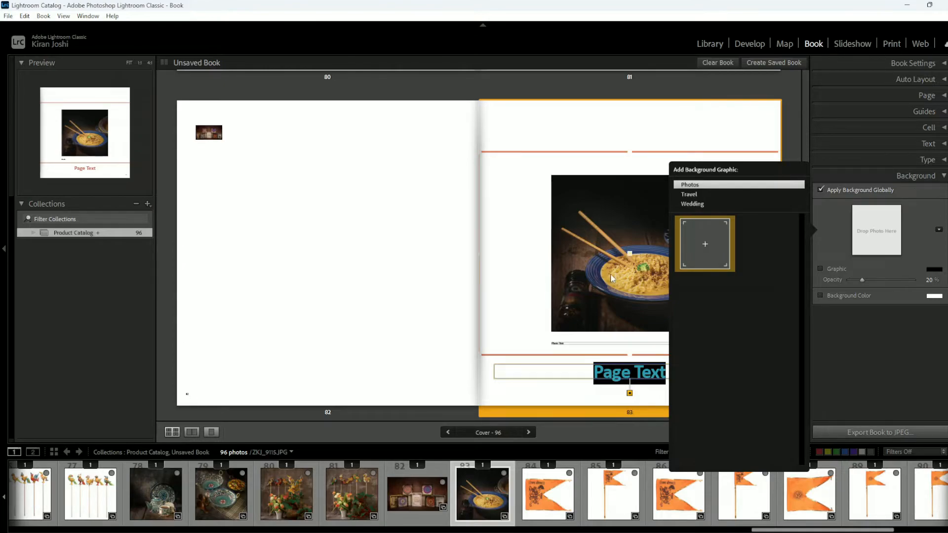
left_click(711, 243)
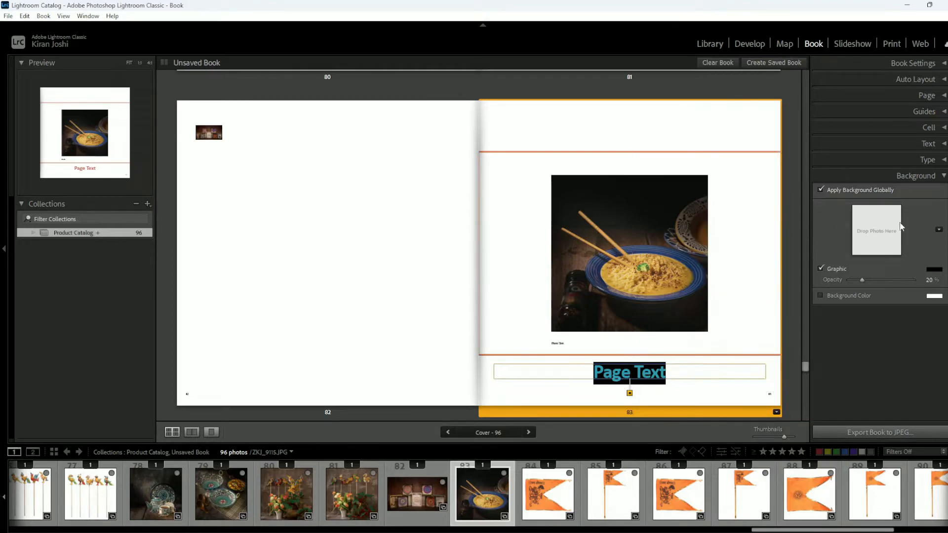
- Browse the Travel background graphics and apply the first Wedding graphic, with scroll ornaments at the page's top and bottom edges
left_click(939, 230)
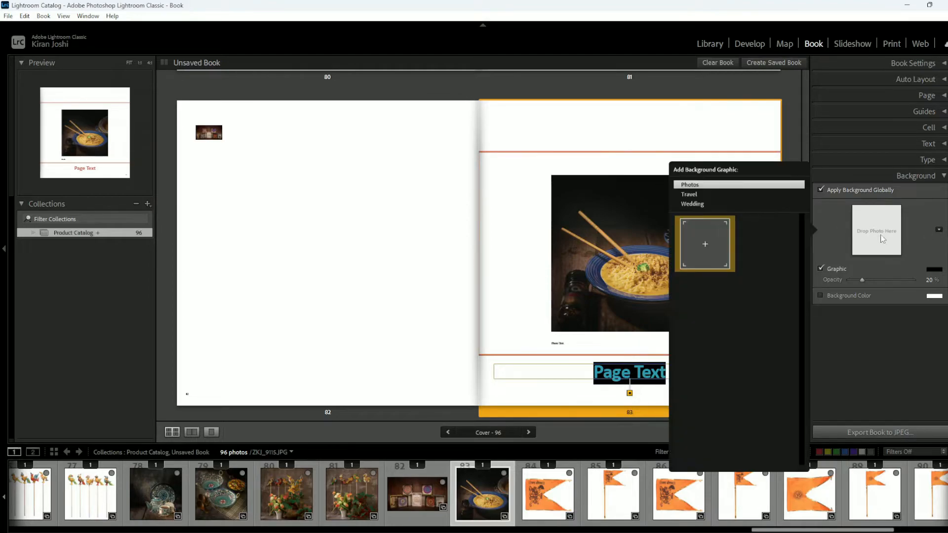
left_click(690, 194)
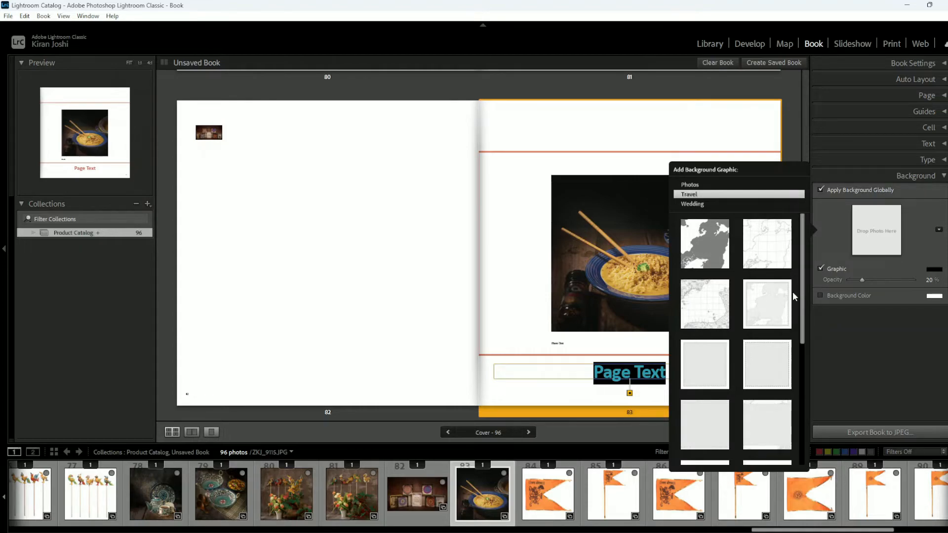
left_click_drag(803, 297, 805, 257)
left_click(690, 203)
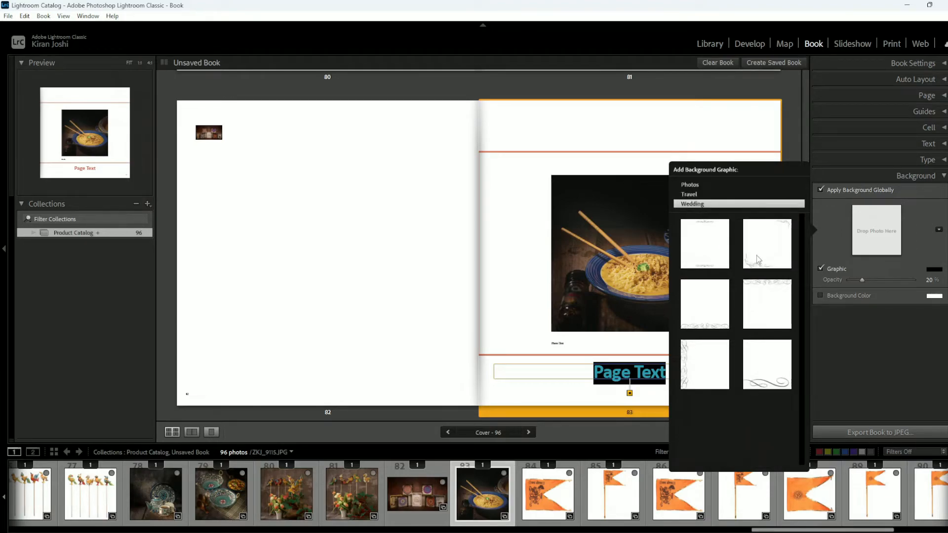
left_click(713, 249)
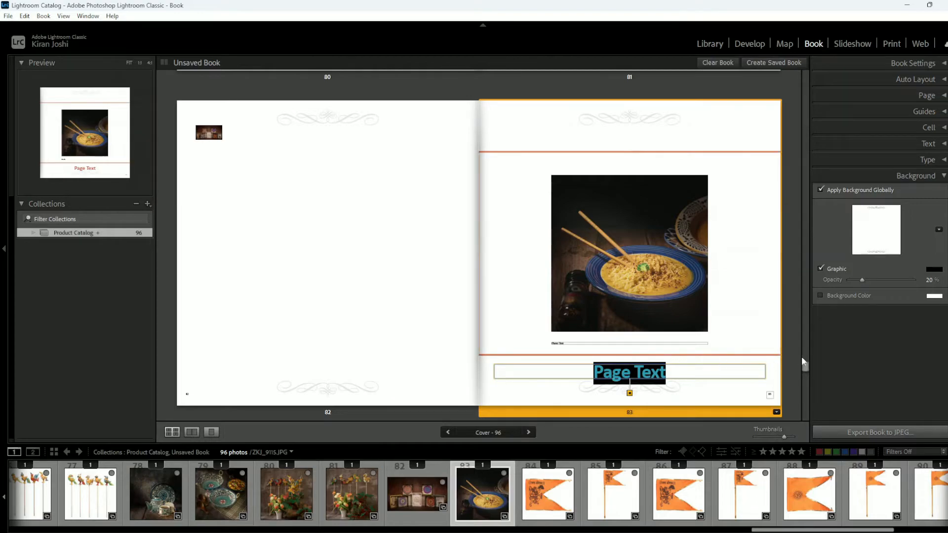
- Try several colors for the background graphic, set it to blue (H 243, S 56, L 52) and raise its opacity to 100%
left_click(939, 273)
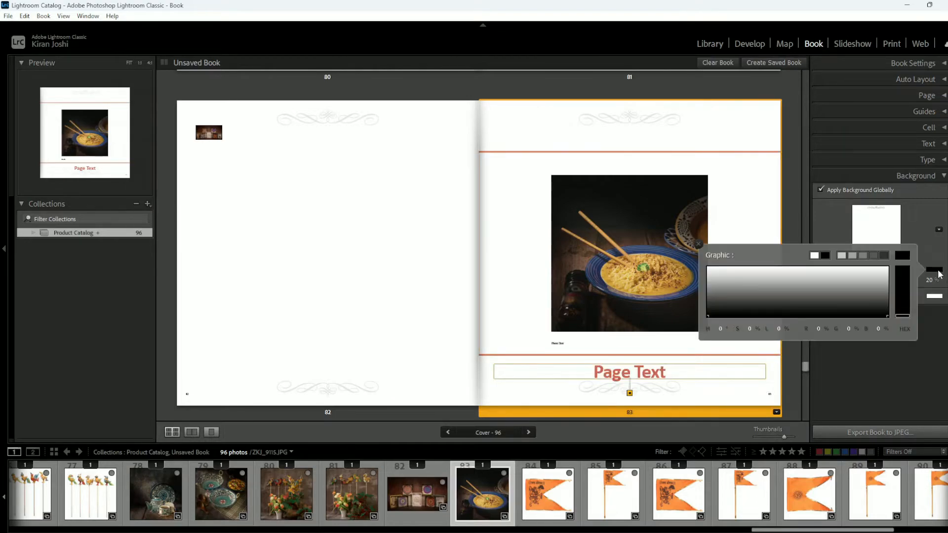
left_click(867, 288)
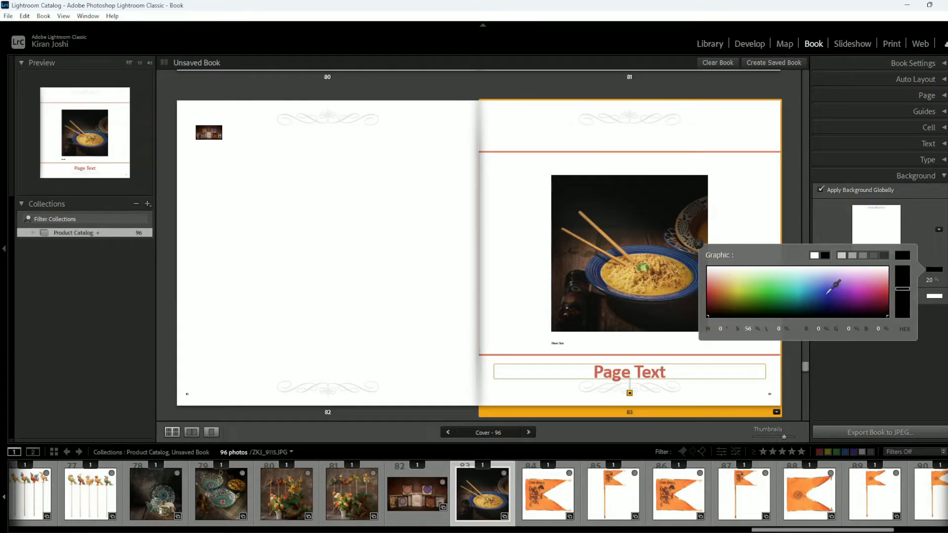
left_click(825, 295)
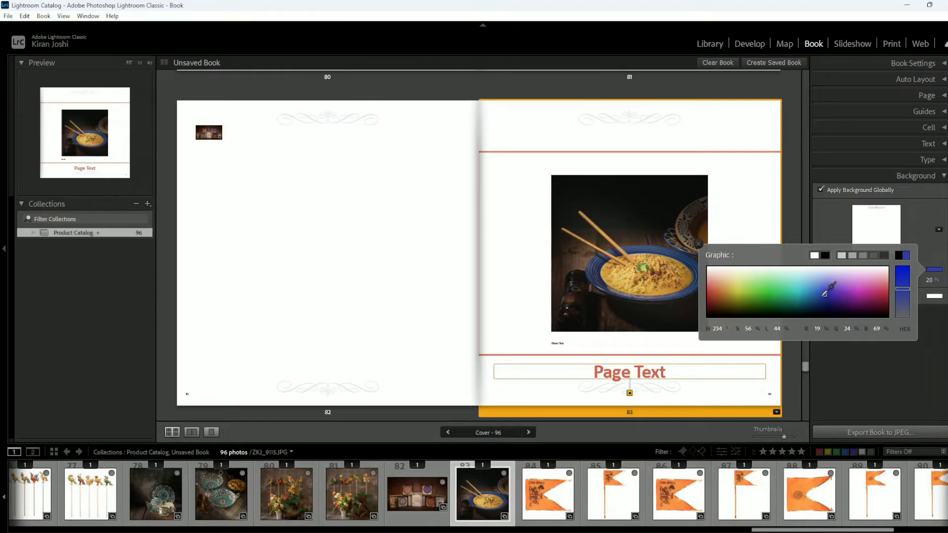
left_click(712, 299)
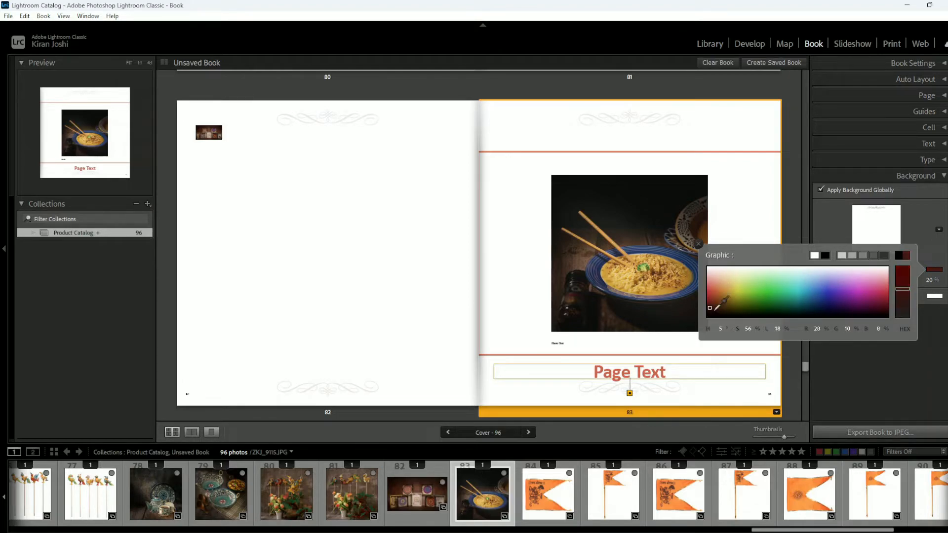
left_click(716, 287)
left_click(711, 280)
mouse_move(712, 299)
left_mouse_down()
mouse_move(711, 327)
mouse_move(788, 284)
mouse_move(841, 280)
mouse_move(830, 290)
left_mouse_up()
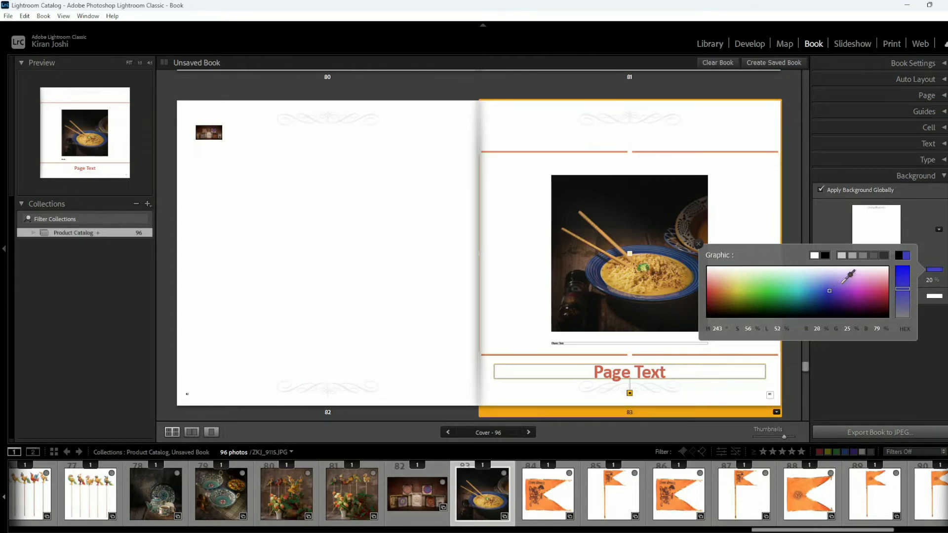
left_click(936, 252)
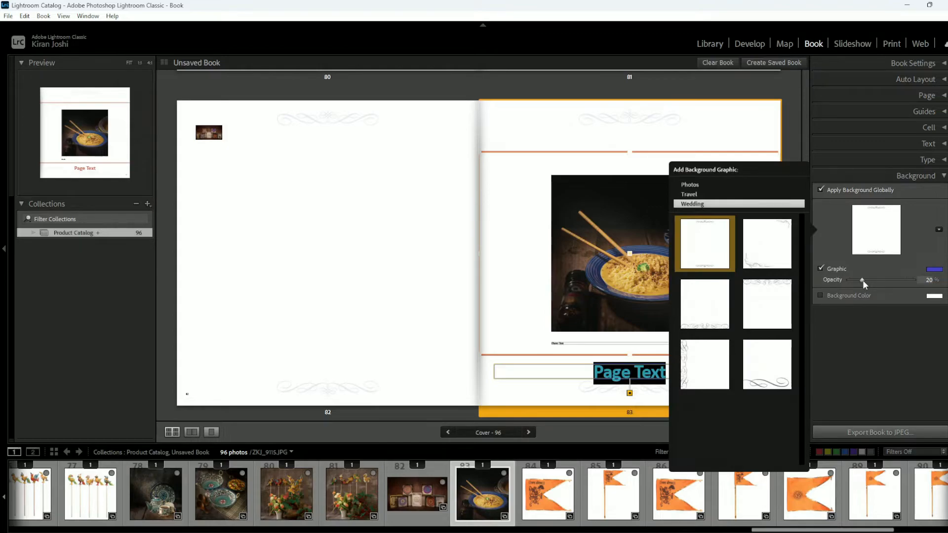
left_click(862, 280)
left_click_drag(866, 279, 905, 281)
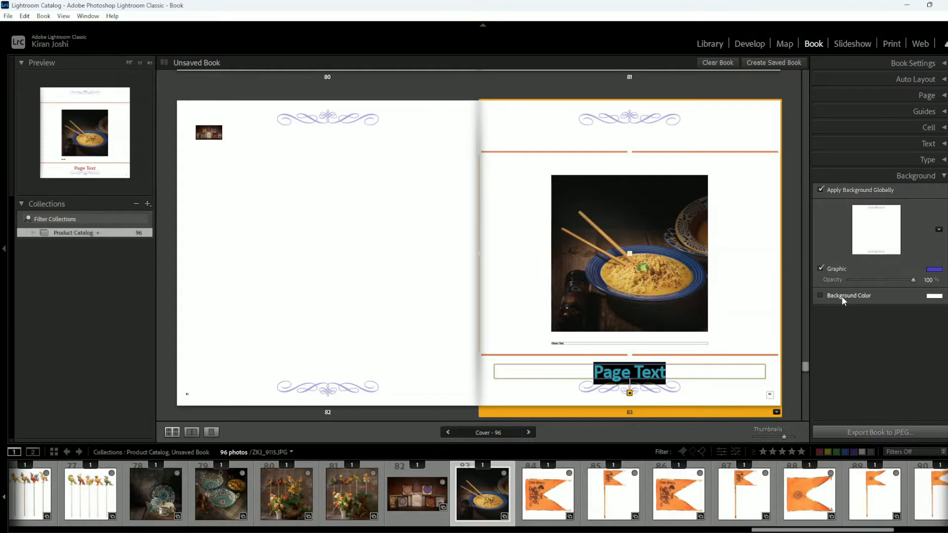
- Apply a very pale blue background color (R 96%, G 99%, B 100%) to the pages
left_click(937, 299)
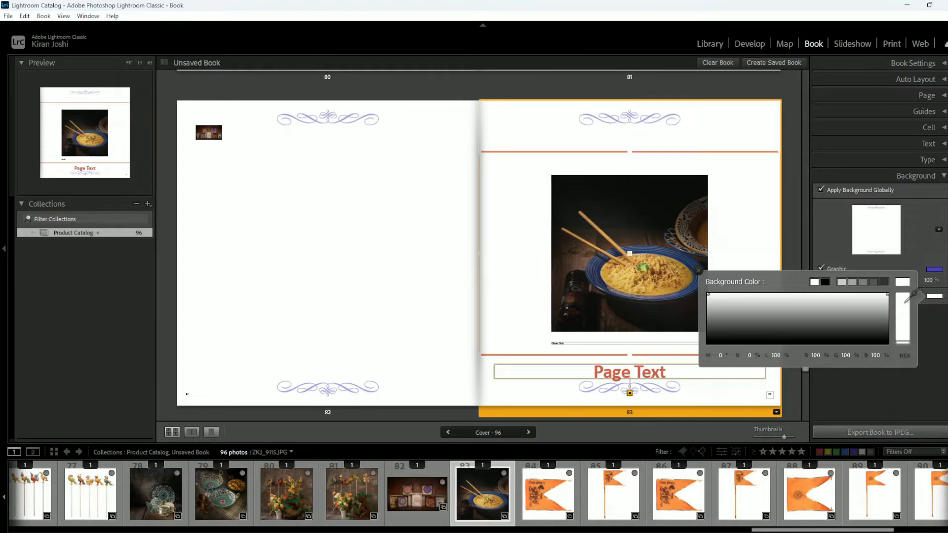
left_click_drag(825, 302, 807, 294)
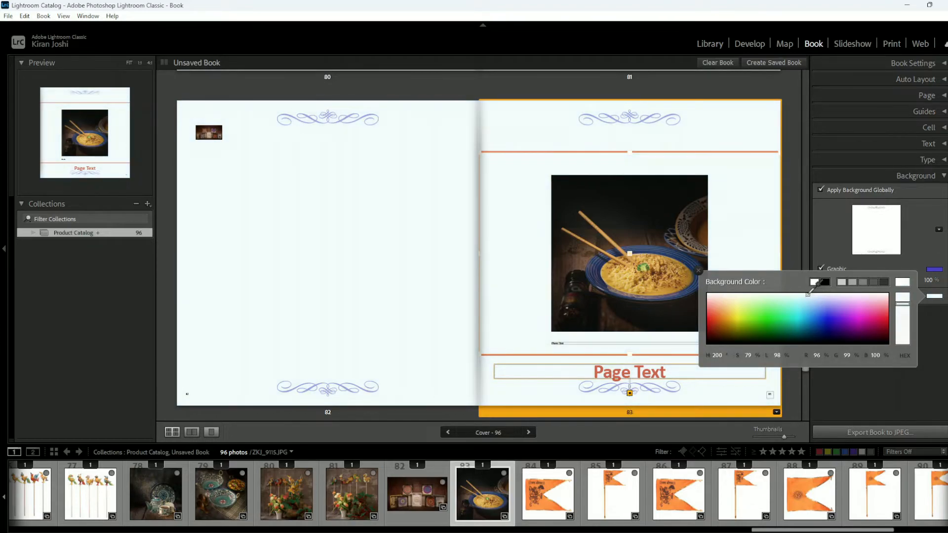
left_click(698, 271)
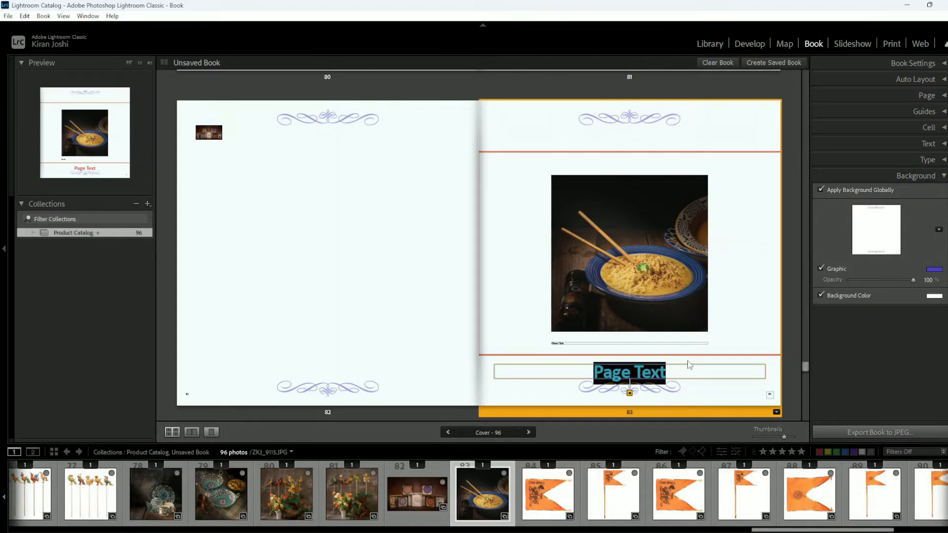
- Replace the page text on page 83 with "Product Catalogue" and move it slightly up, away from the bottom ornament
left_click(669, 371)
key("ctrl+a")
type("Prod")
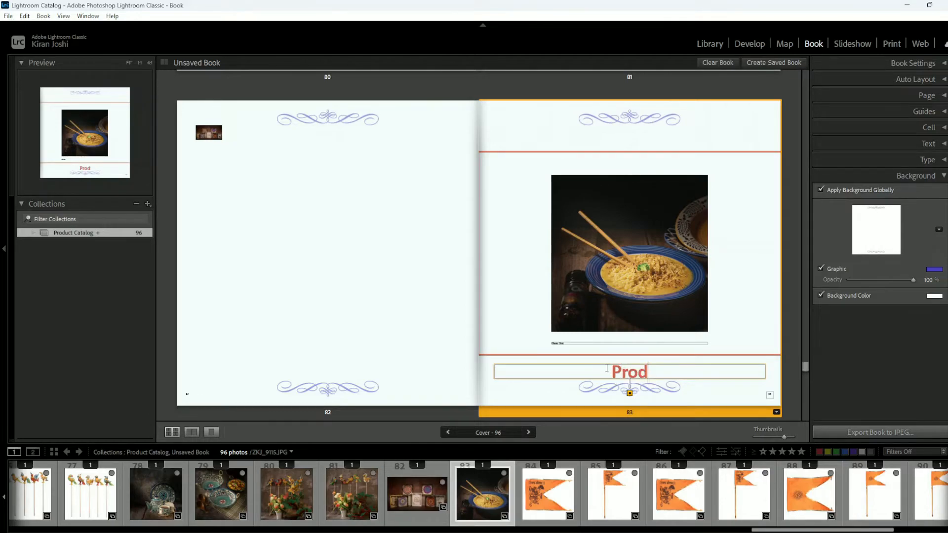
type("uct Catalogue")
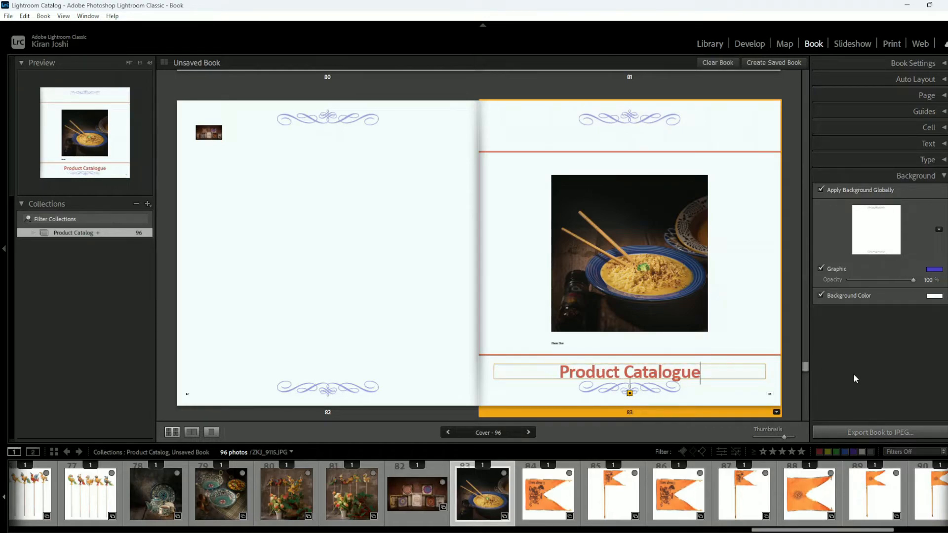
left_click_drag(745, 382, 743, 374)
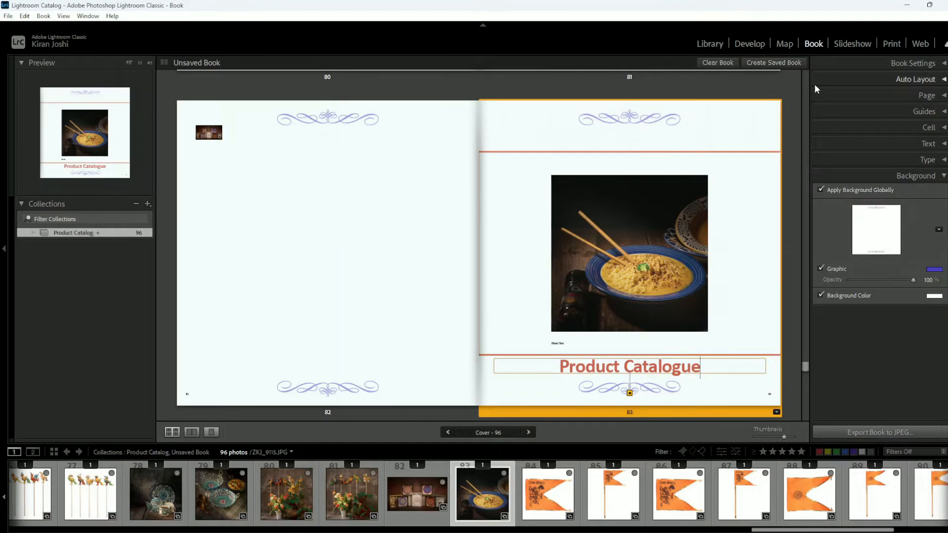
- Review the pages from 95 back to the covers at a smaller thumbnail size to check the global background
left_click_drag(784, 436, 766, 435)
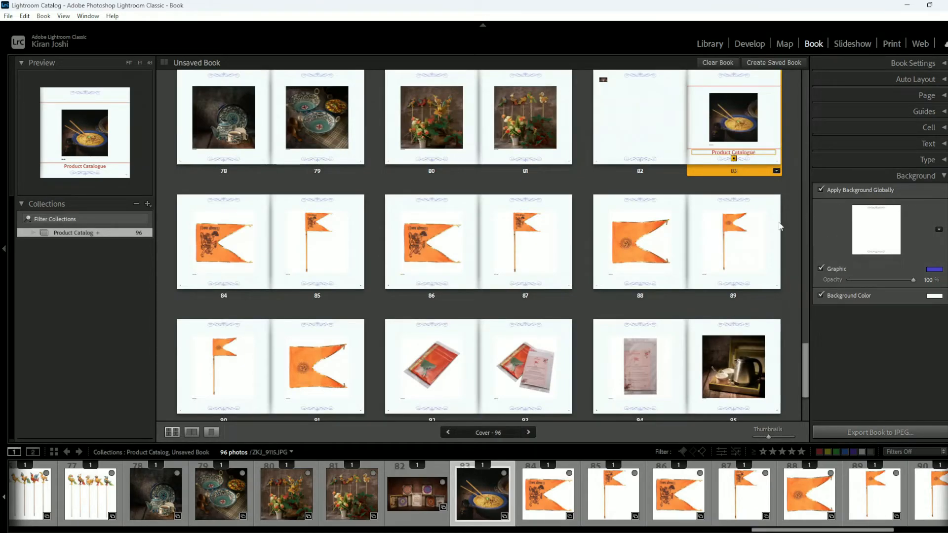
scroll(654, 259, "up", 5)
scroll(654, 259, "up", 15)
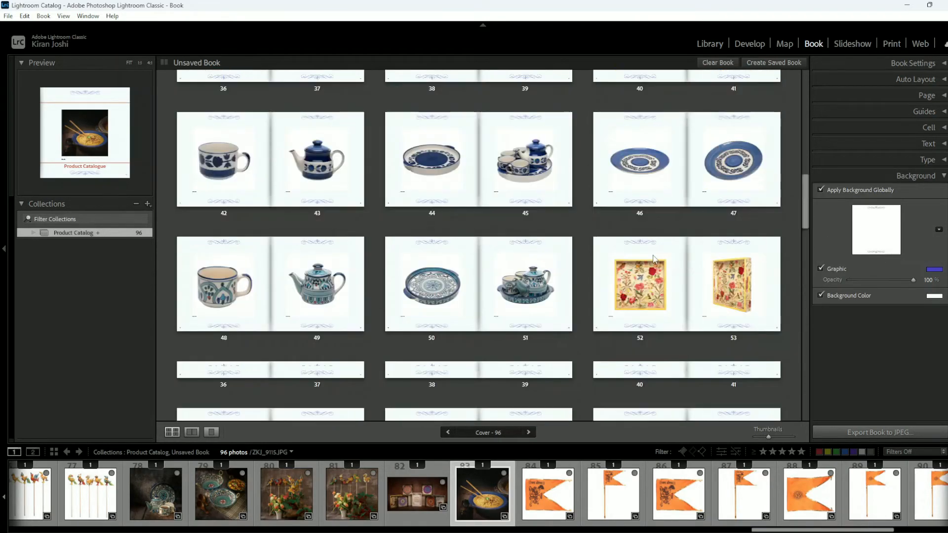
scroll(662, 272, "down", 7)
scroll(661, 272, "down", 3)
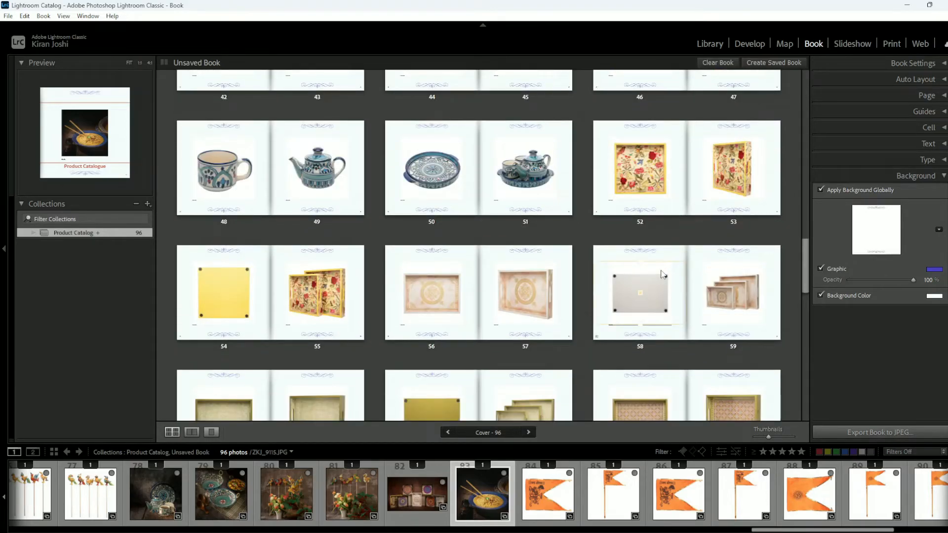
scroll(664, 286, "down", 3)
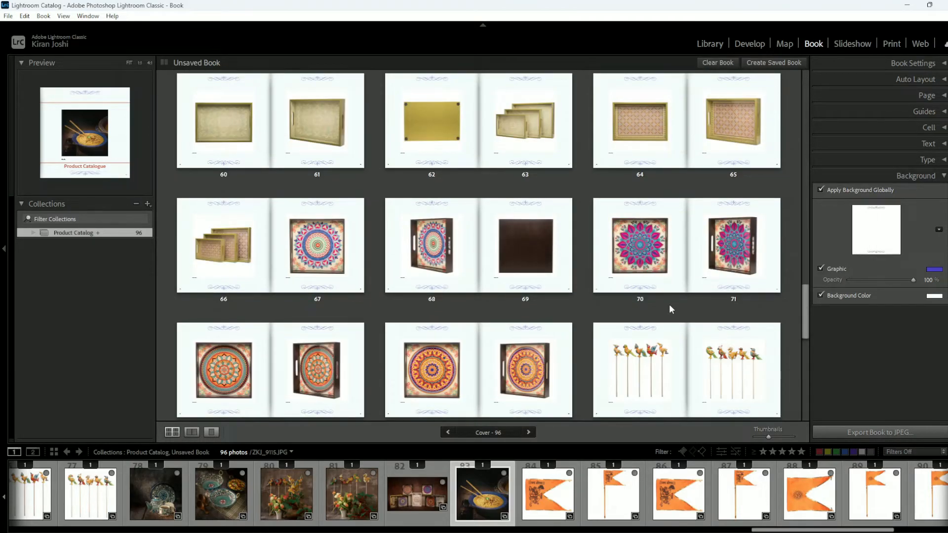
scroll(669, 308, "up", 5)
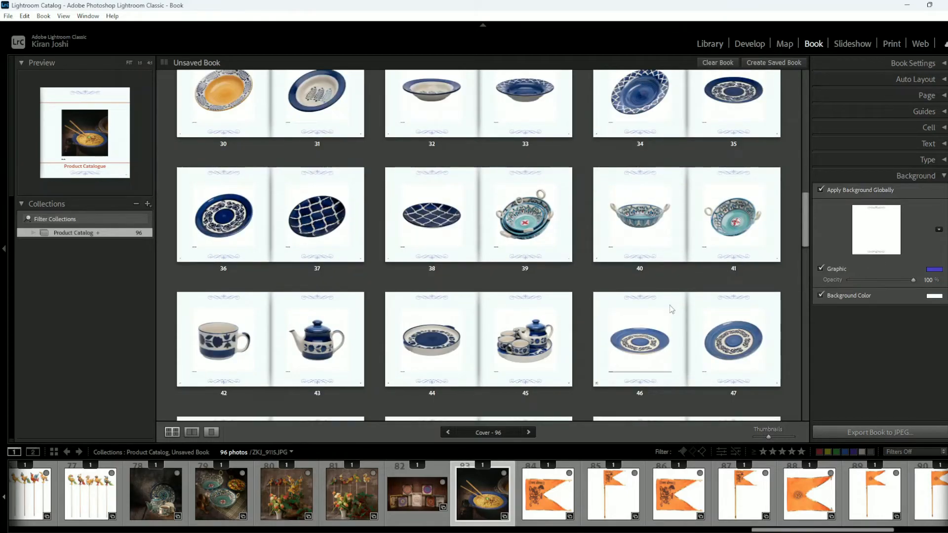
scroll(672, 309, "up", 6)
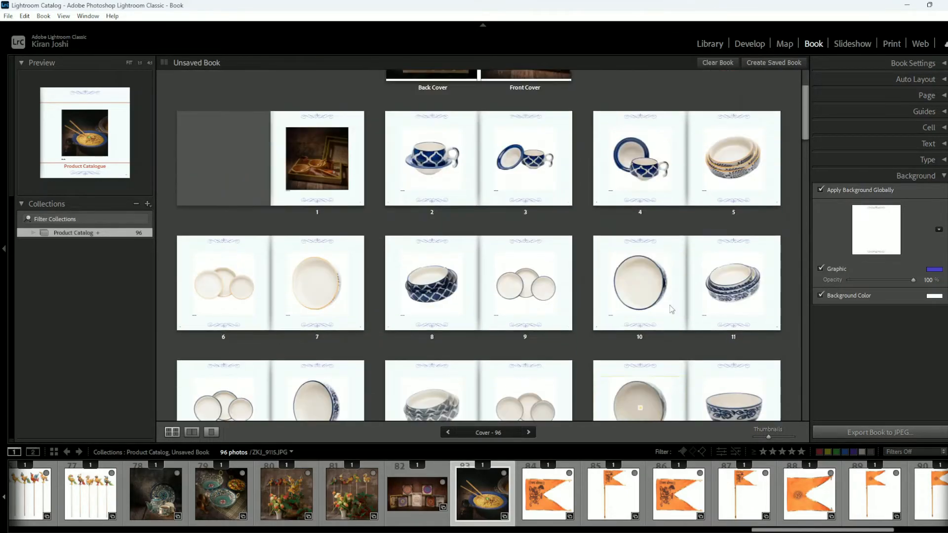
scroll(672, 309, "up", 2)
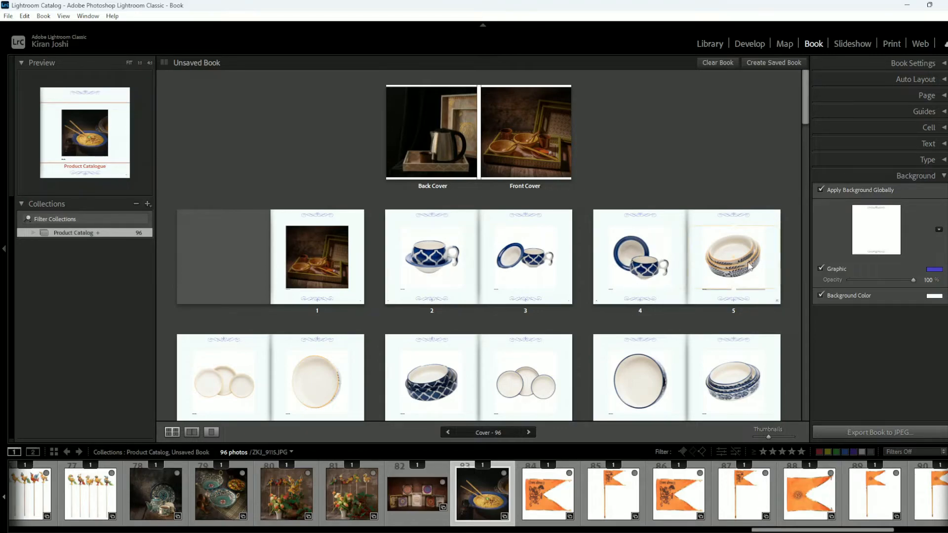
- Show pages 4 and 5 as a two-page spread and reveal the page number and photo text settings
double_click(685, 236)
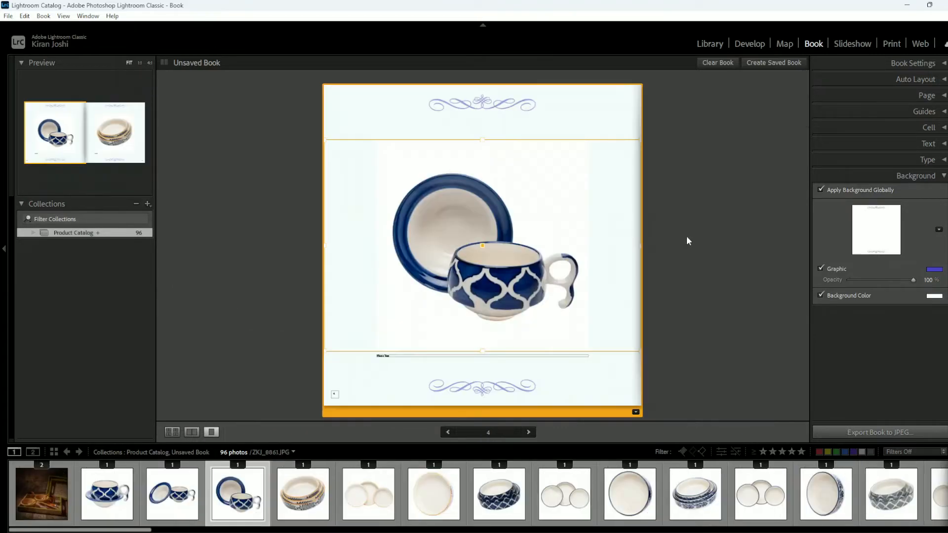
left_click(192, 432)
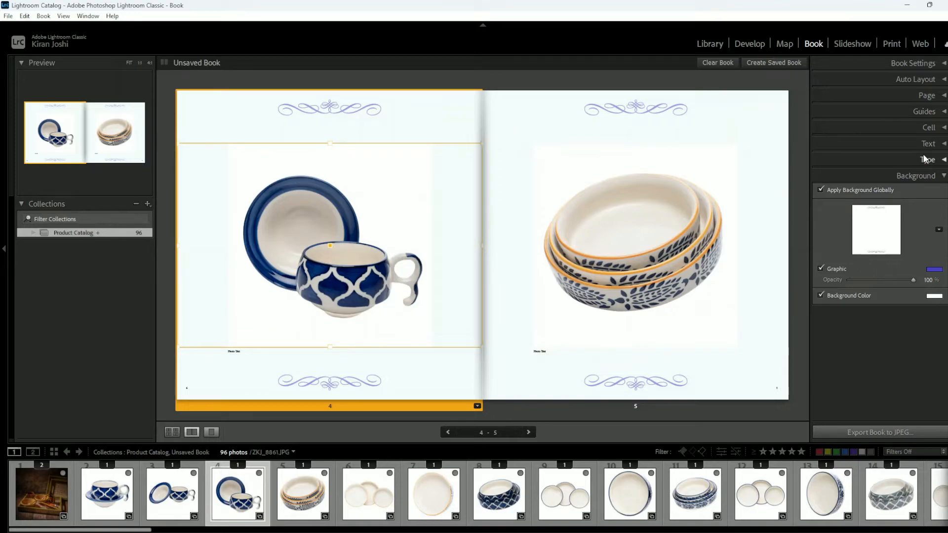
left_click(943, 96)
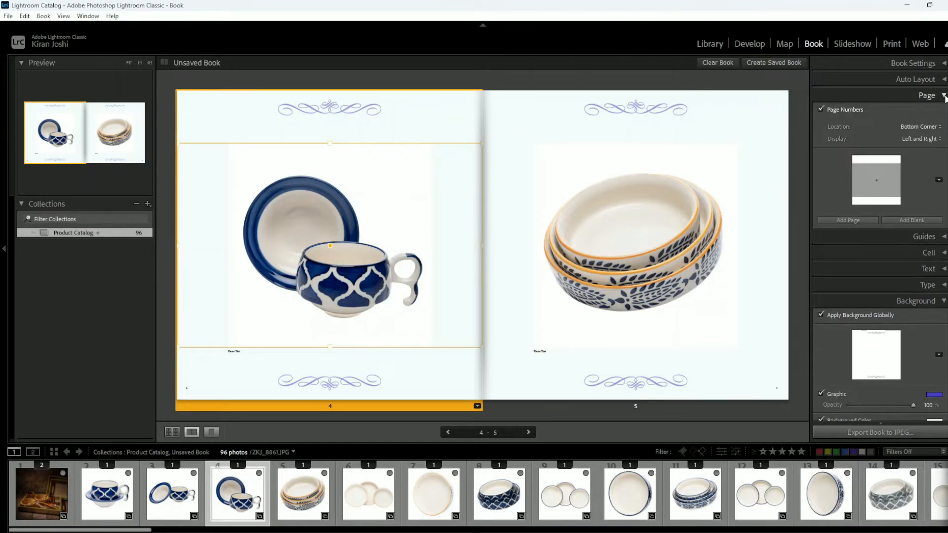
left_click(943, 268)
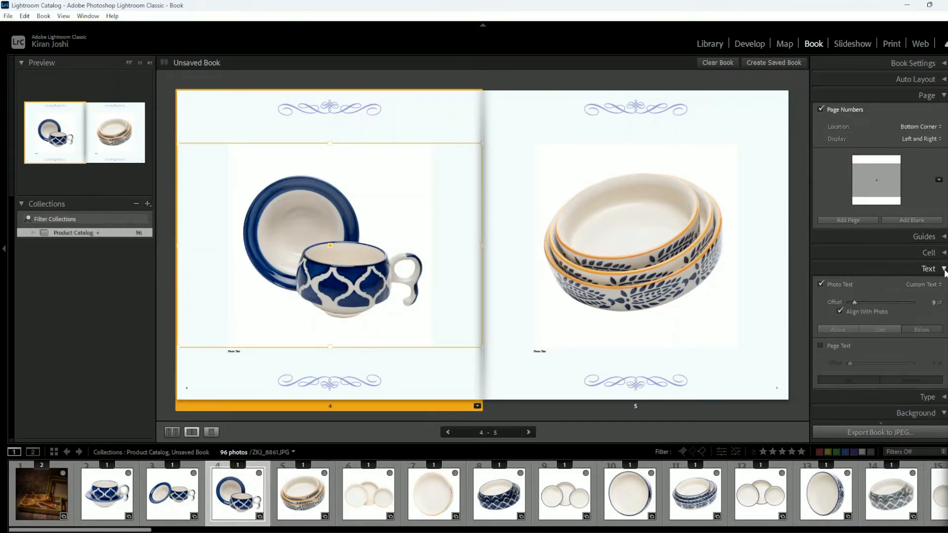
- Try the Caption and Custom Text presets for page 4's photo text
left_click(937, 286)
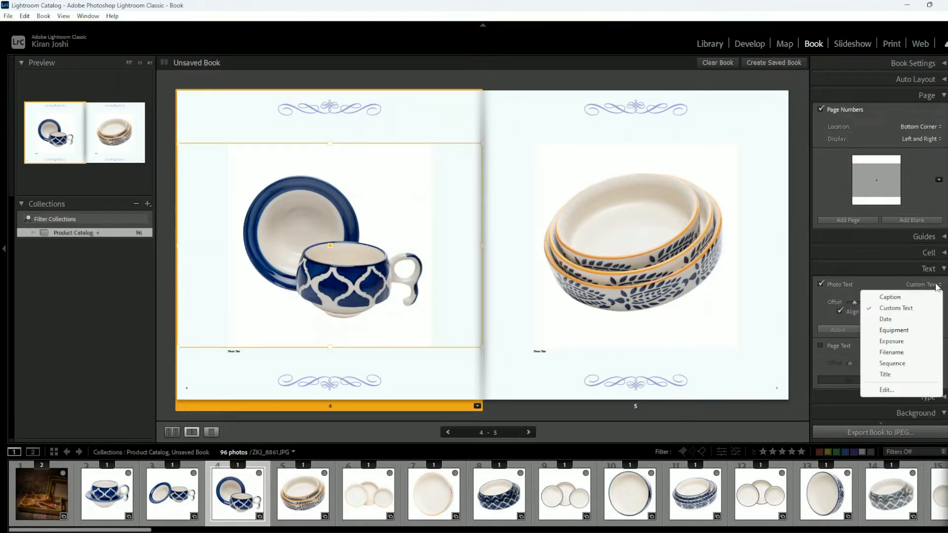
left_click(899, 298)
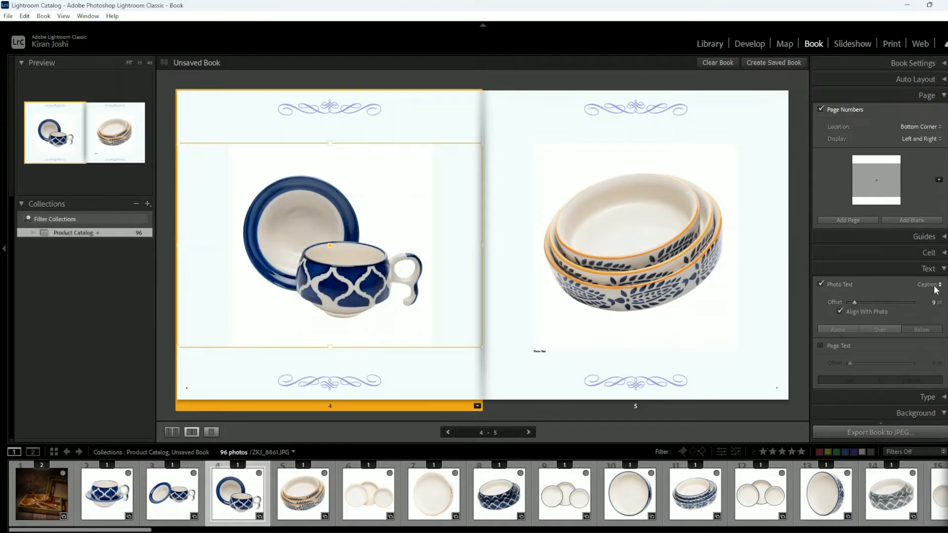
left_click(937, 290)
left_click(909, 309)
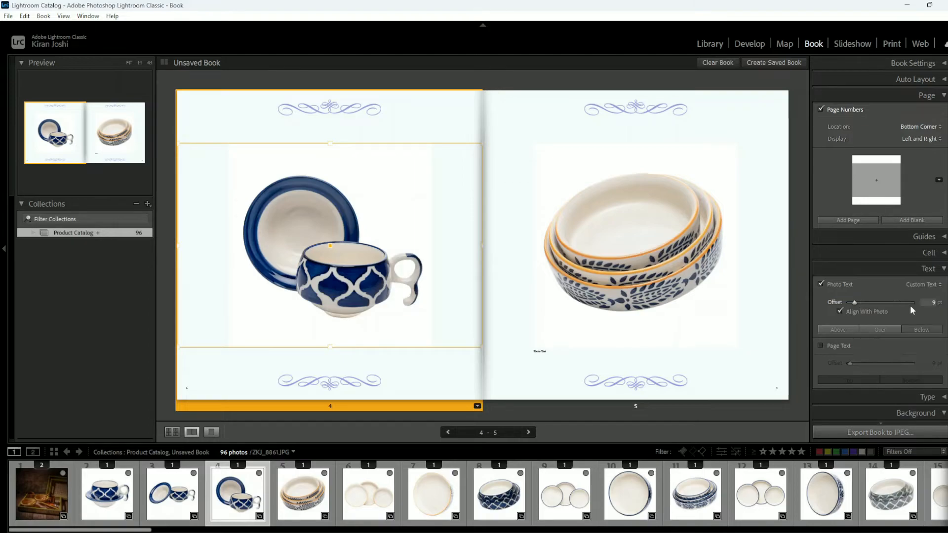
- Set page 4's photo text to the Date preset and slightly increase its offset from the photo
left_click(925, 284)
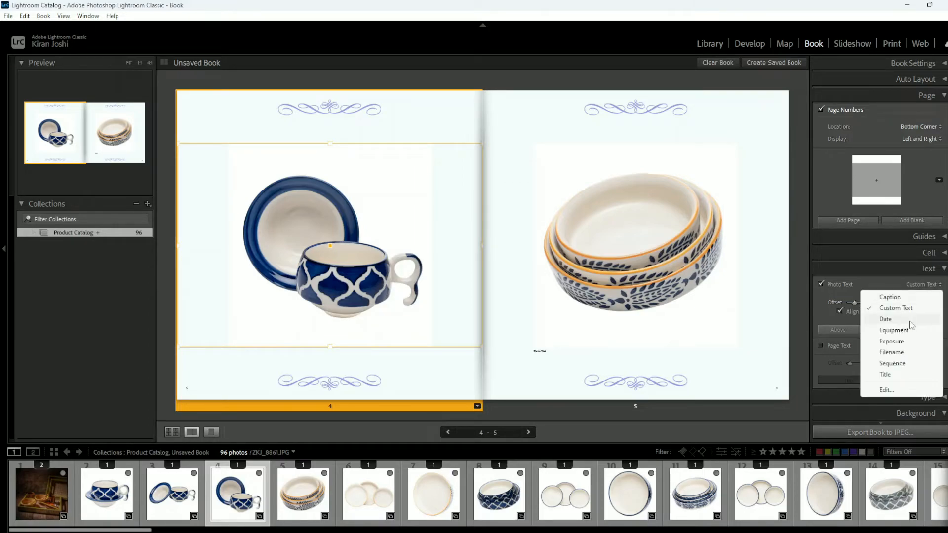
left_click(909, 320)
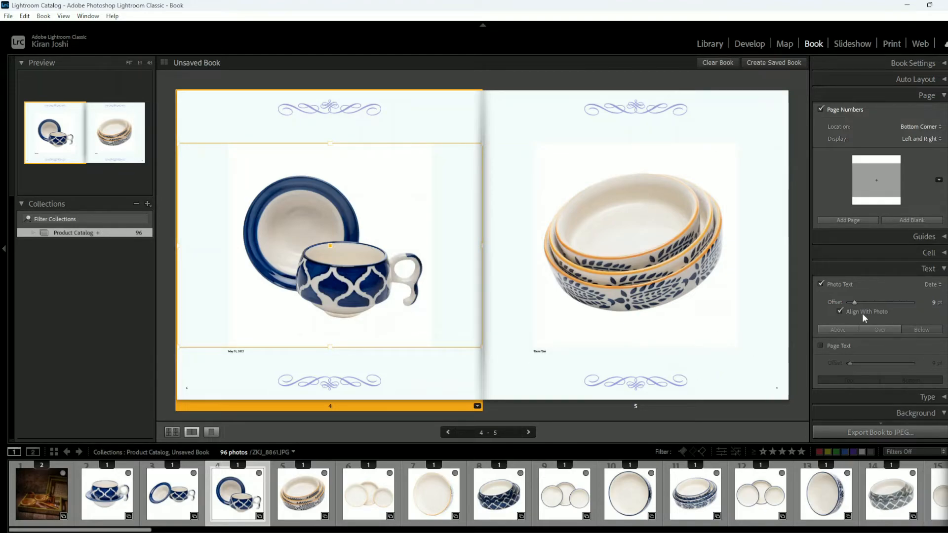
left_click_drag(854, 302, 860, 302)
- Enlarge page 5's photo text to 38 pt and move it up over the photo with a 30 pt offset
left_click(636, 366)
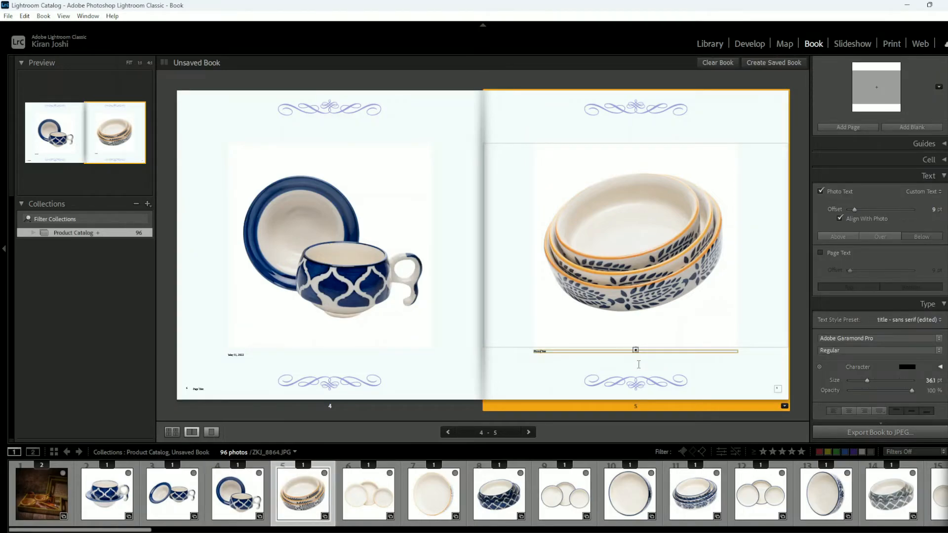
key("ctrl+a")
left_click_drag(851, 380, 868, 380)
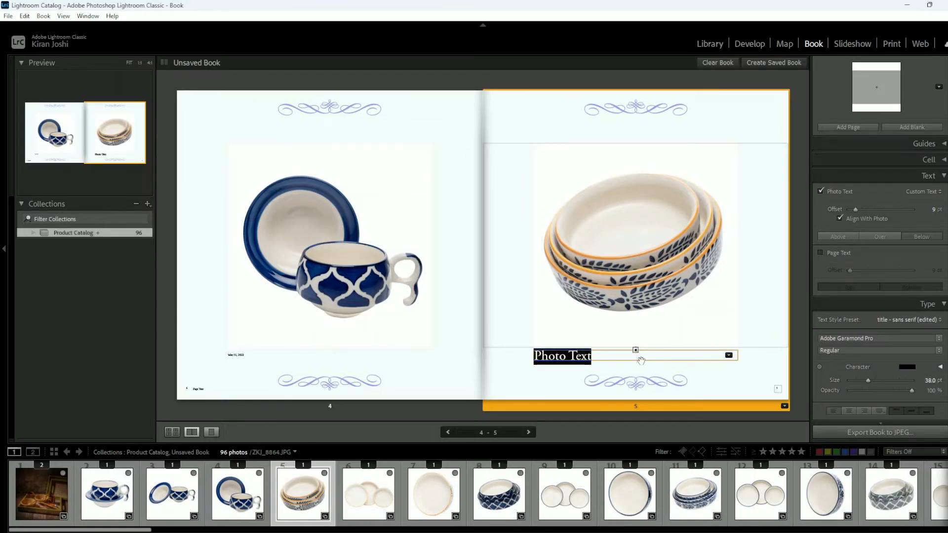
left_click_drag(641, 362, 637, 339)
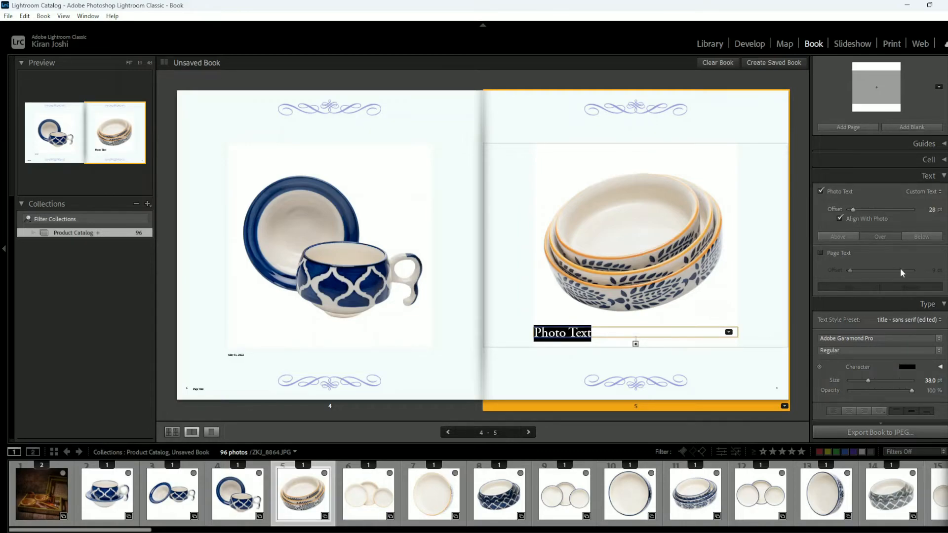
left_click_drag(854, 210, 854, 213)
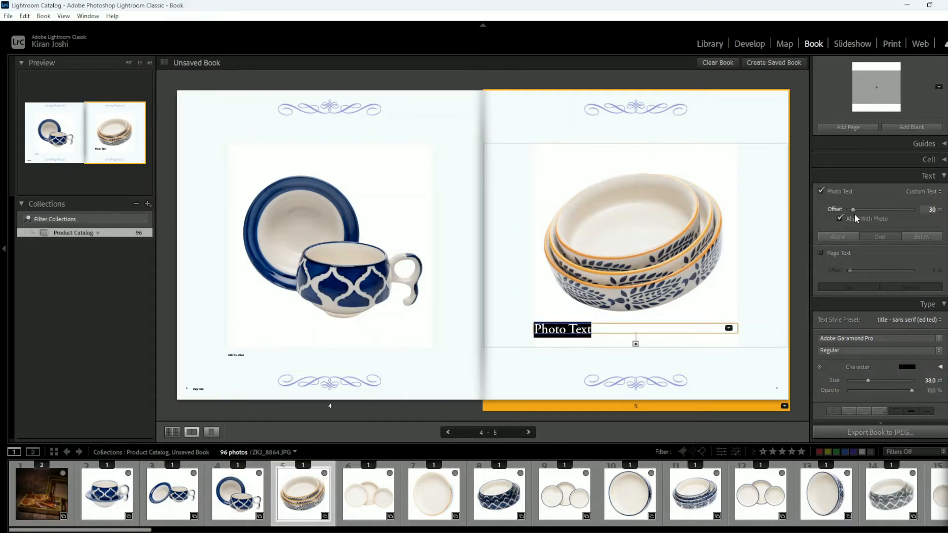
- Try the Date and Equipment presets for page 5's photo text
left_click(919, 192)
left_click(893, 225)
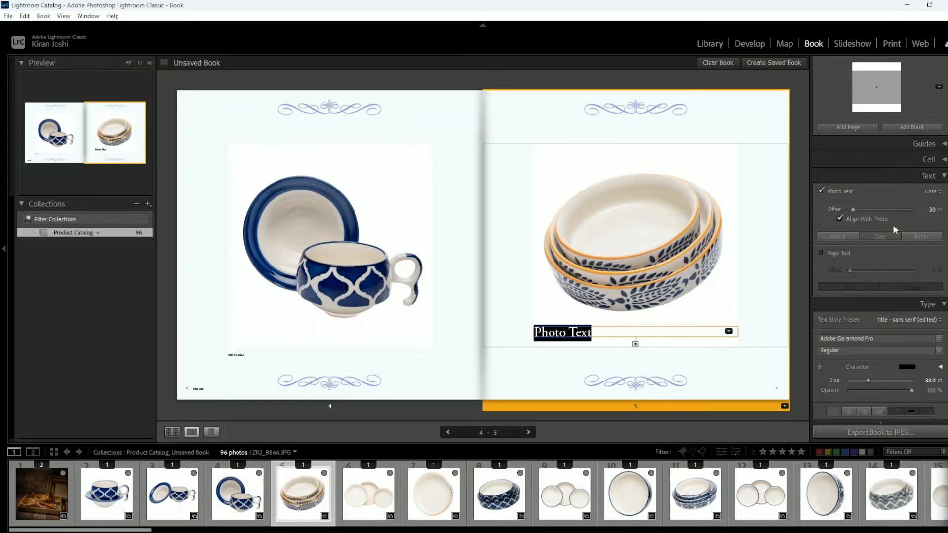
left_click(932, 192)
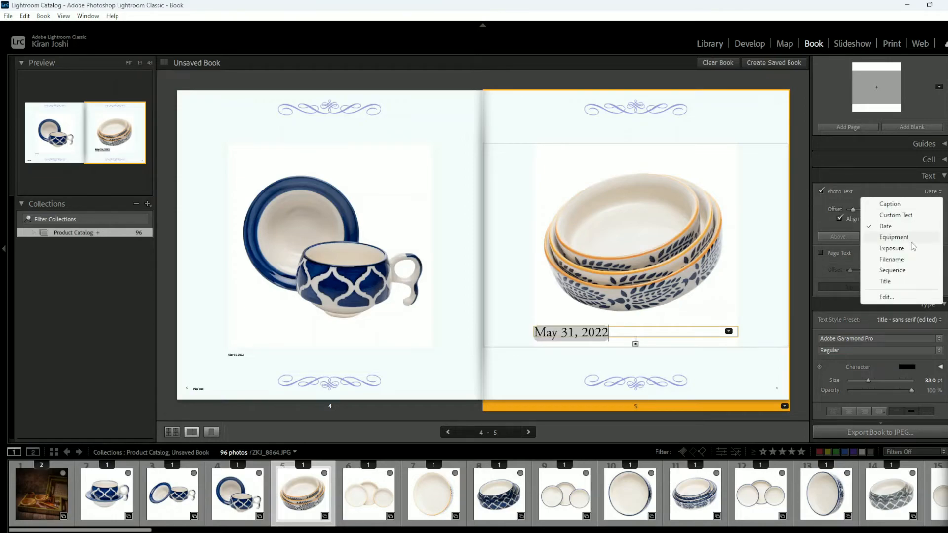
left_click(905, 238)
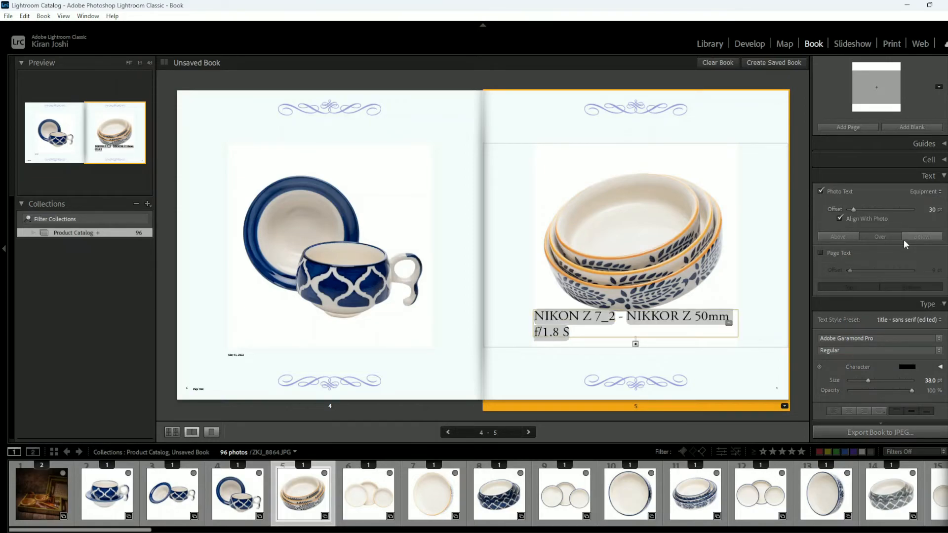
- Reduce the equipment text on page 5 to 27.6 pt with a 41 pt offset
left_click_drag(868, 380, 852, 381)
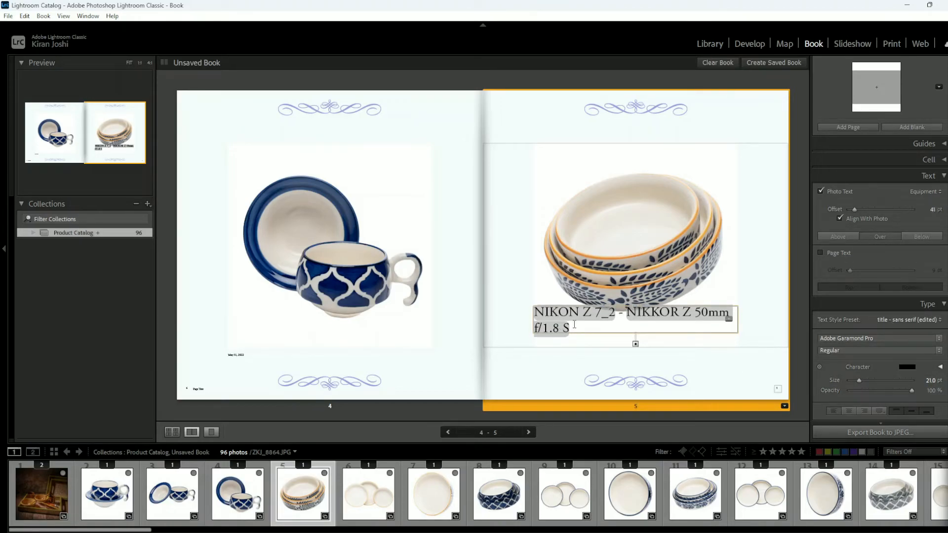
key("ctrl+a")
left_click_drag(871, 381, 867, 381)
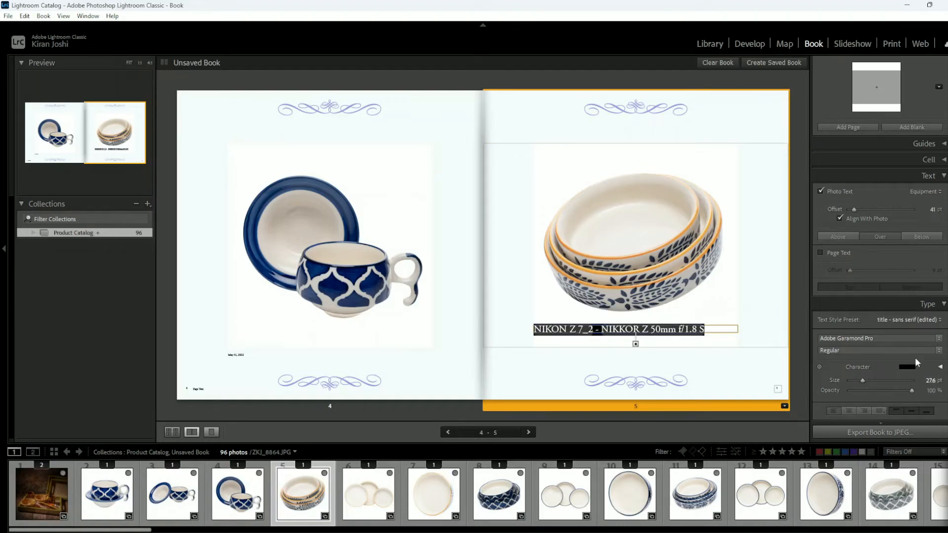
- Try the Exposure, Filename and Sequence presets for page 5's photo text and set it to Title
left_click(926, 192)
left_click(888, 248)
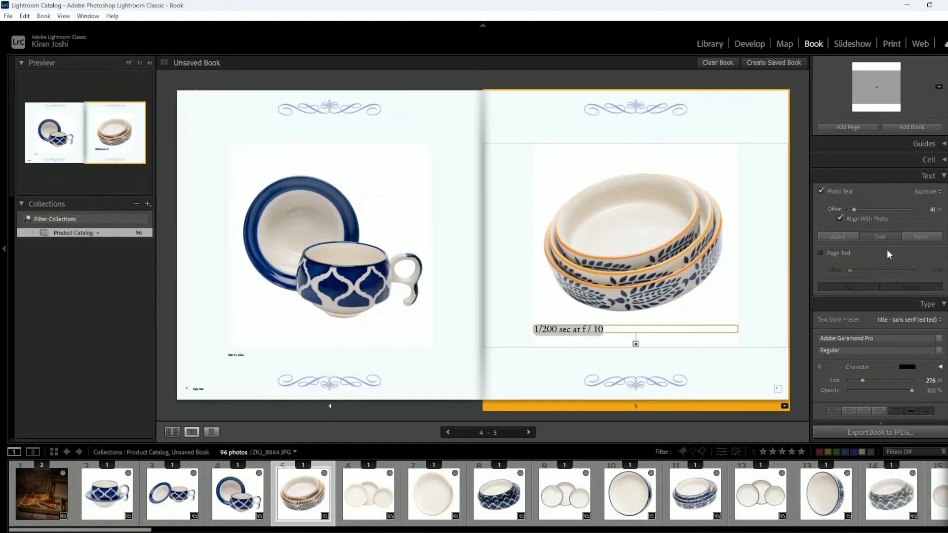
left_click(930, 195)
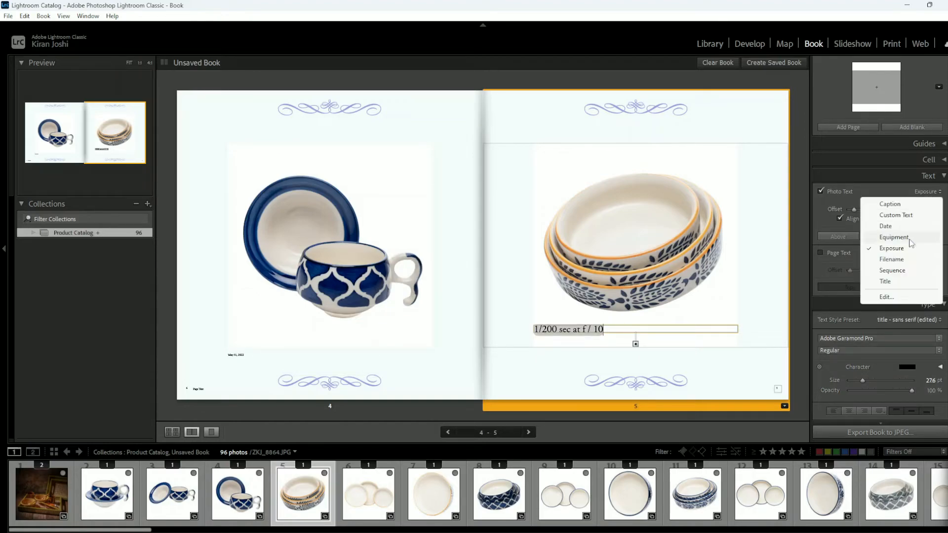
left_click(899, 257)
left_click(937, 194)
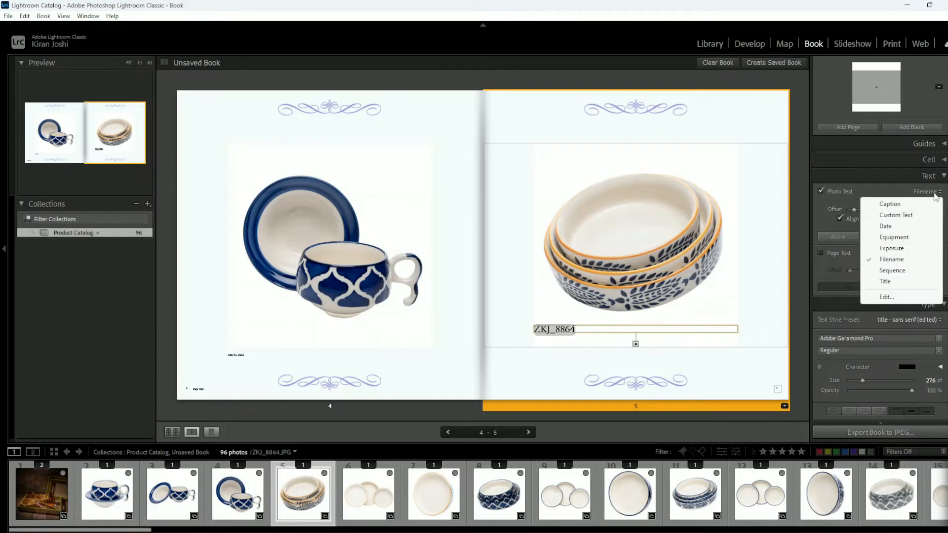
left_click(886, 272)
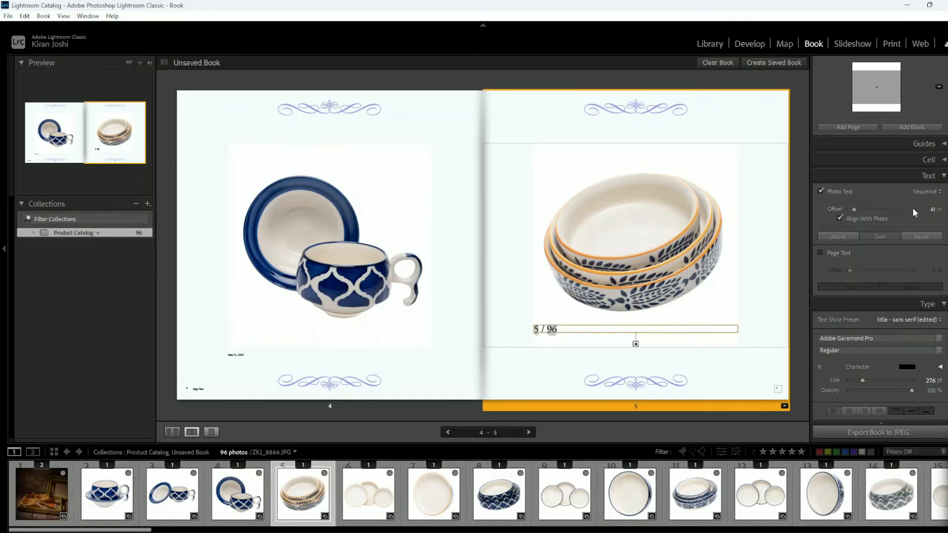
left_click(921, 193)
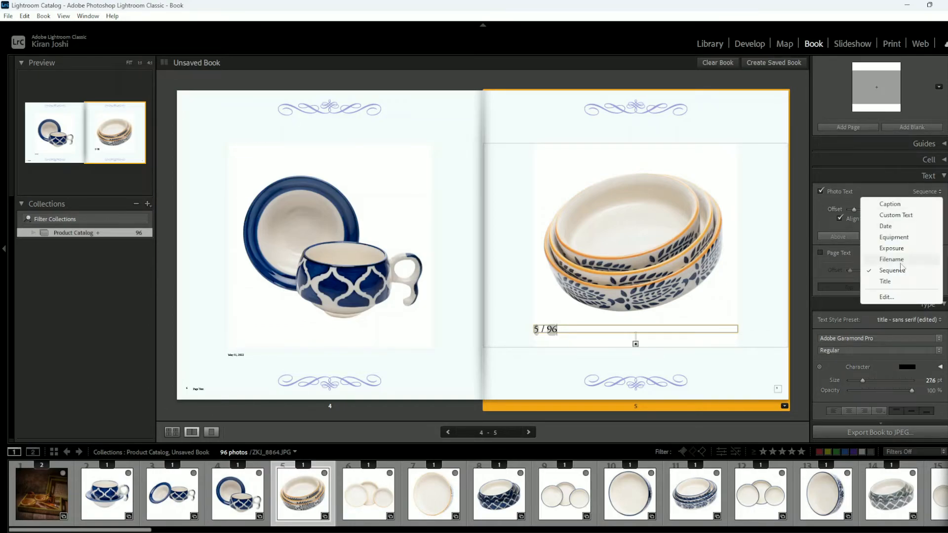
left_click(890, 283)
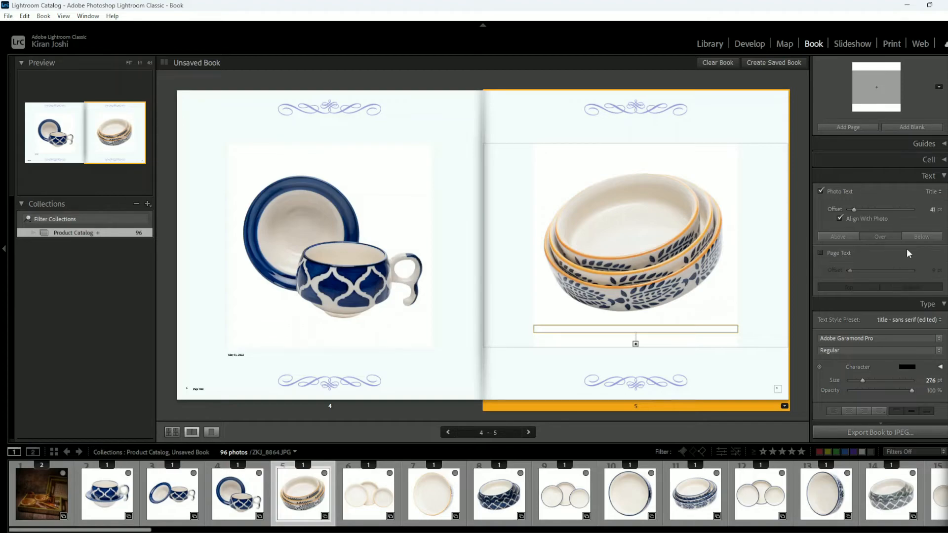
- Inspect the available presets in the Text Template Editor for page 5's photo text and leave without changes
left_click(930, 193)
left_click(891, 298)
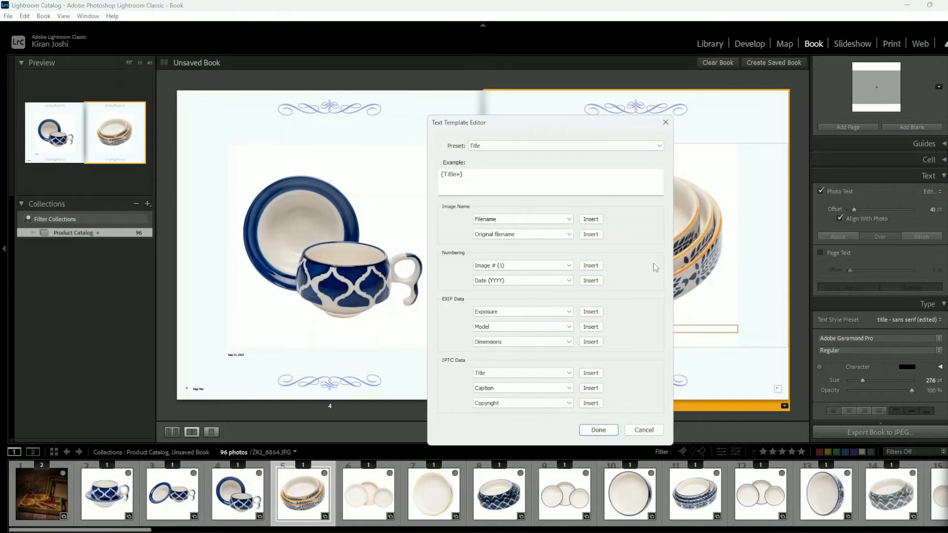
left_click(530, 146)
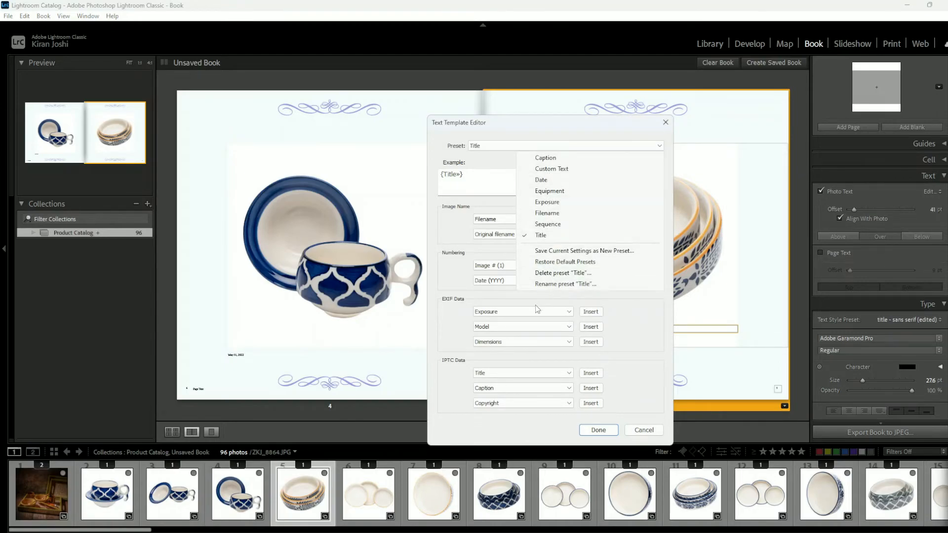
left_click(644, 430)
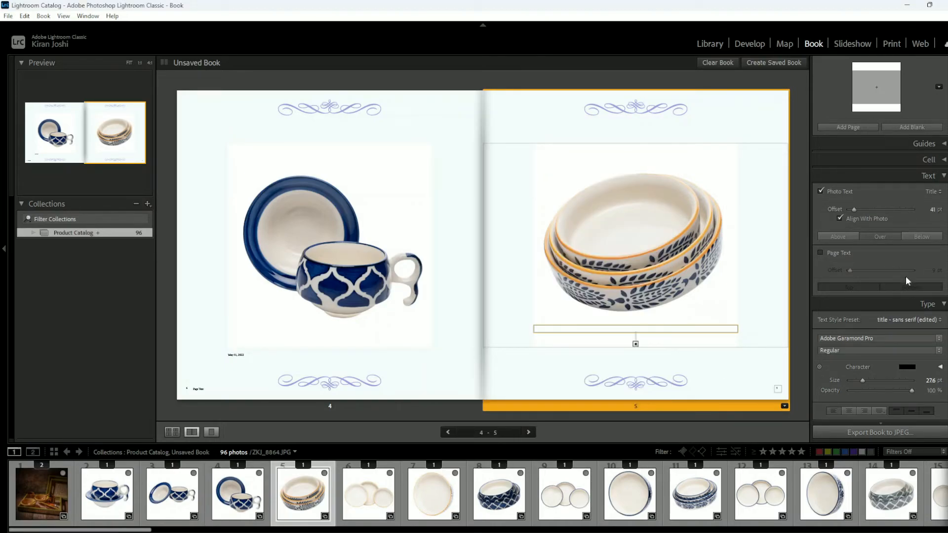
- Set page 5's photo text preset to Equipment and leave the text by selecting page 4's photo text
left_click(940, 193)
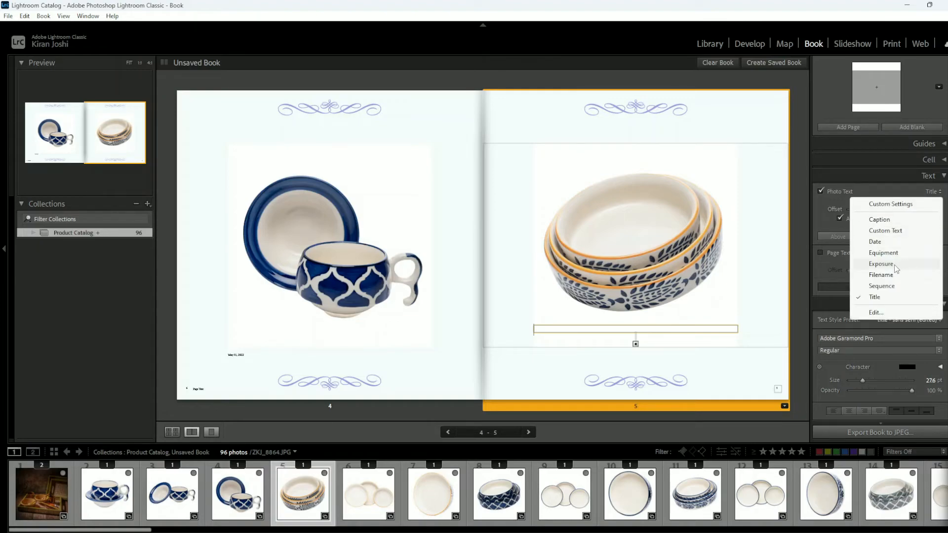
left_click(881, 254)
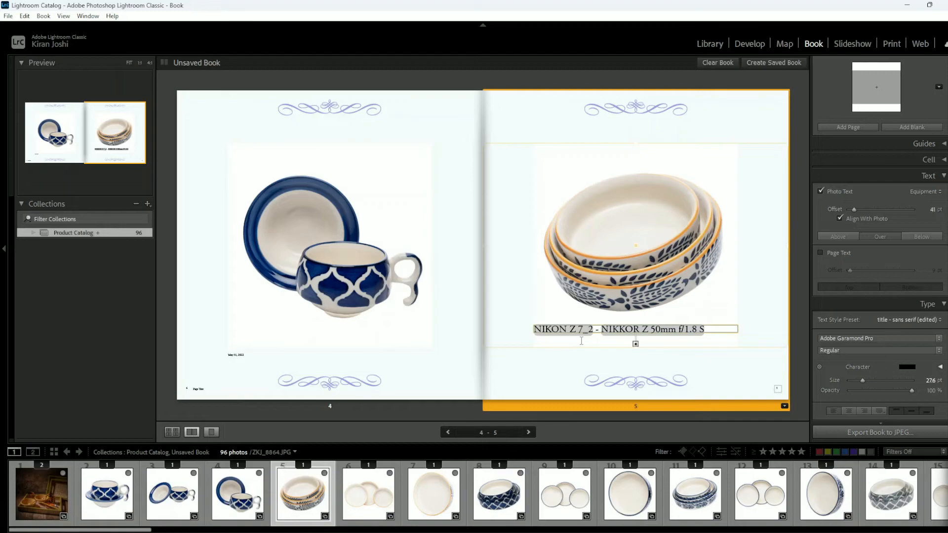
left_click(537, 344)
left_click(271, 356)
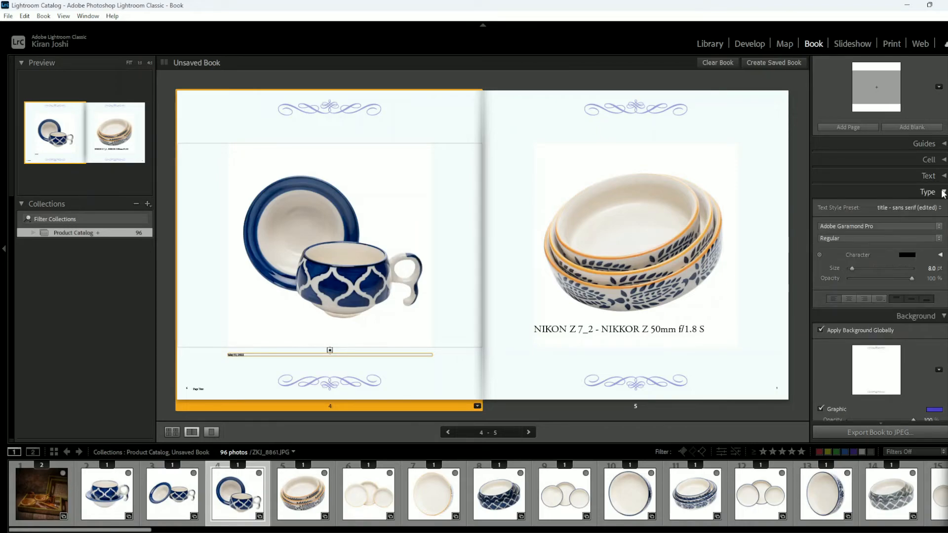
- Show the whole book in the multi-page view and collapse the open Text, Type, Background and Page settings
left_click(942, 177)
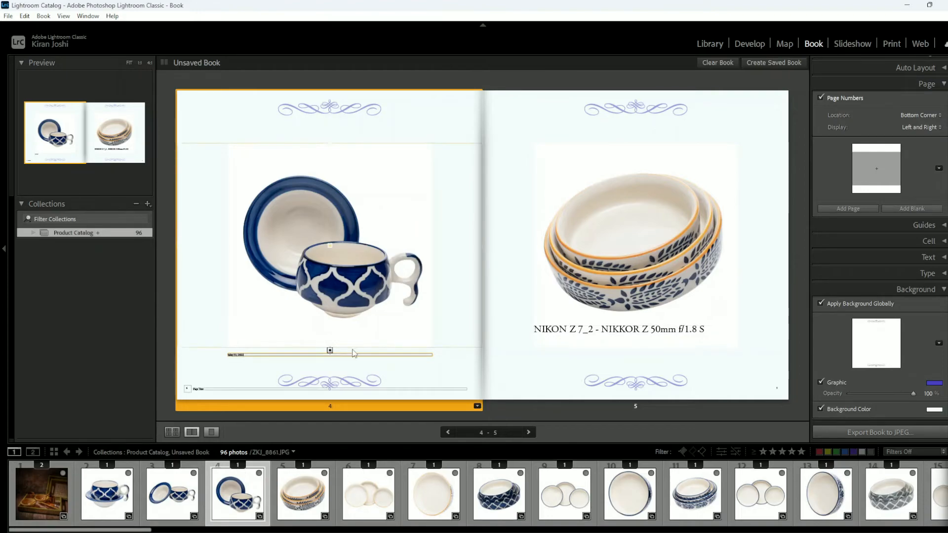
left_click(167, 434)
mouse_move(764, 433)
left_mouse_down()
mouse_move(756, 435)
mouse_move(764, 434)
left_mouse_up()
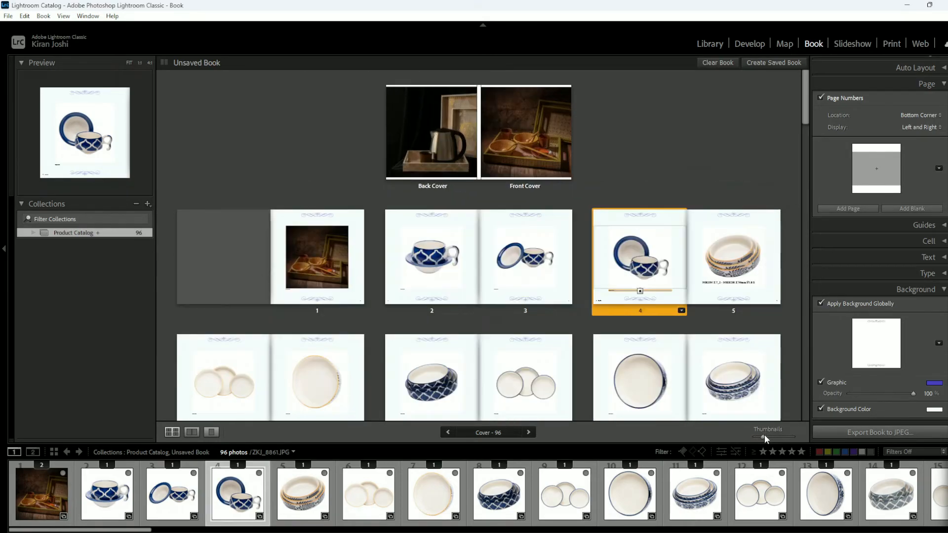
left_click(943, 291)
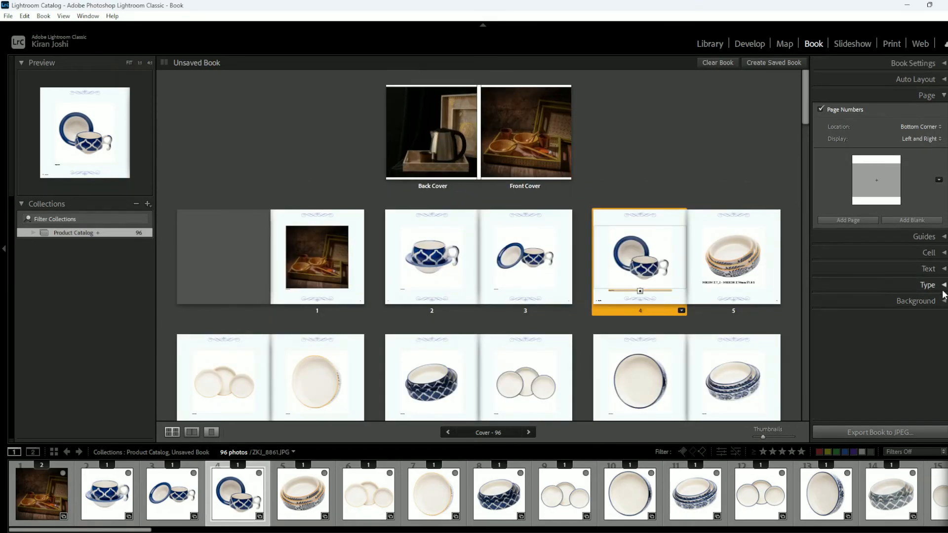
left_click(944, 97)
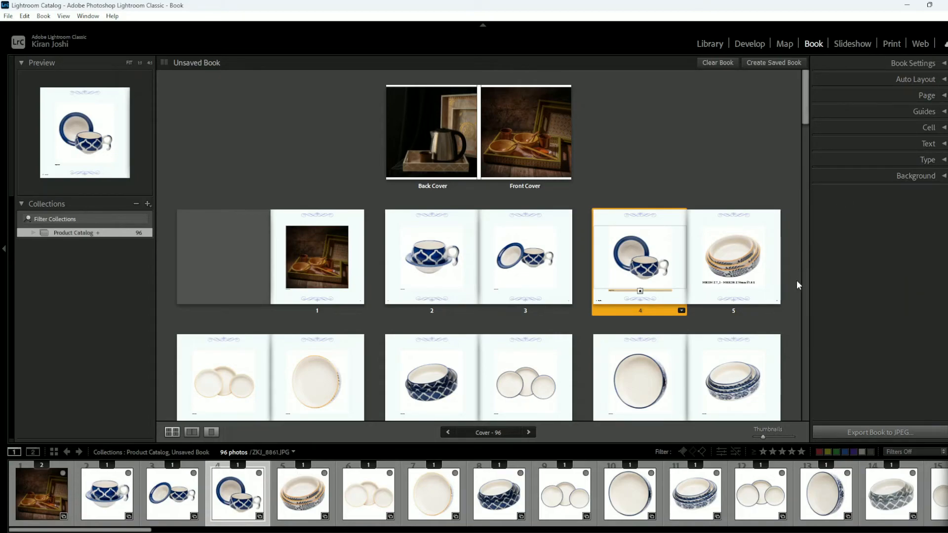
- Export the book to JPEG on the Desktop as "My Cata", accepting the opaque display of transparent photos
left_click(883, 432)
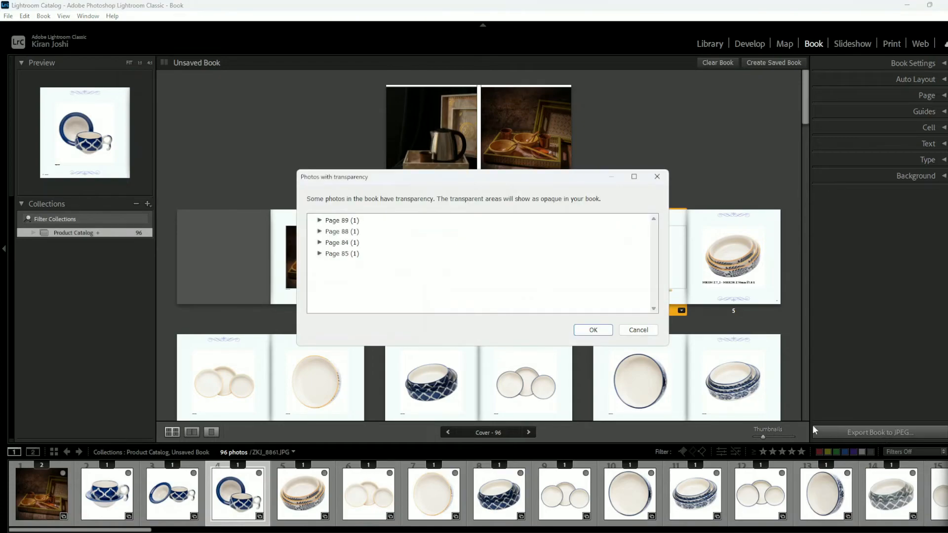
left_click(594, 330)
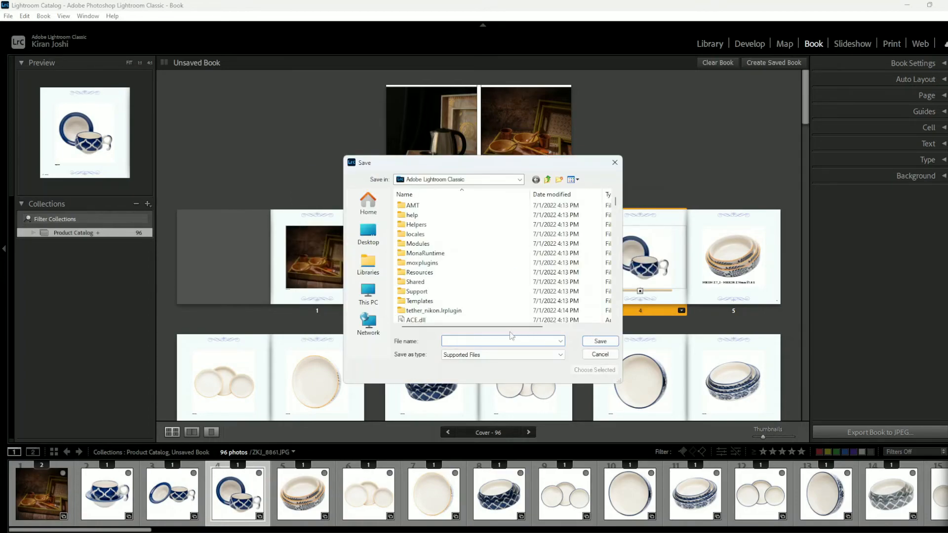
left_click(368, 272)
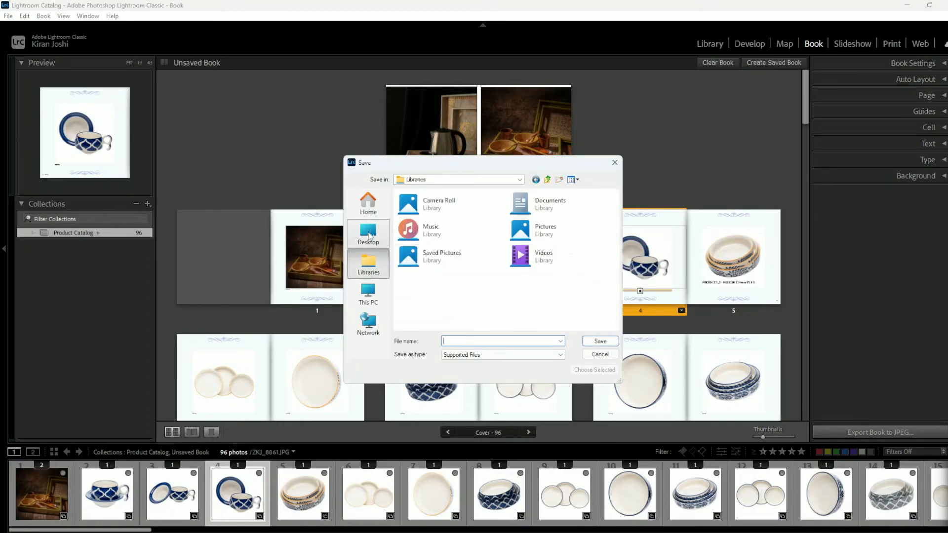
left_click(370, 237)
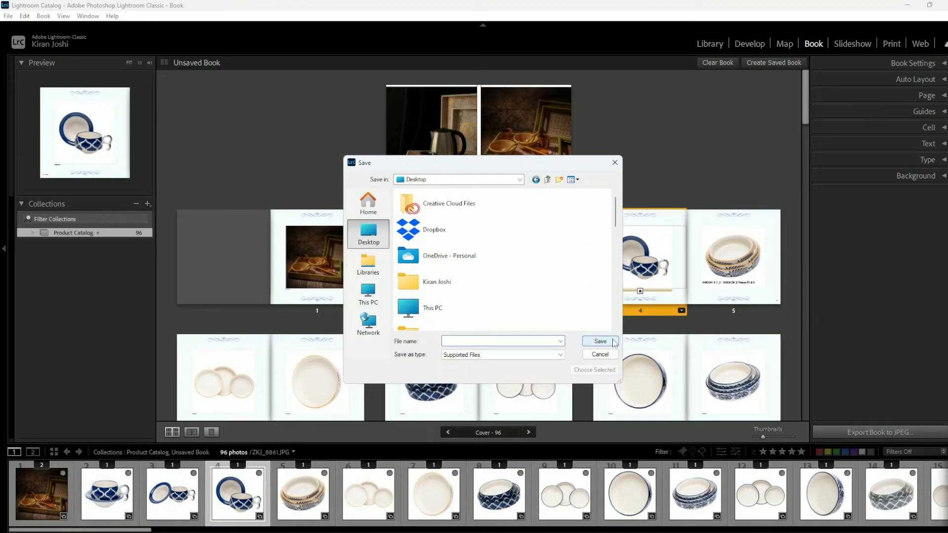
type("My Cata")
key("Return")
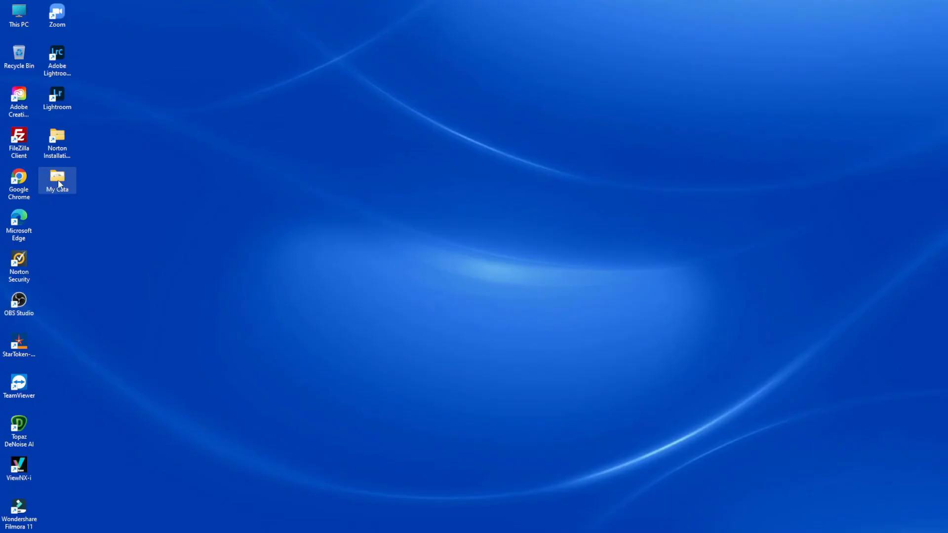
- Open the exported My Cata folder on the desktop, enlarge its thumbnails and select the My Cata Cover image
double_click(58, 183)
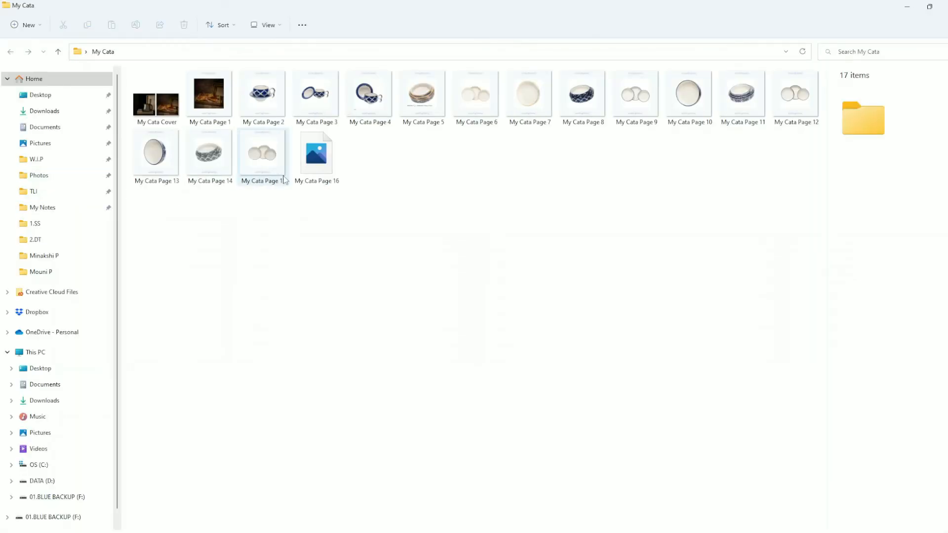
scroll(284, 180, "up", 5, "ctrl")
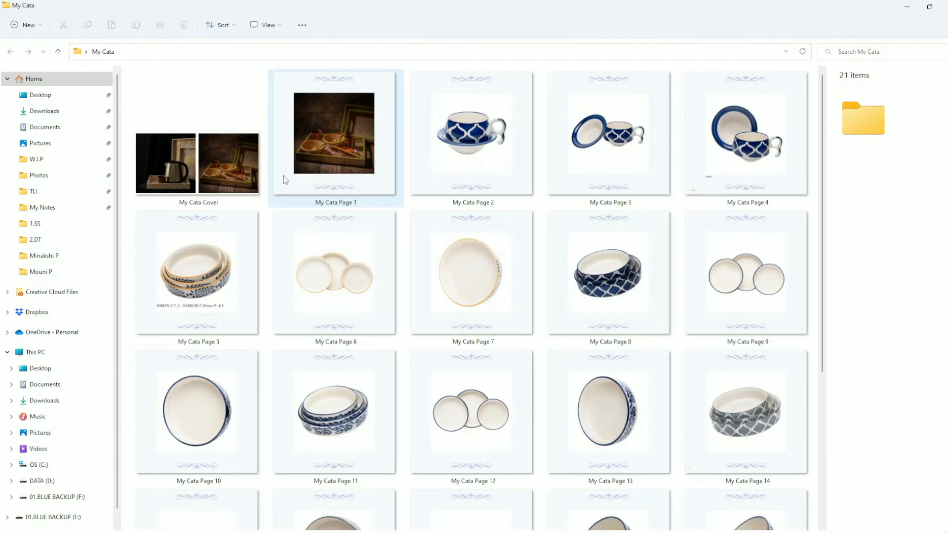
left_click(235, 170)
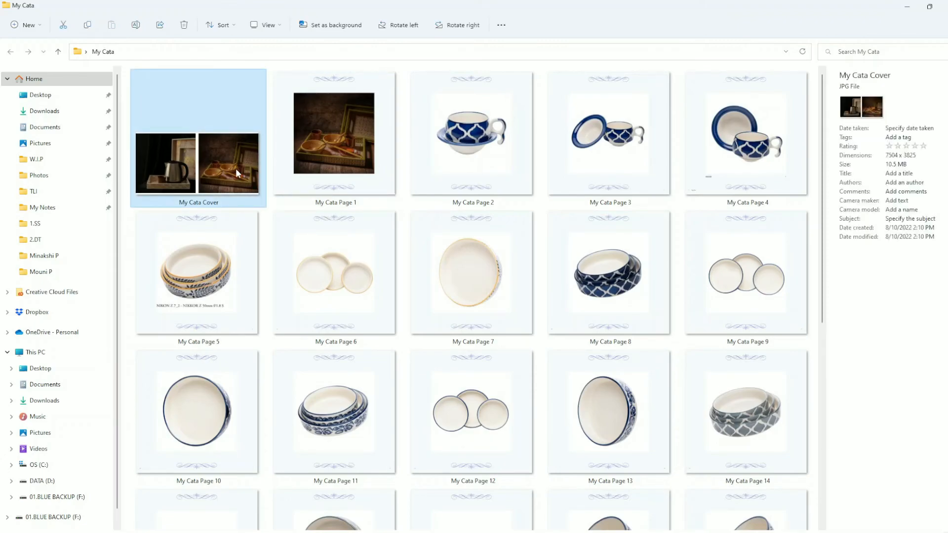
- View the exported cover and pages 1 to 6 in the image viewer, close it and switch back to Lightroom Classic
double_click(236, 168)
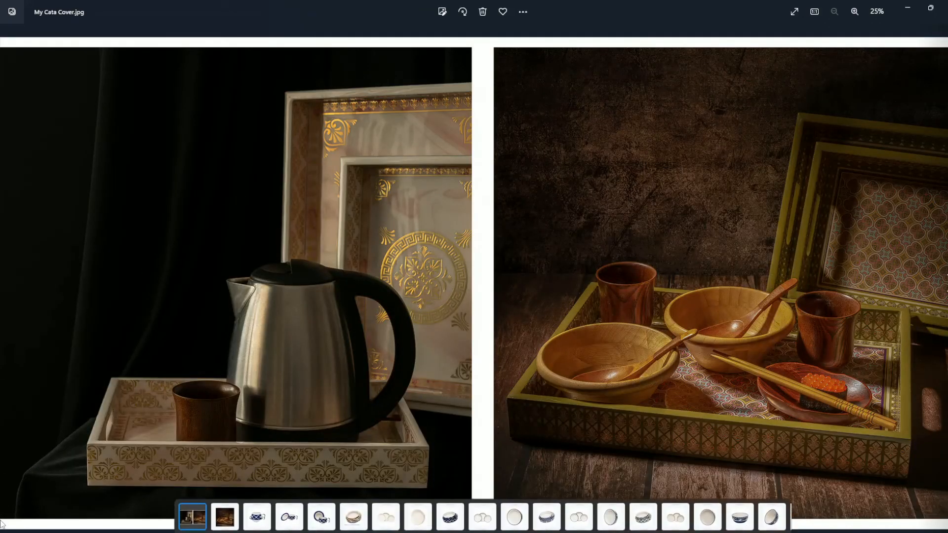
left_click(943, 296)
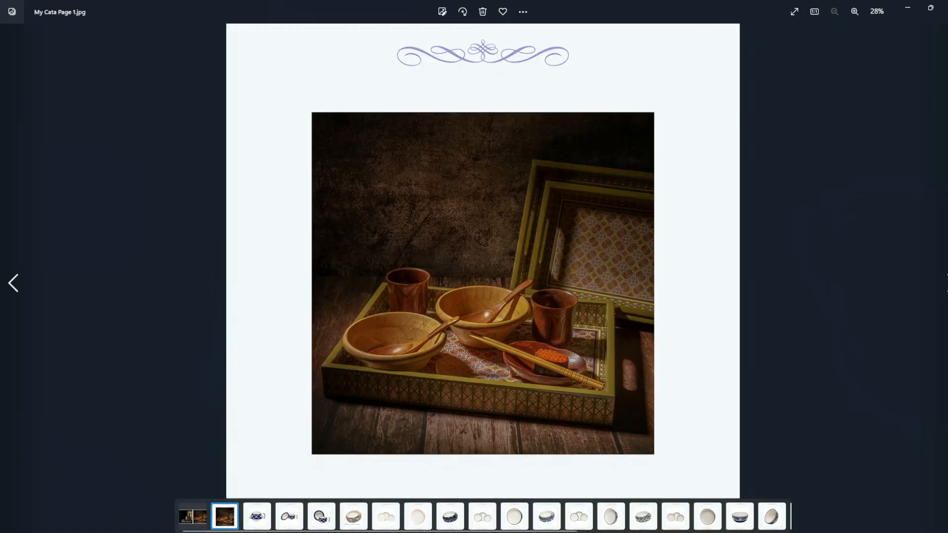
key("Right")
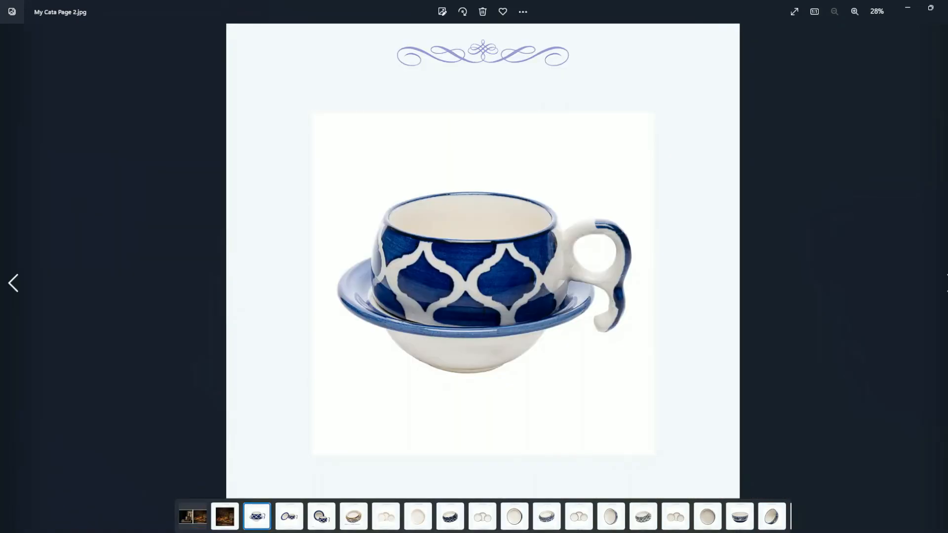
key("Right")
key("Right")
key("Right")
key("Right")
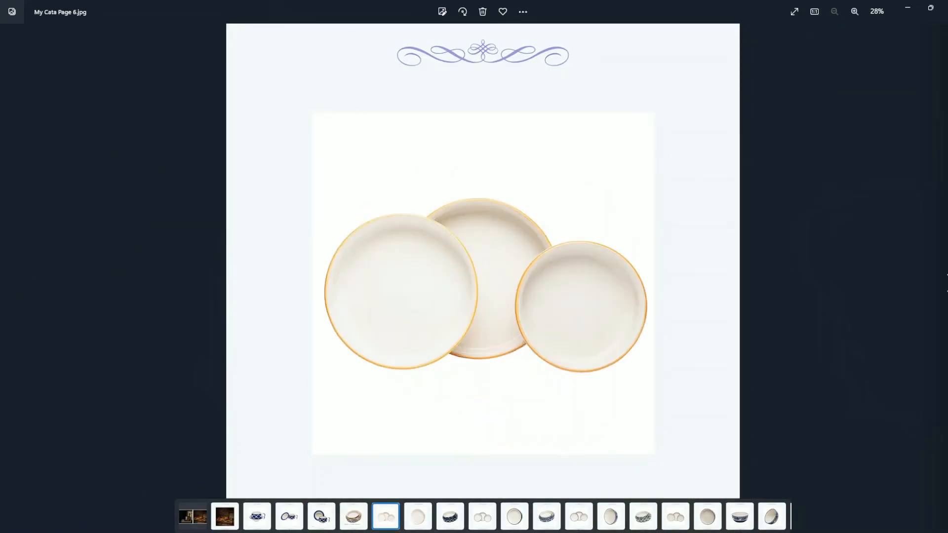
left_click(944, 8)
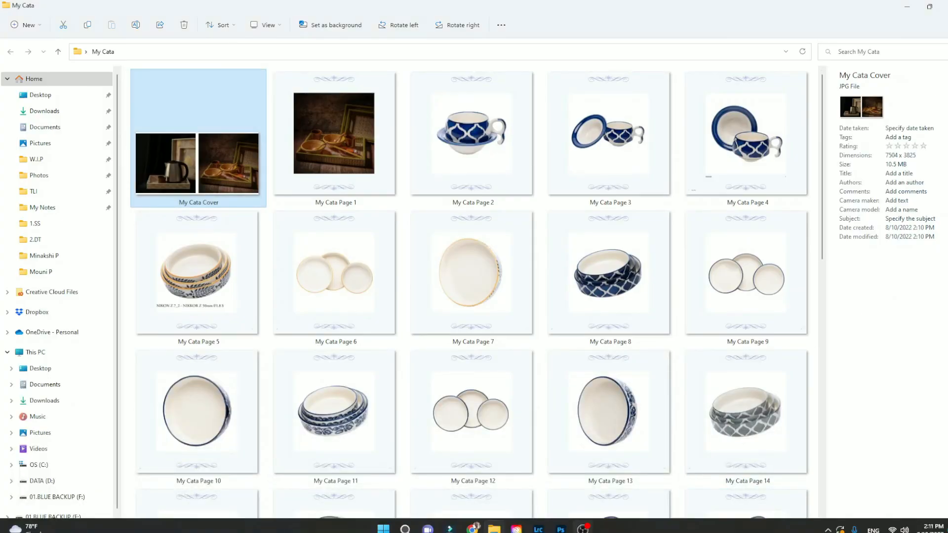
left_click(538, 529)
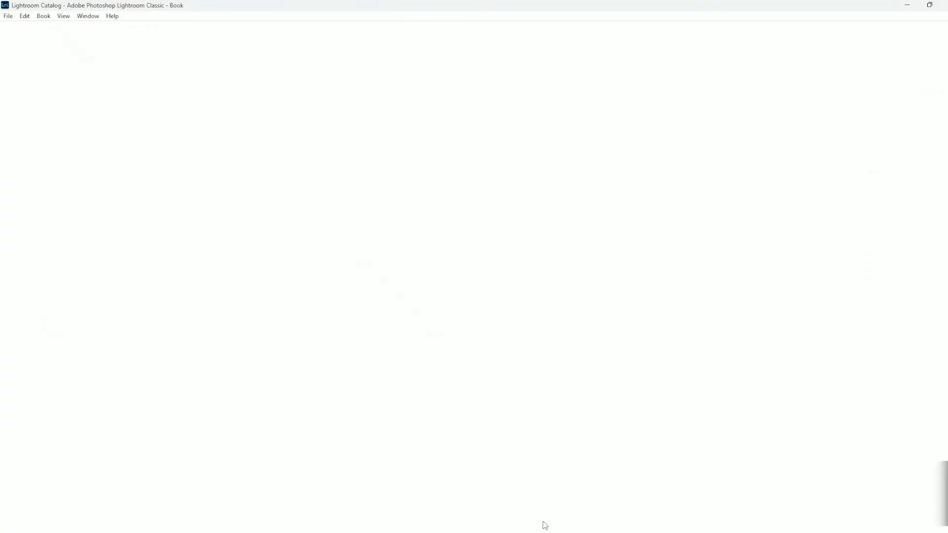